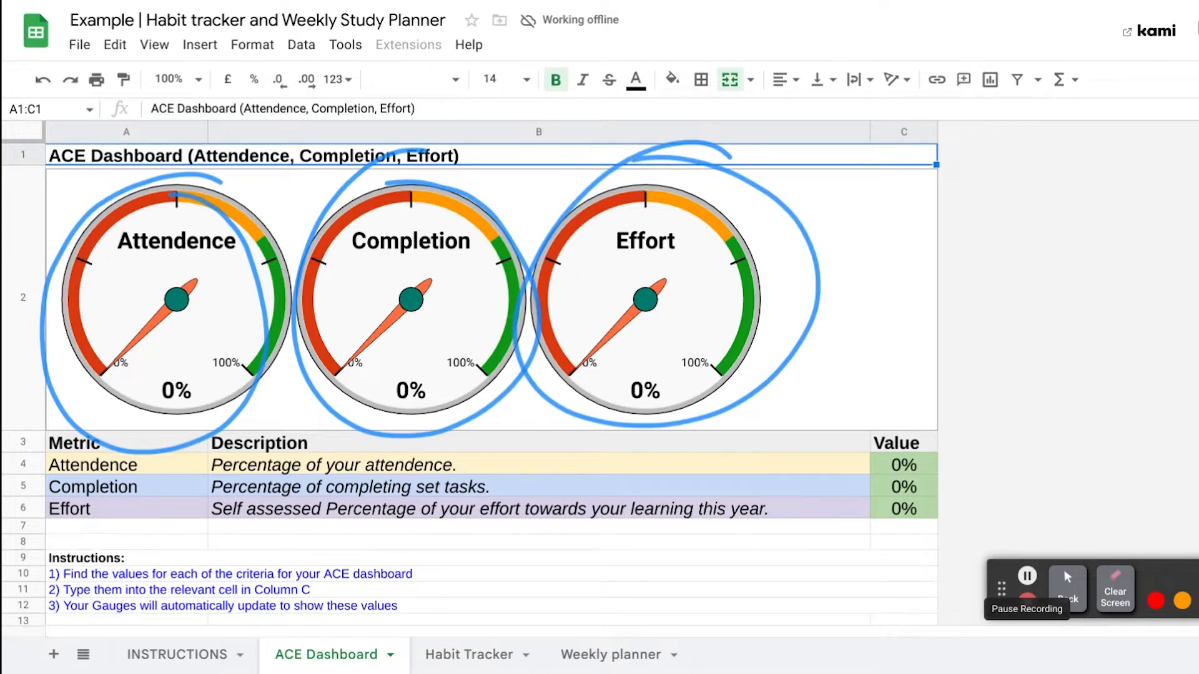
click(1115, 592)
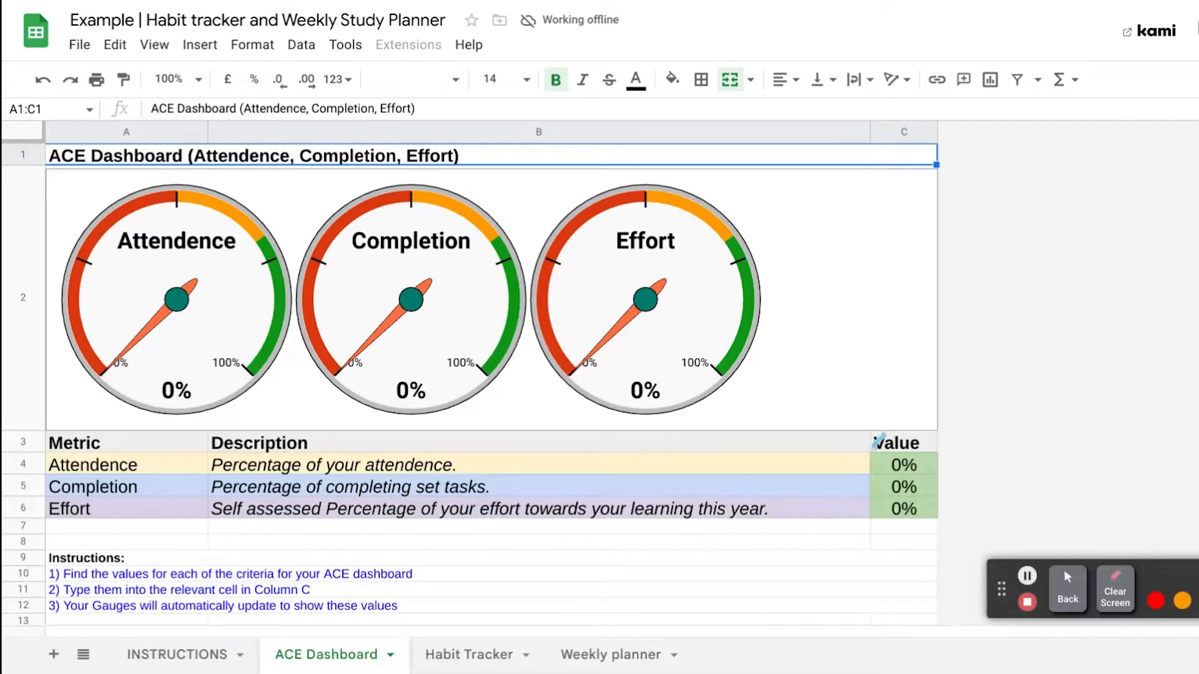
mouse_move(942, 362)
mouse_down()
mouse_move(987, 374)
mouse_move(889, 361)
mouse_up()
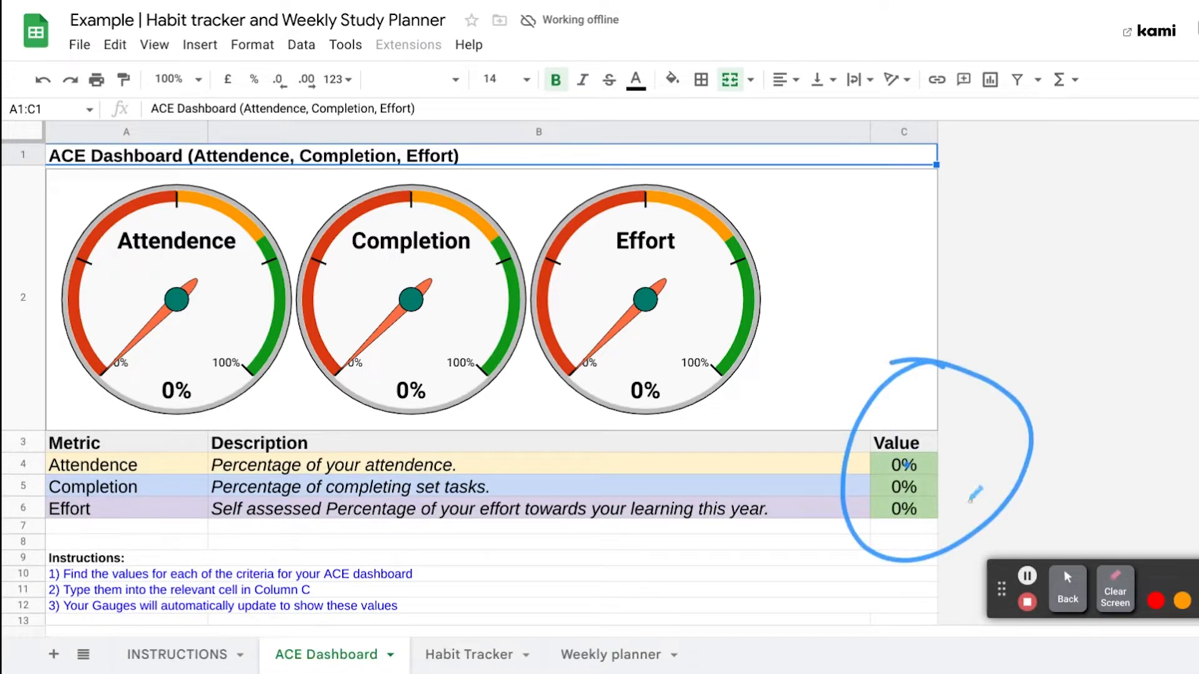
click(1069, 585)
click(1071, 575)
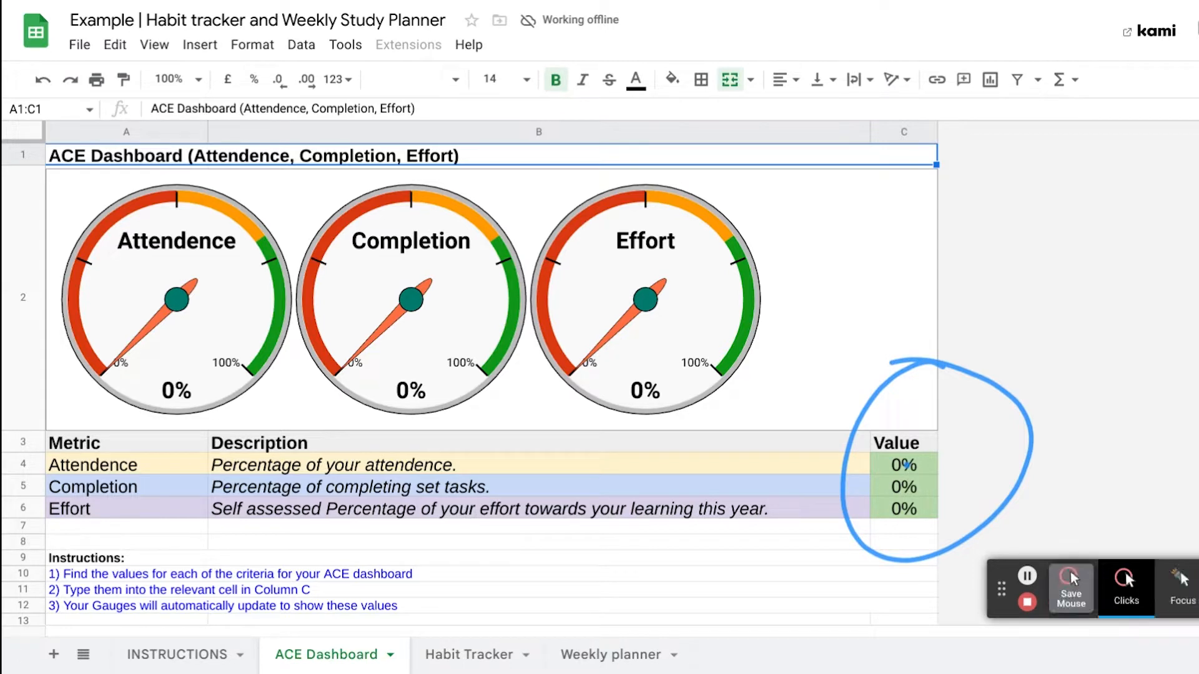
Step: Enter the current ACE dashboard values in column C: Attendence 75%, Completion 60% and Effort 45%
click(897, 473)
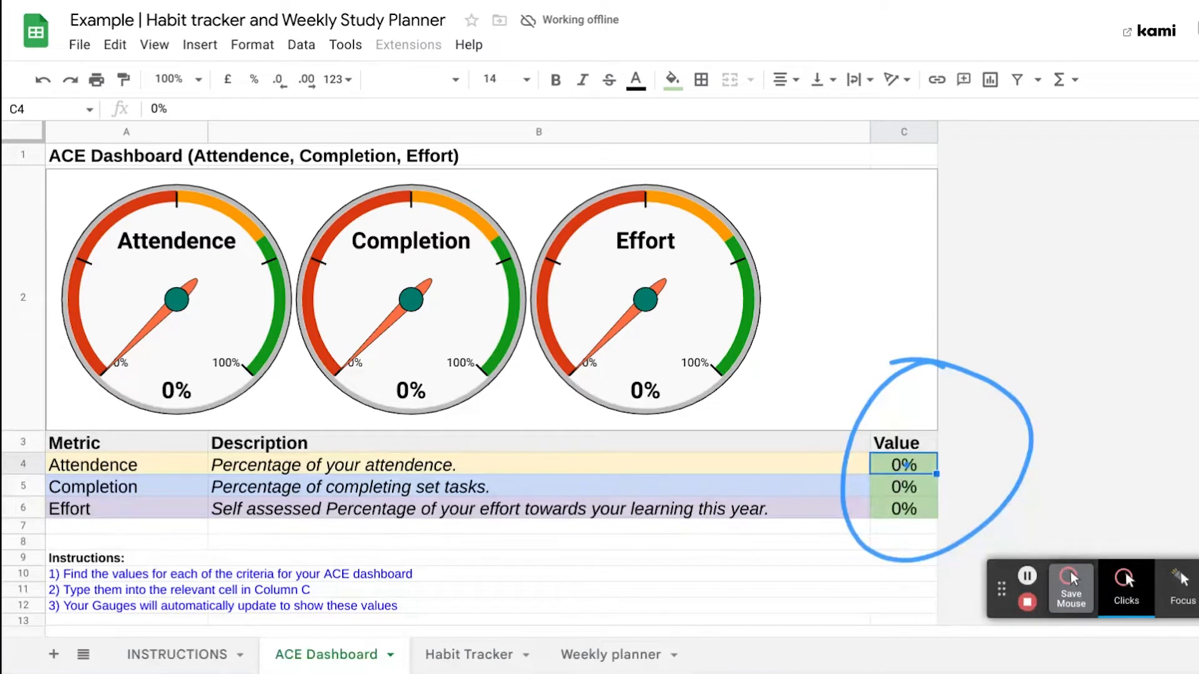
text(75)
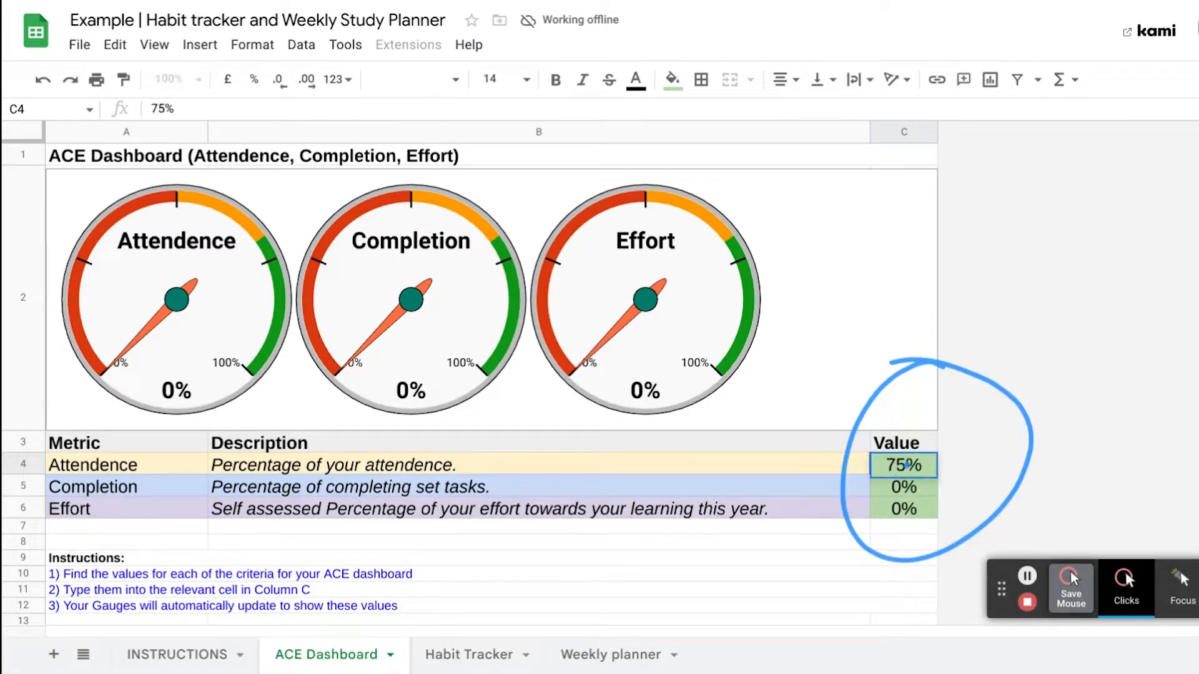
key(Return)
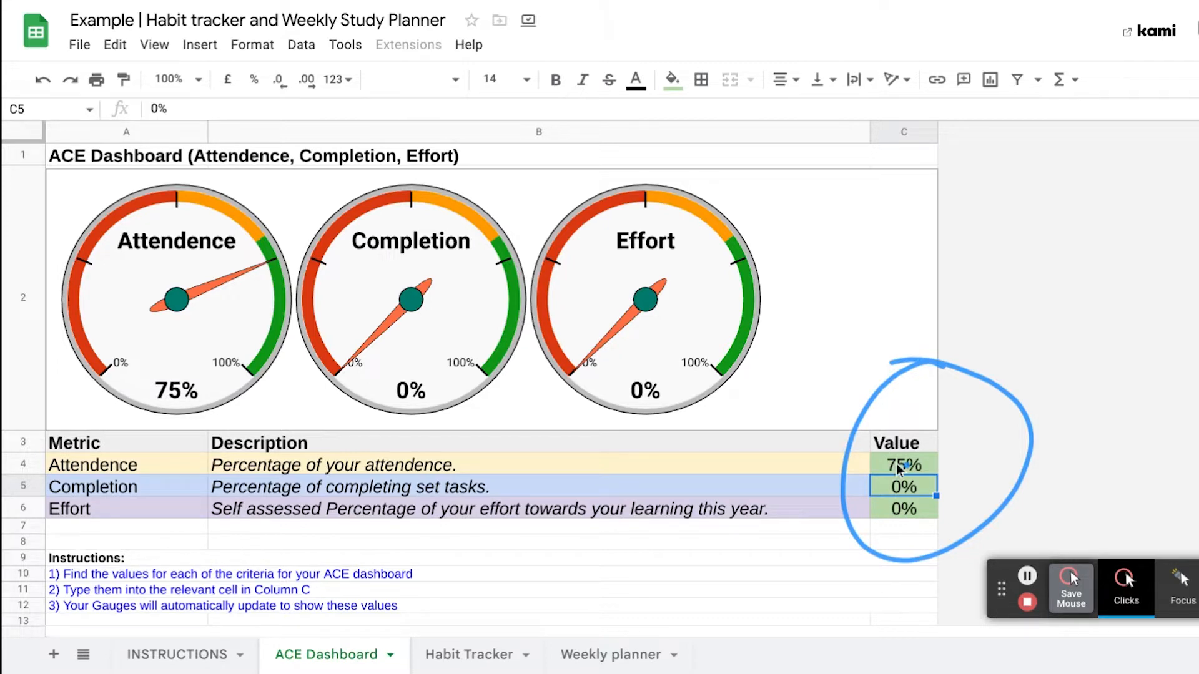
text(60)
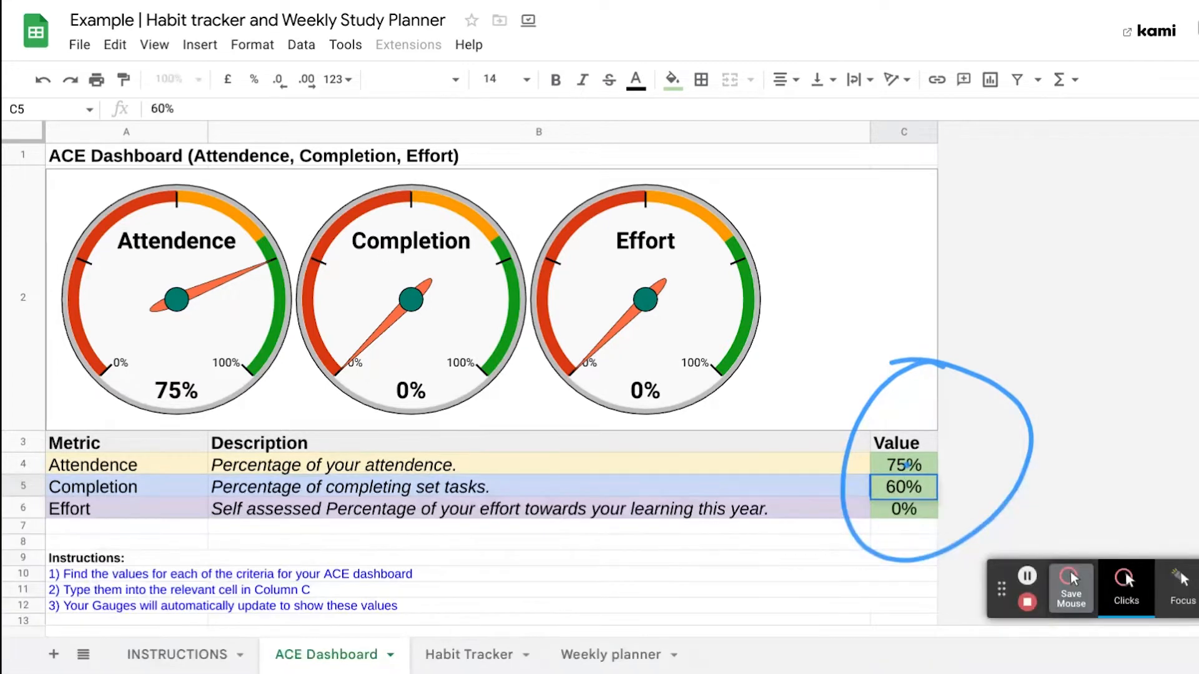
key(Return)
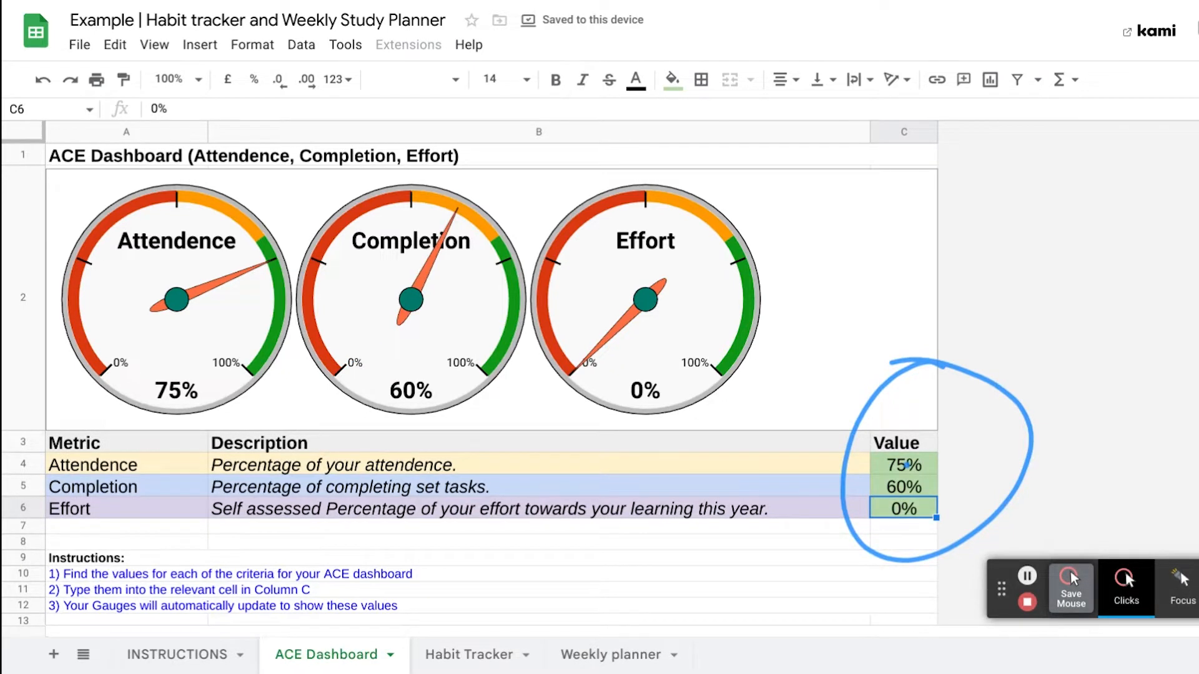
text(45)
key(Return)
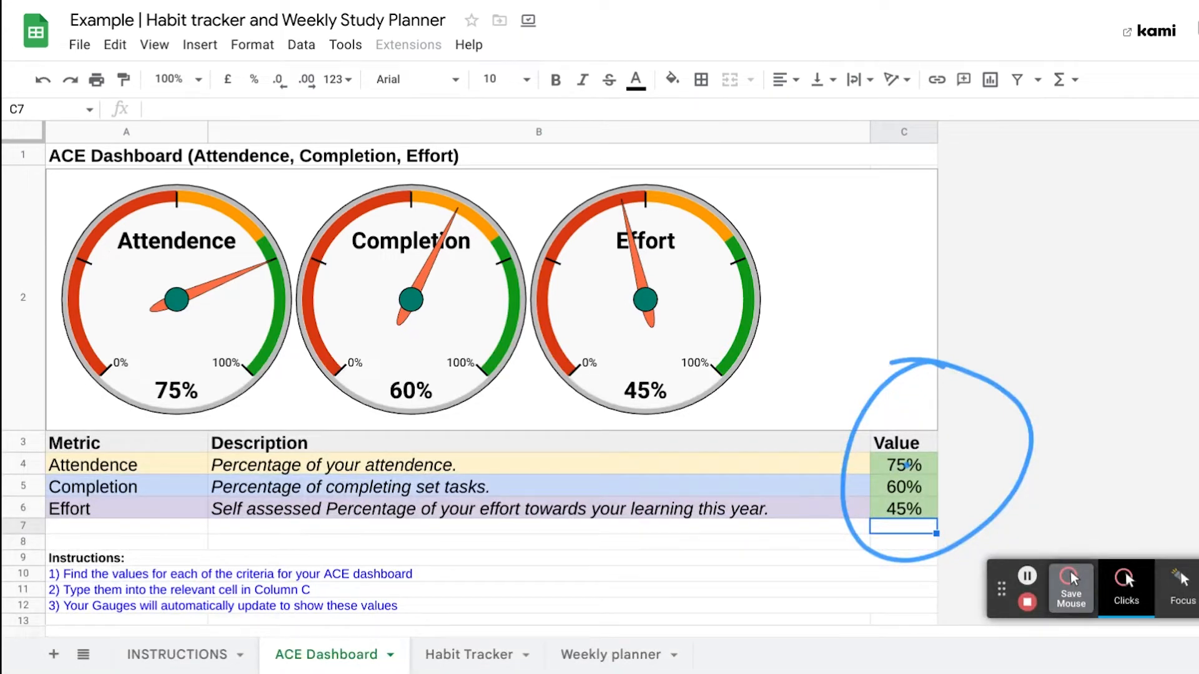
click(1071, 590)
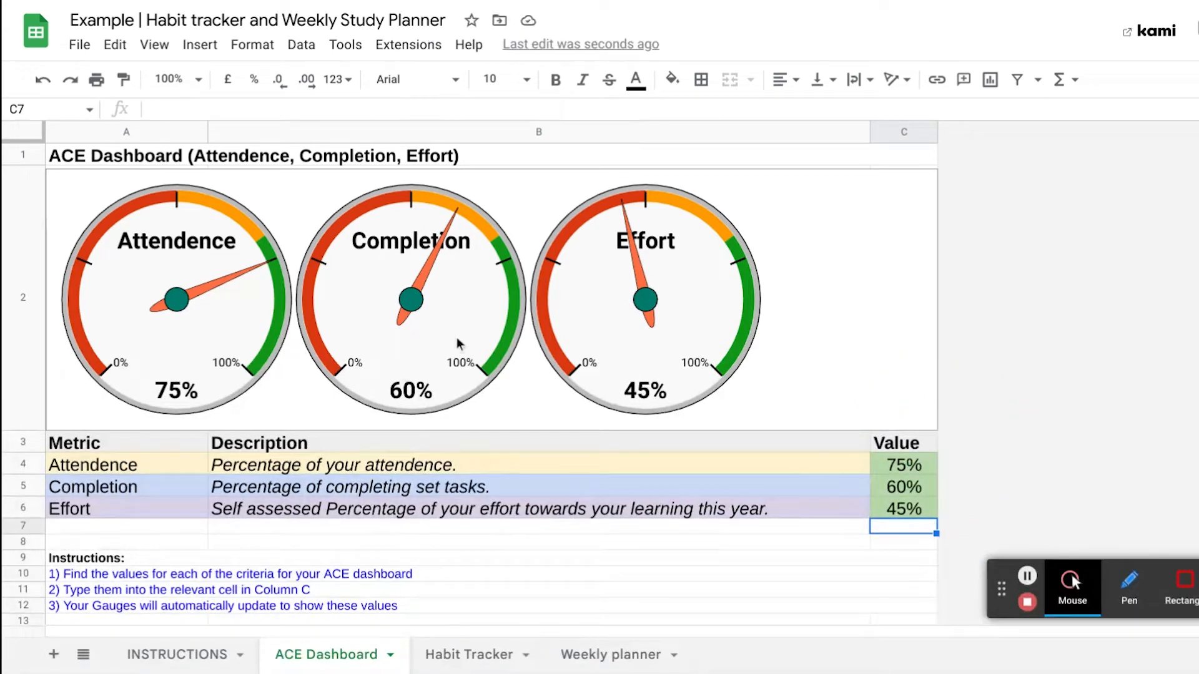
Step: Remove the border of the ACE dashboard gauge chart and set its background to a pale blue-grey
click(502, 332)
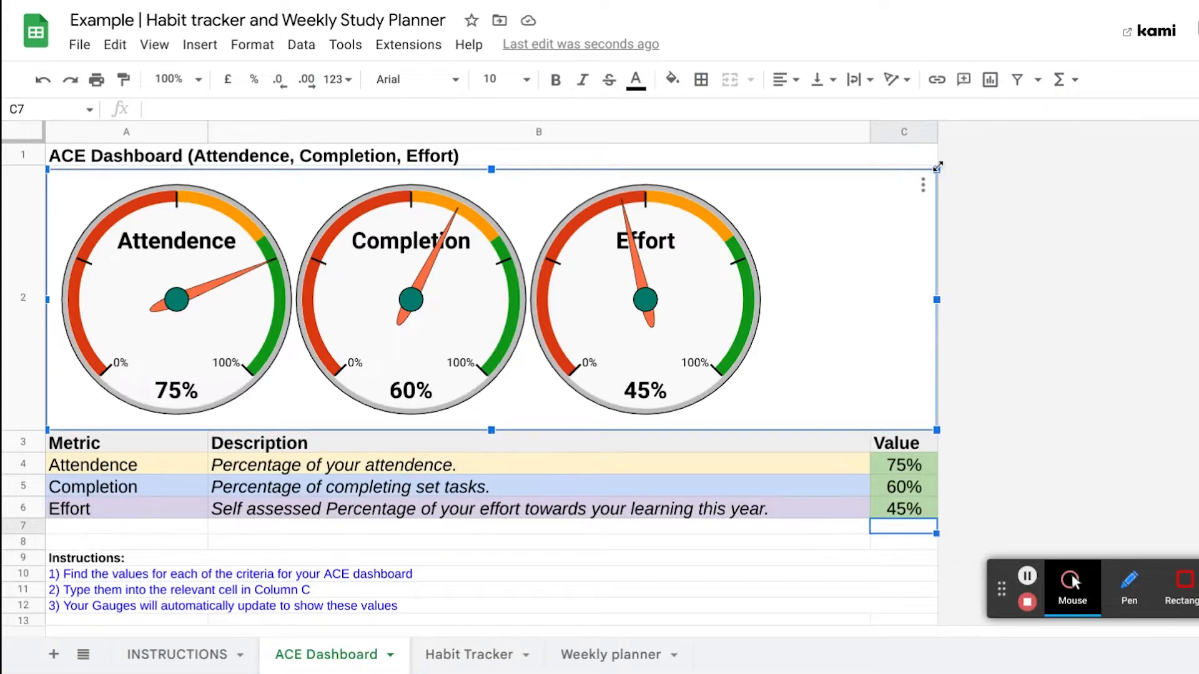
click(922, 186)
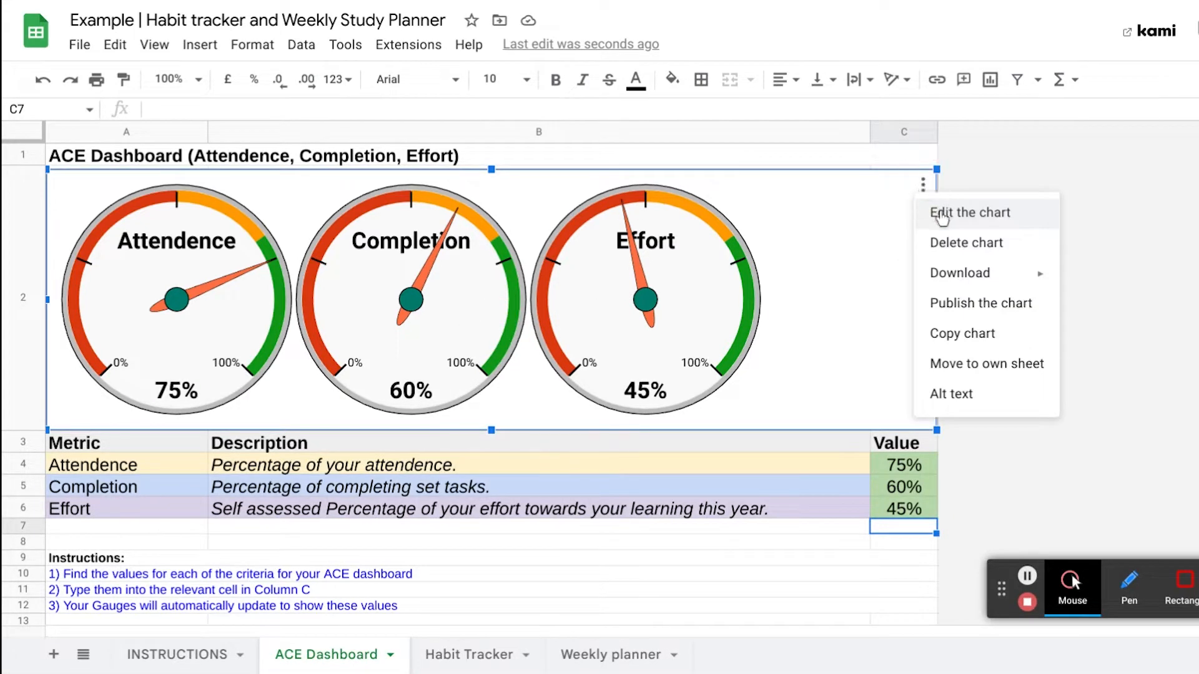
click(941, 216)
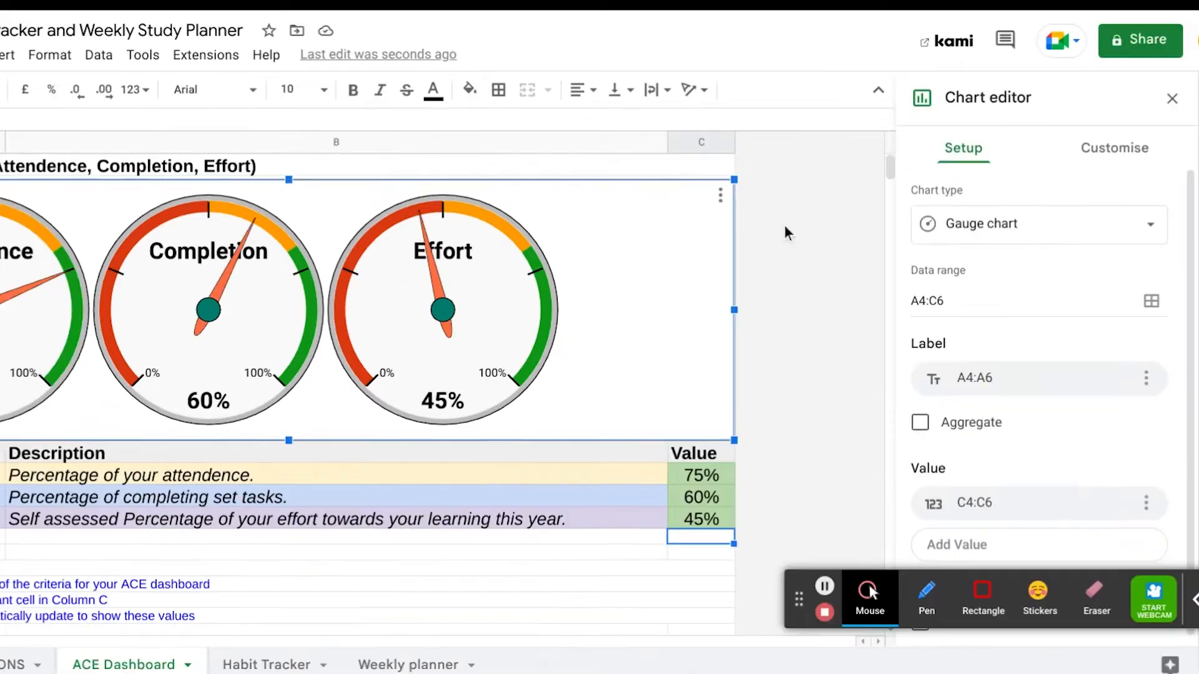
scroll(986, 378, down, 1)
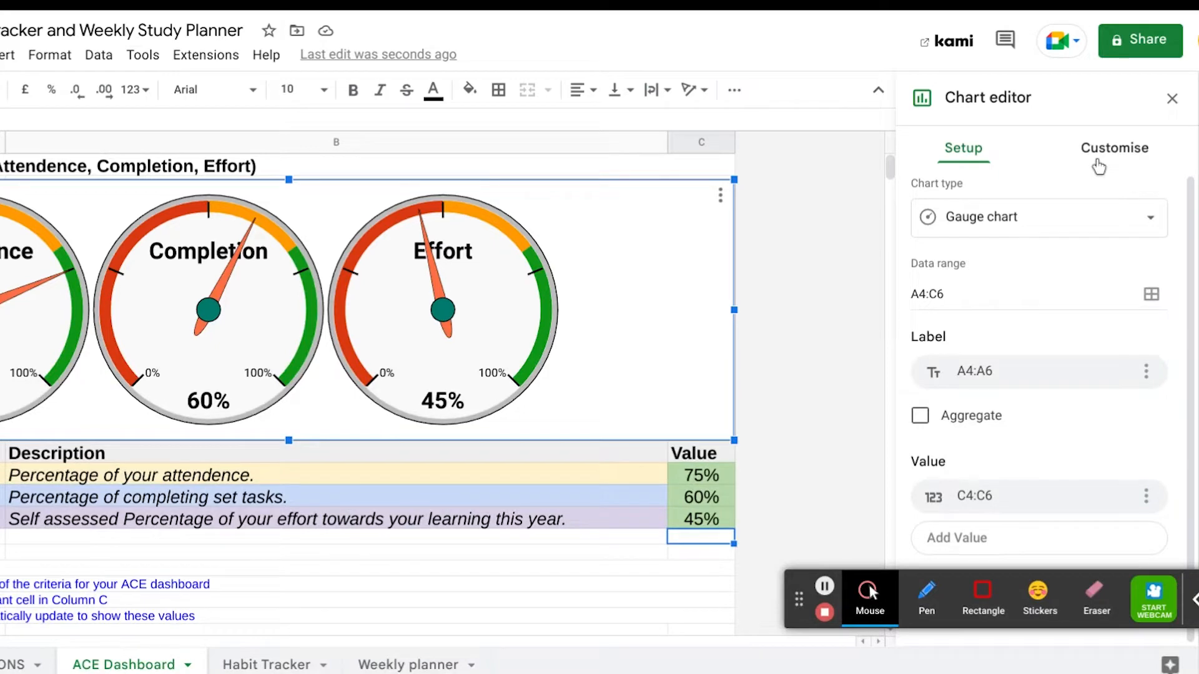
click(1099, 165)
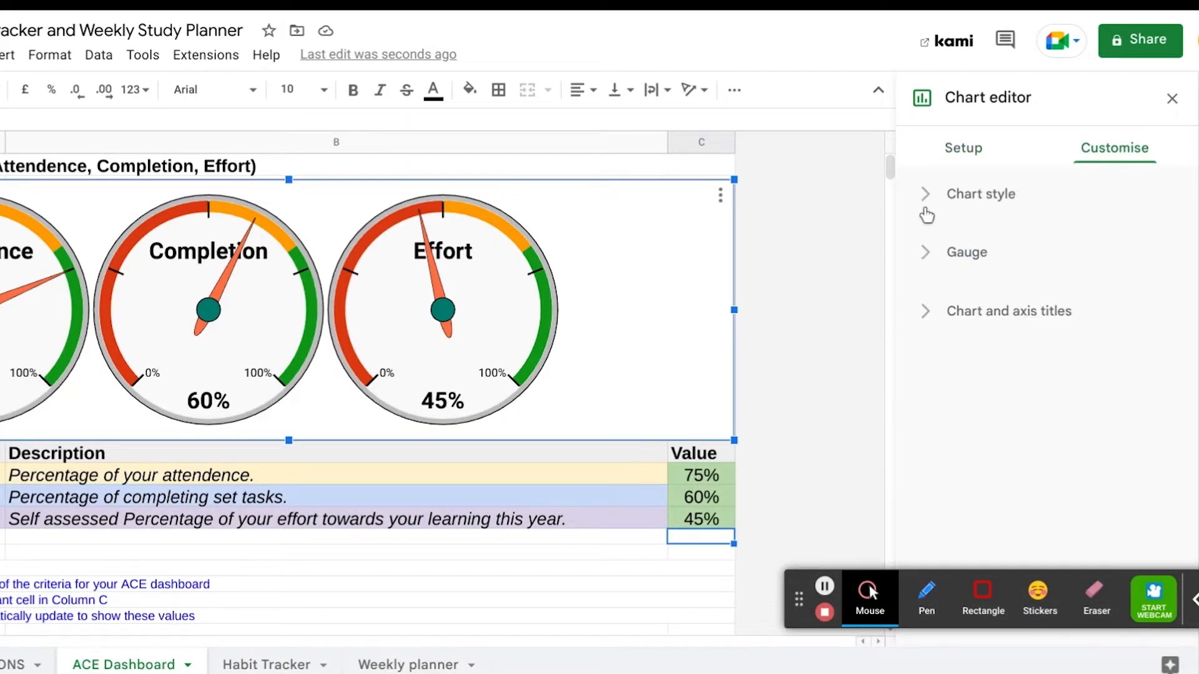
click(926, 209)
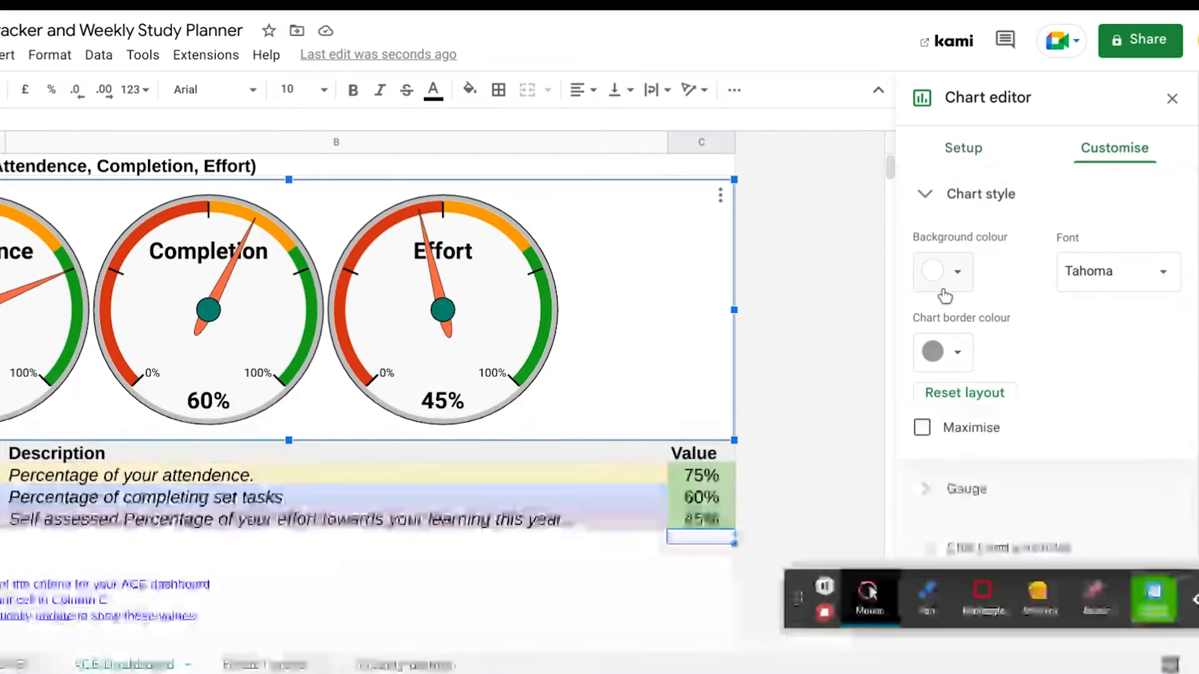
click(955, 350)
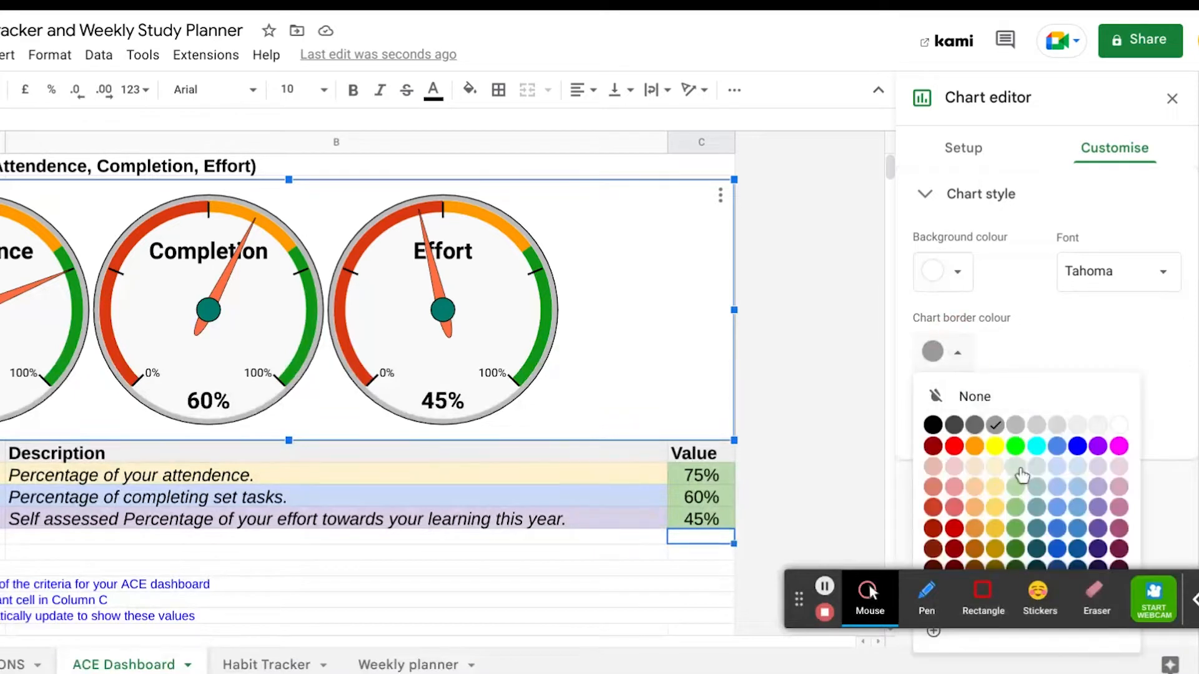
click(1078, 396)
click(959, 272)
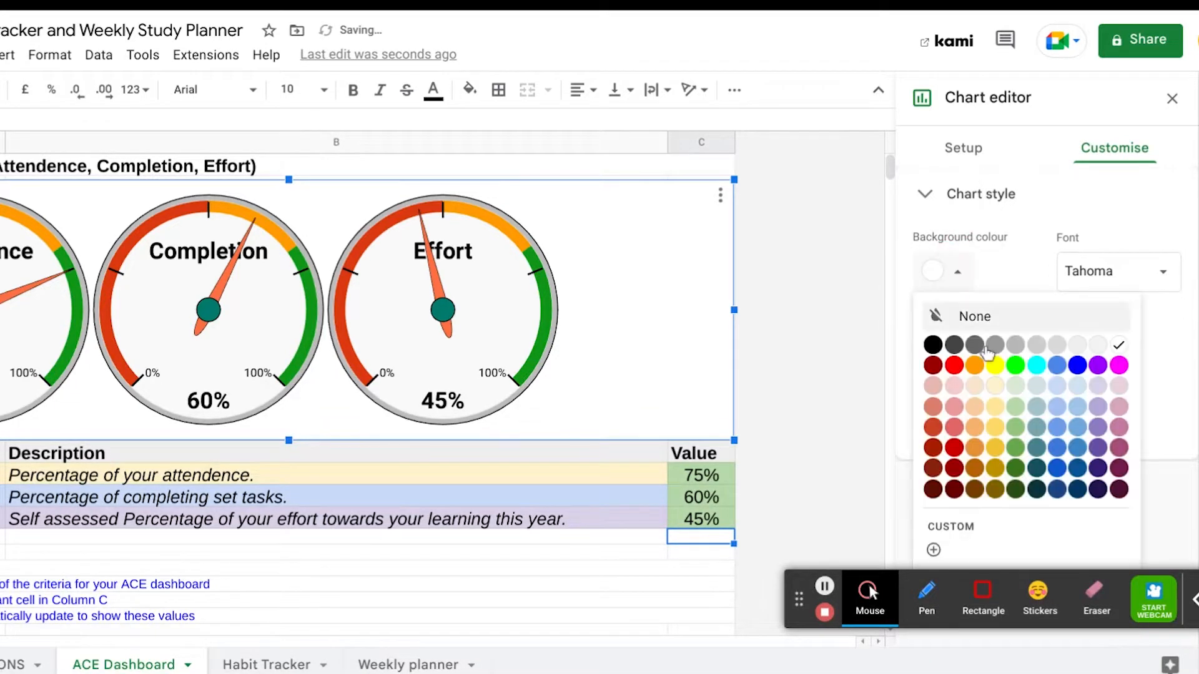
click(1040, 398)
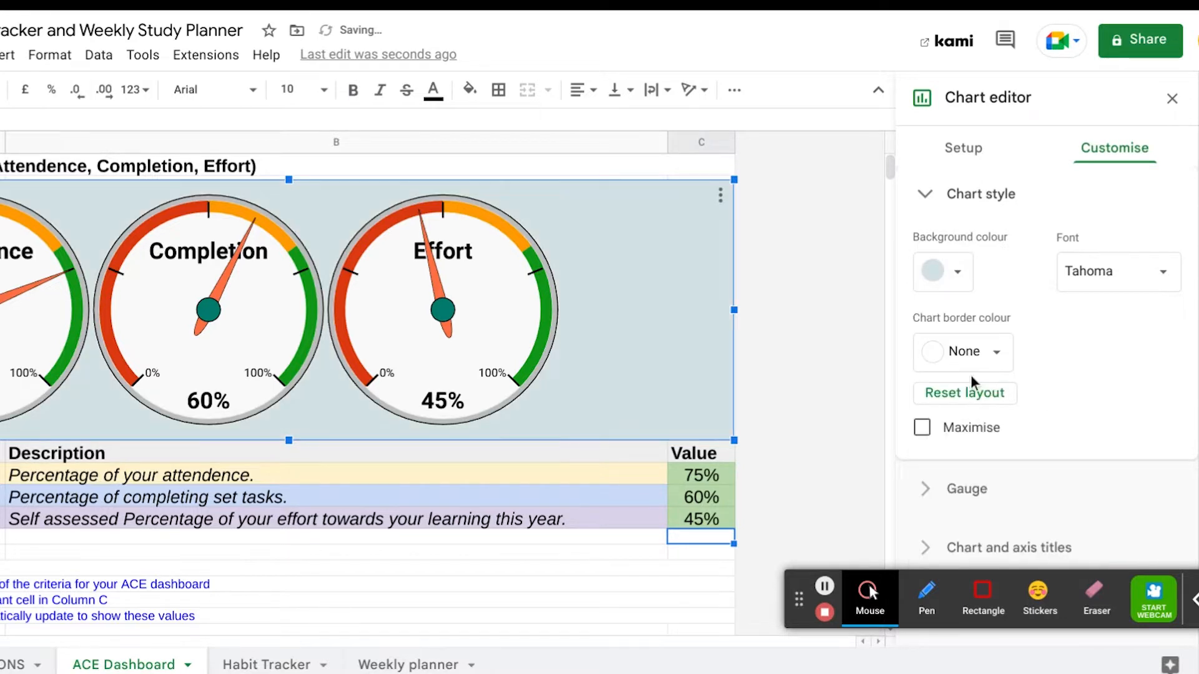
Step: Set the minimum of the gauge chart's green range to 0.8
click(923, 497)
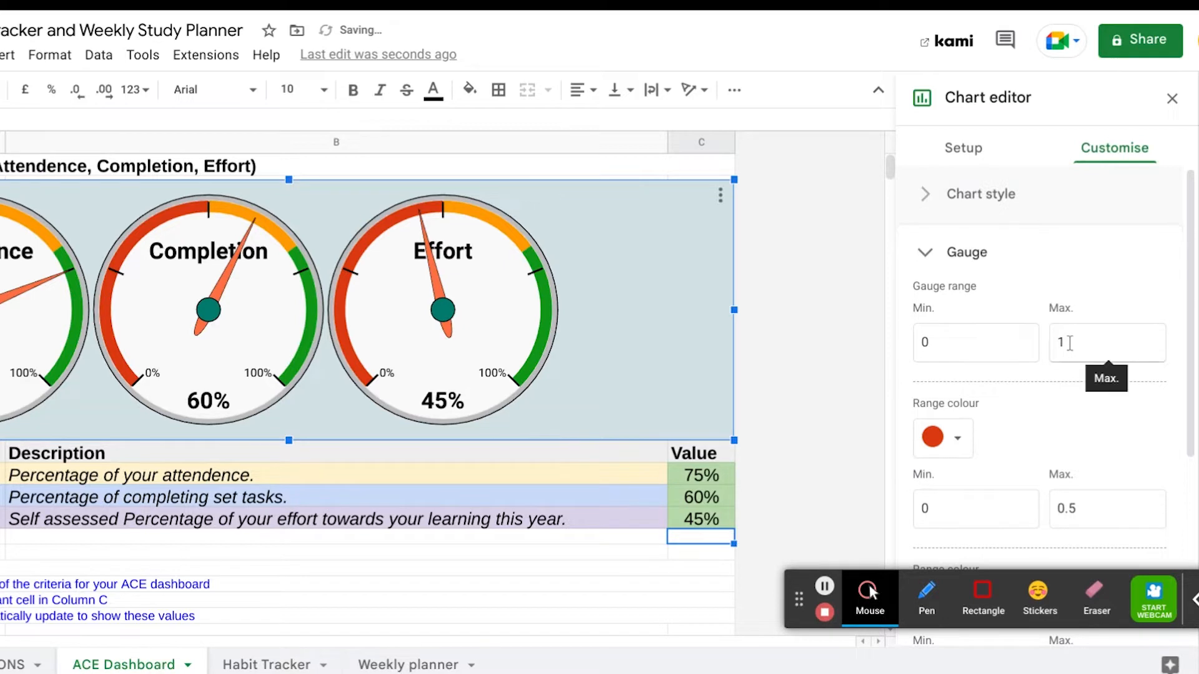
click(1069, 342)
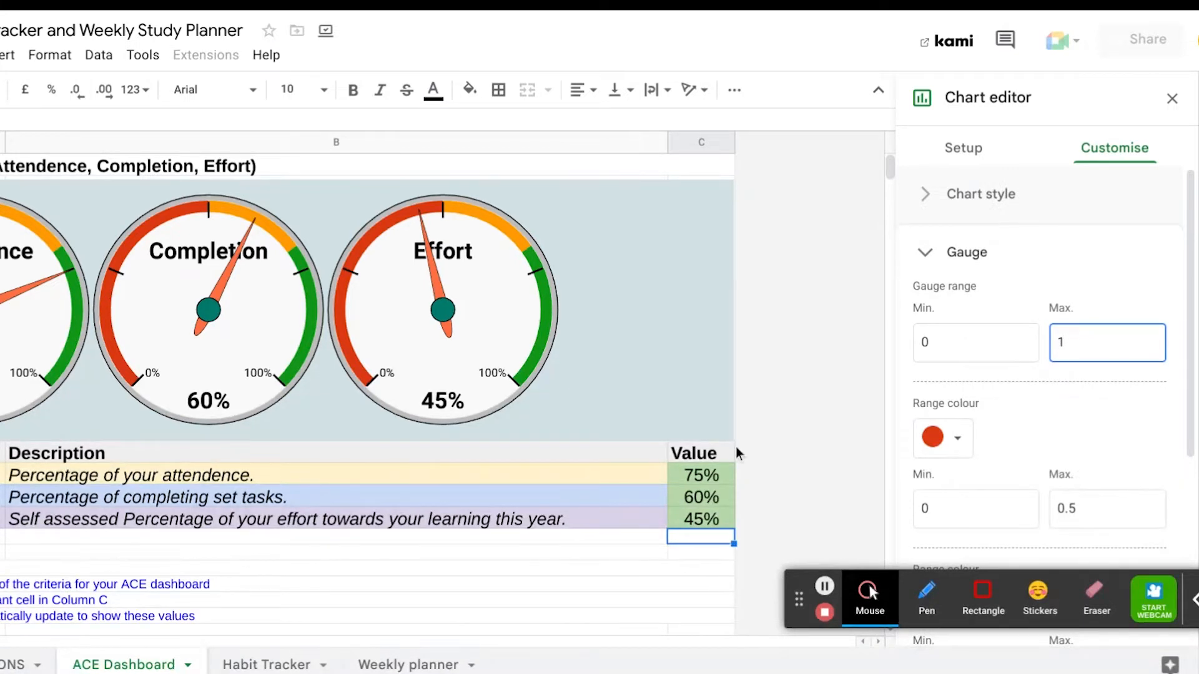
scroll(1040, 415, down, 3)
scroll(1041, 420, down, 1)
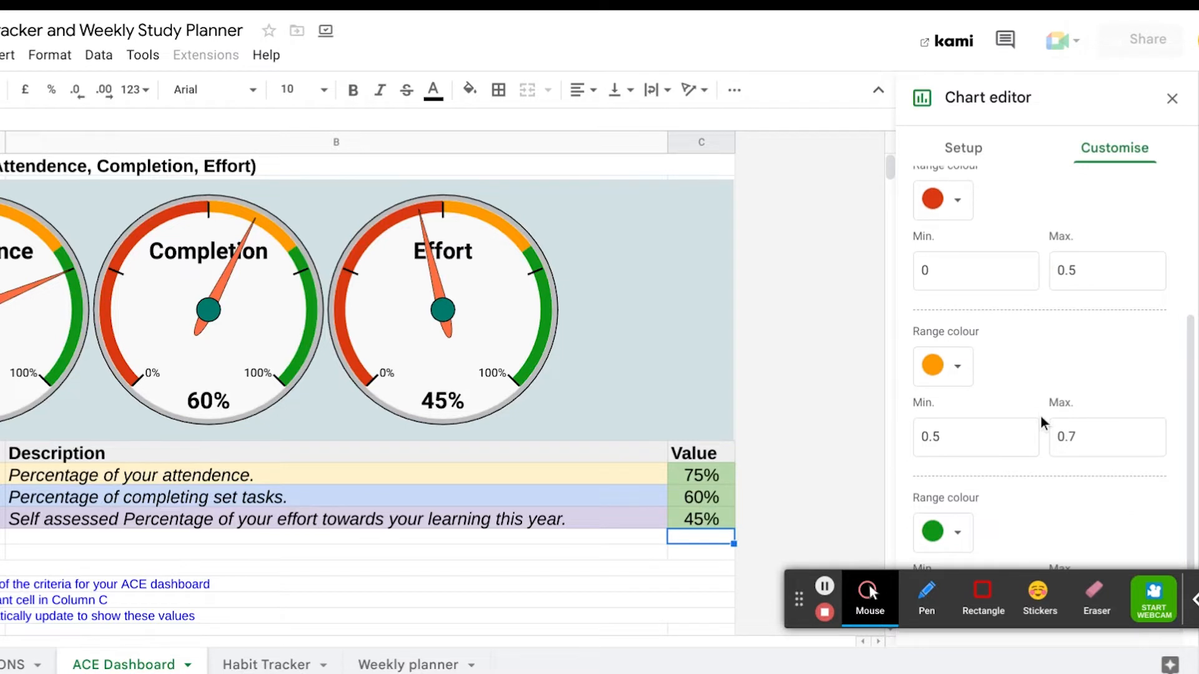
scroll(1041, 420, up, 1)
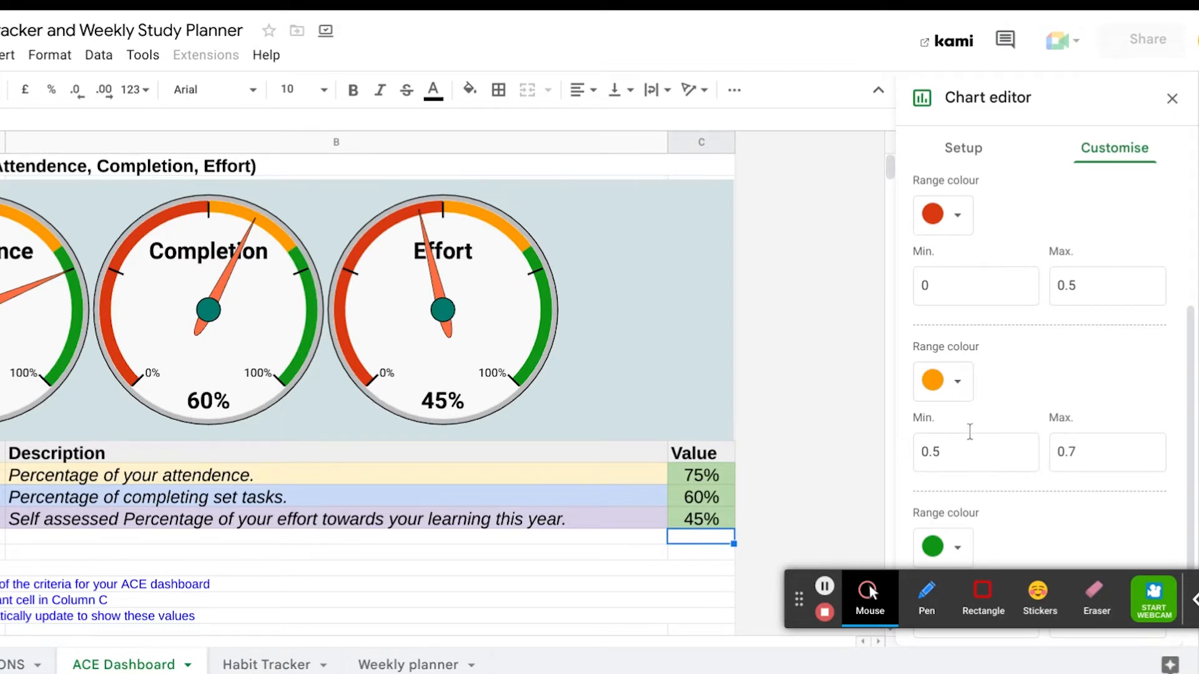
scroll(1025, 437, down, 1)
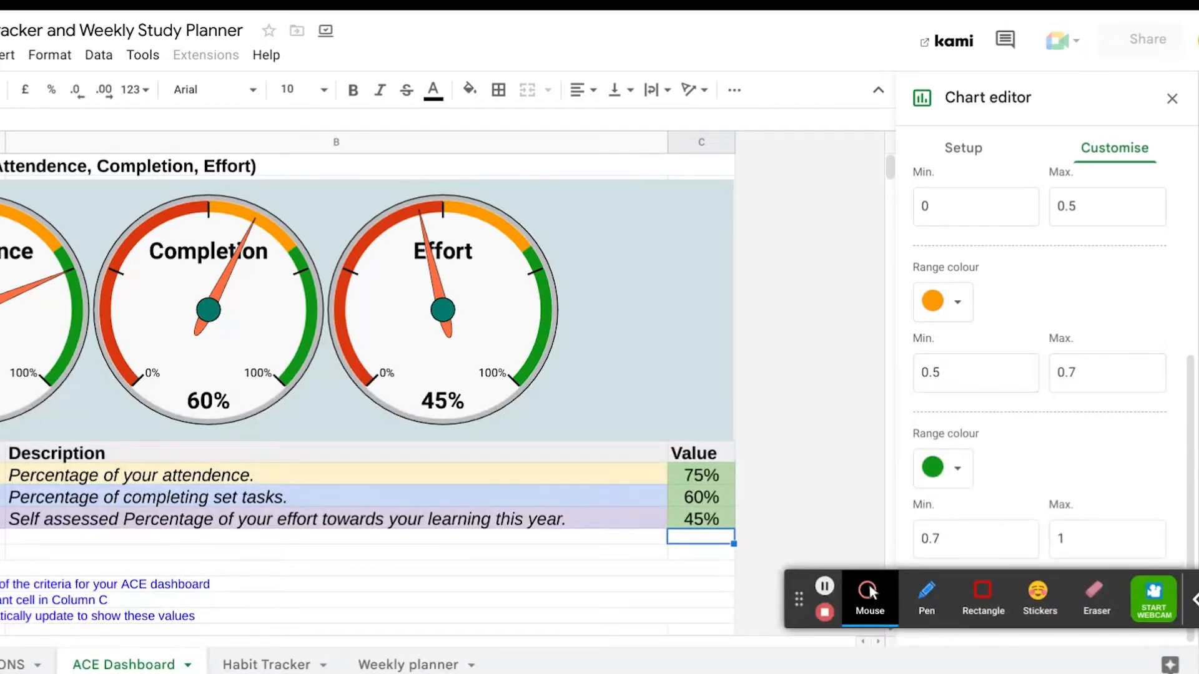
click(970, 547)
key(BackSpace)
text(8)
key(Tab)
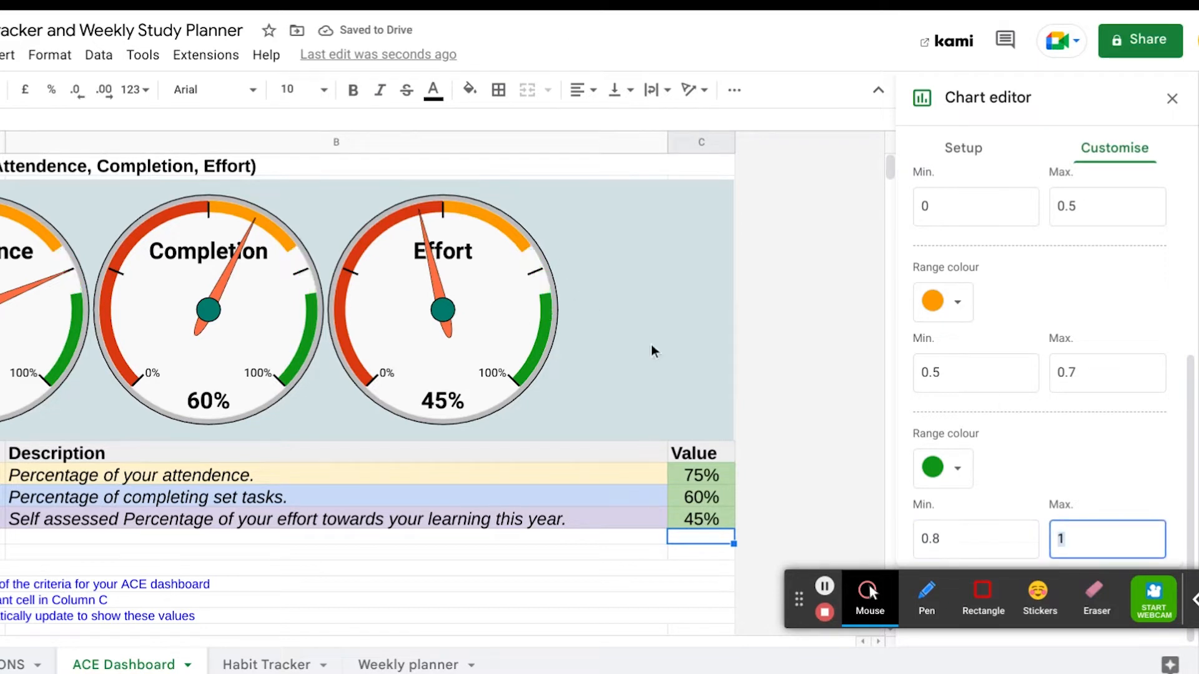
Step: Set the maximum of the gauge chart's orange range to 0.8 to meet the start of the green range
click(1098, 374)
key(BackSpace)
key(BackSpace)
text(8)
key(BackSpace)
key(BackSpace)
text(8)
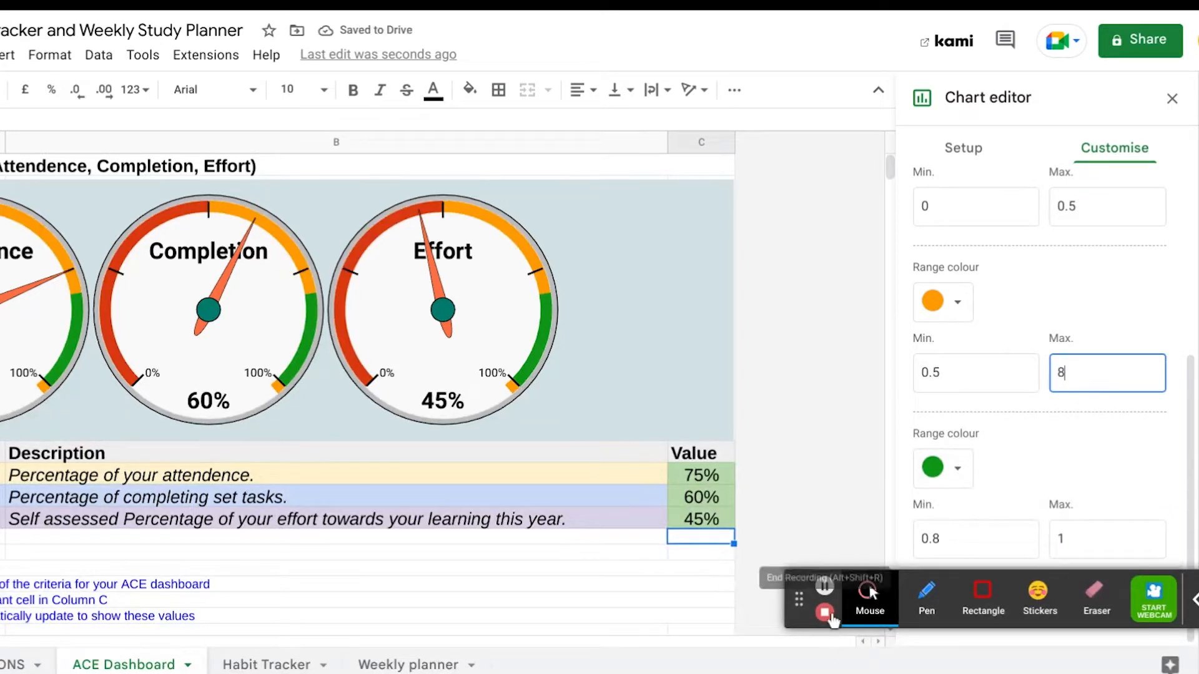
click(824, 587)
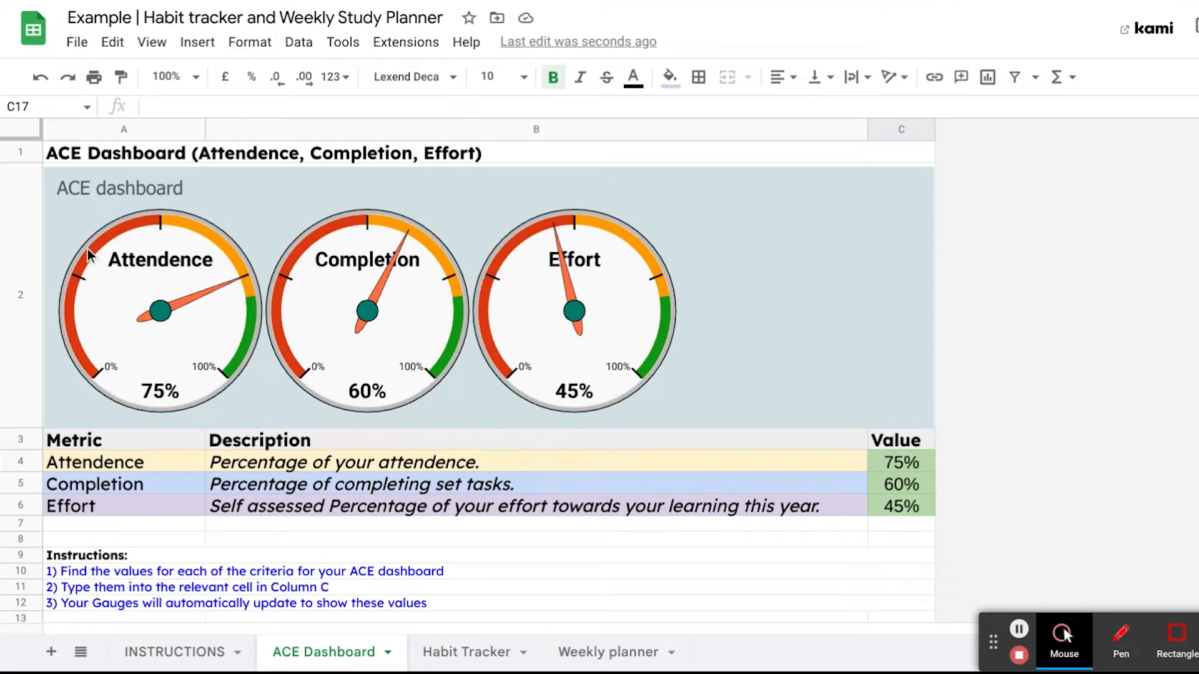
Step: Enter the target ACE metrics in the Move the needle section: Attendence 90%, Completion 80% and Effort 95%
scroll(88, 249, down, 5)
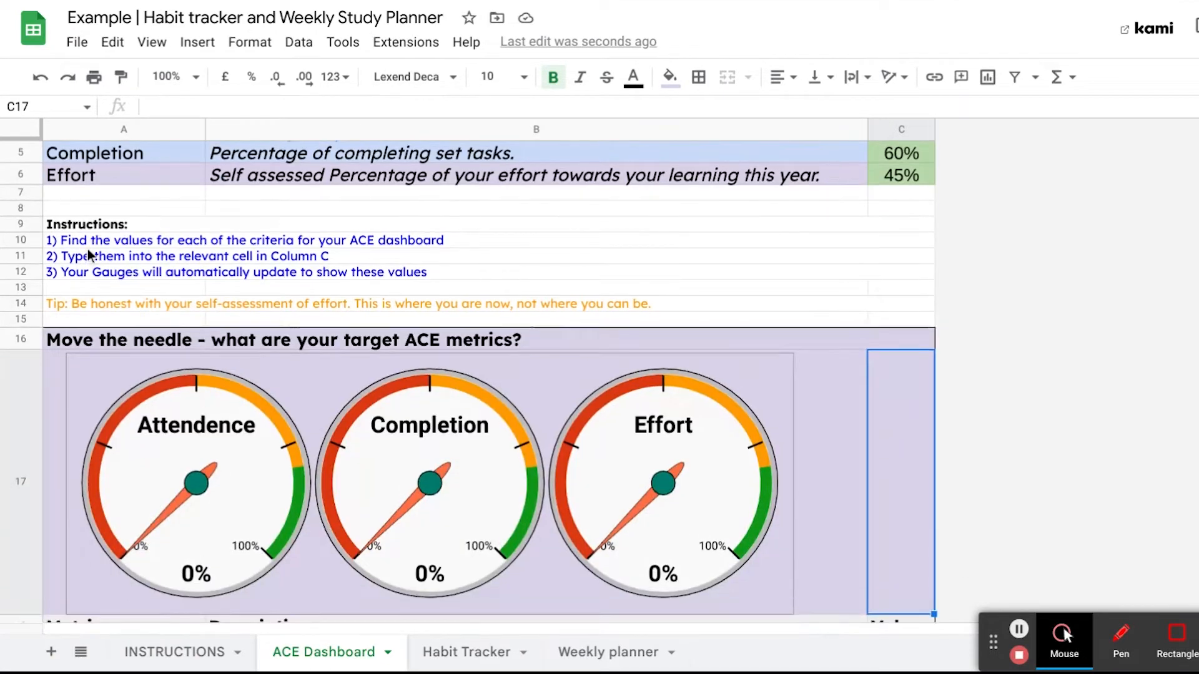
scroll(88, 249, down, 3)
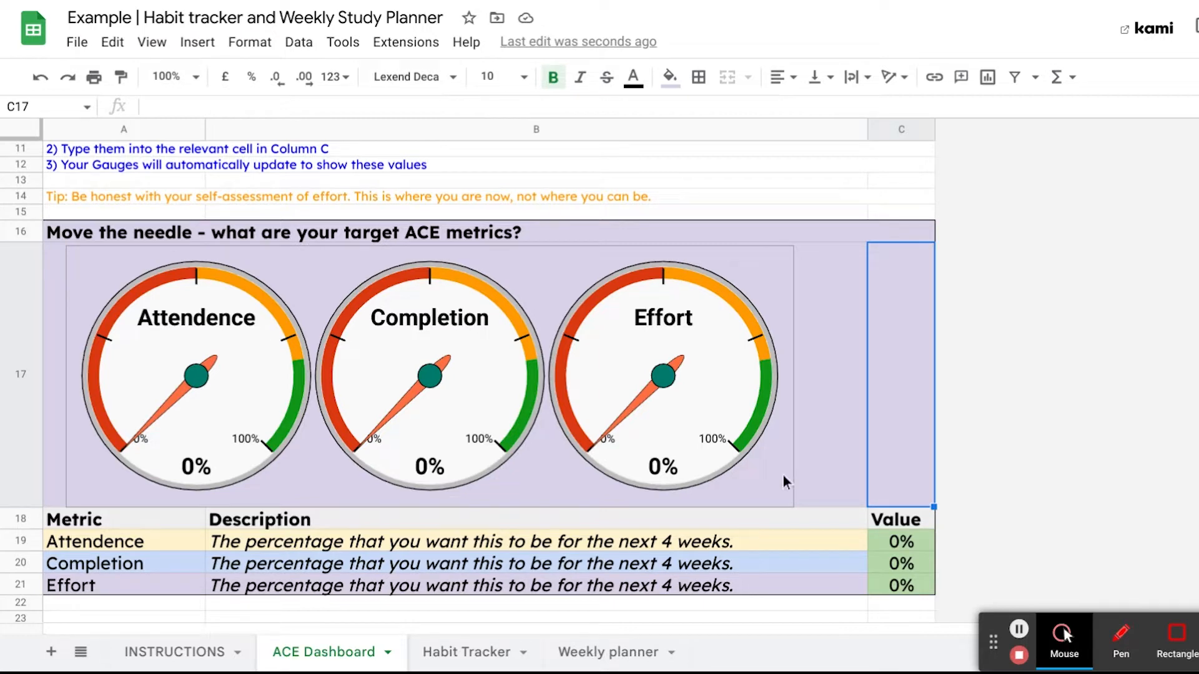
click(917, 543)
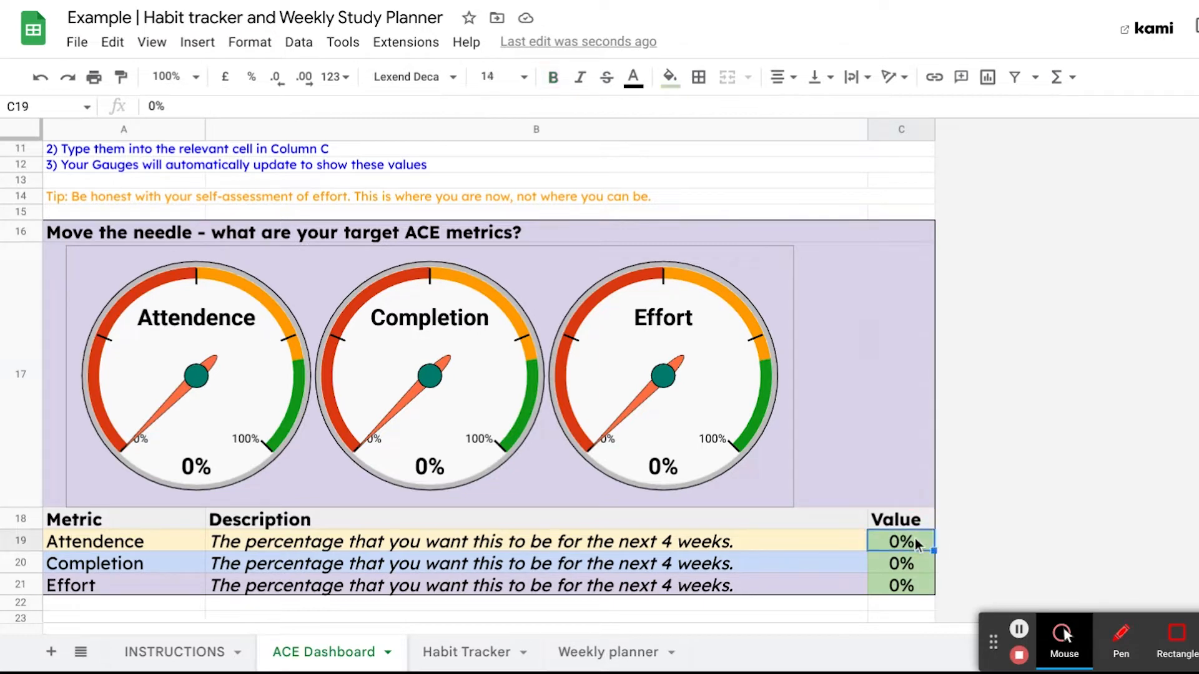
text(90)
key(Return)
text(80)
key(Return)
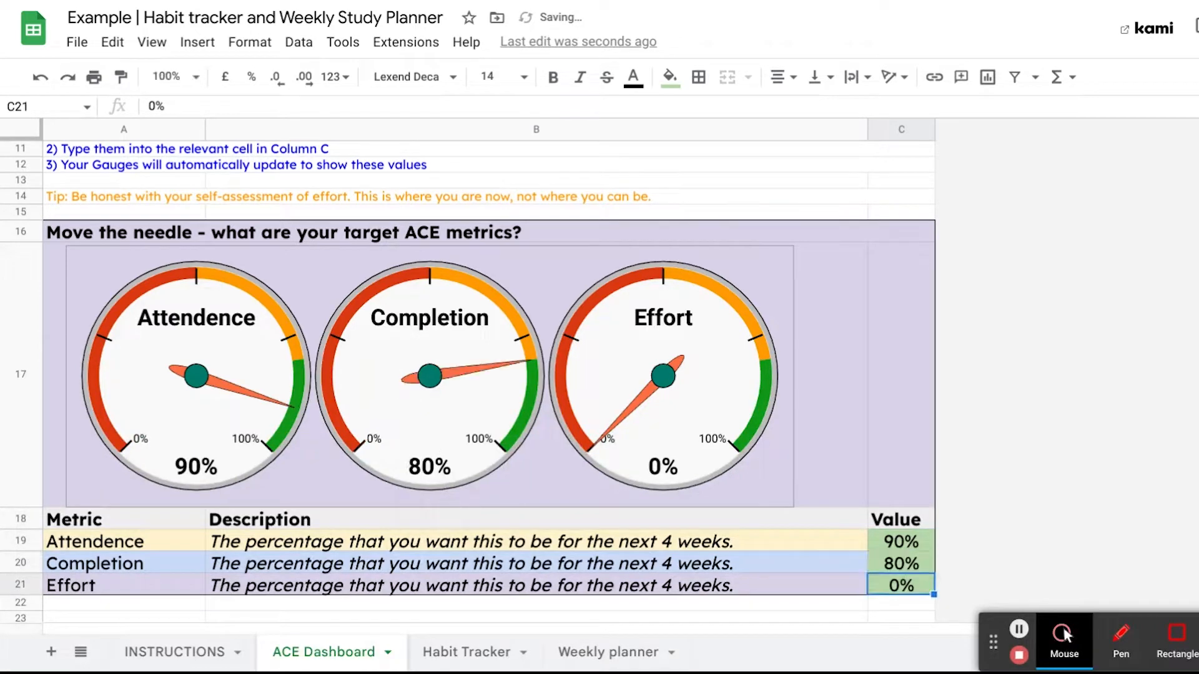
text(95)
key(Return)
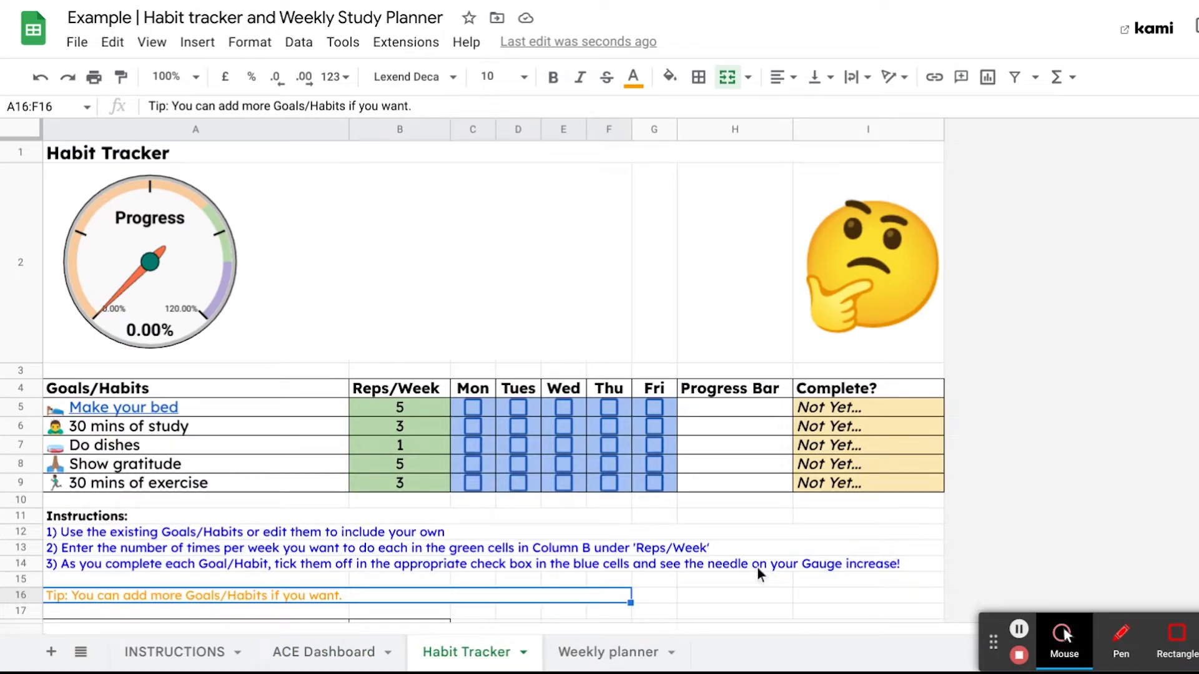
Step: Preview the video link on the Make your bed habit in the Habit Tracker sheet and dismiss the preview
mouse_move(249, 405)
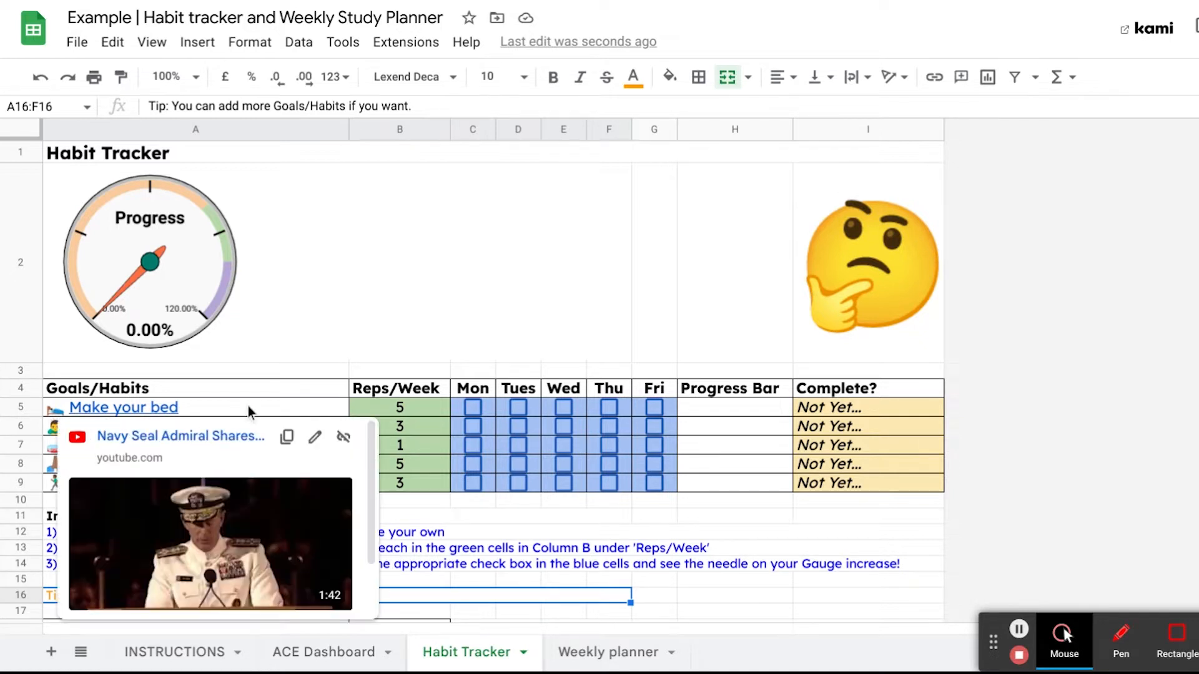
click(325, 306)
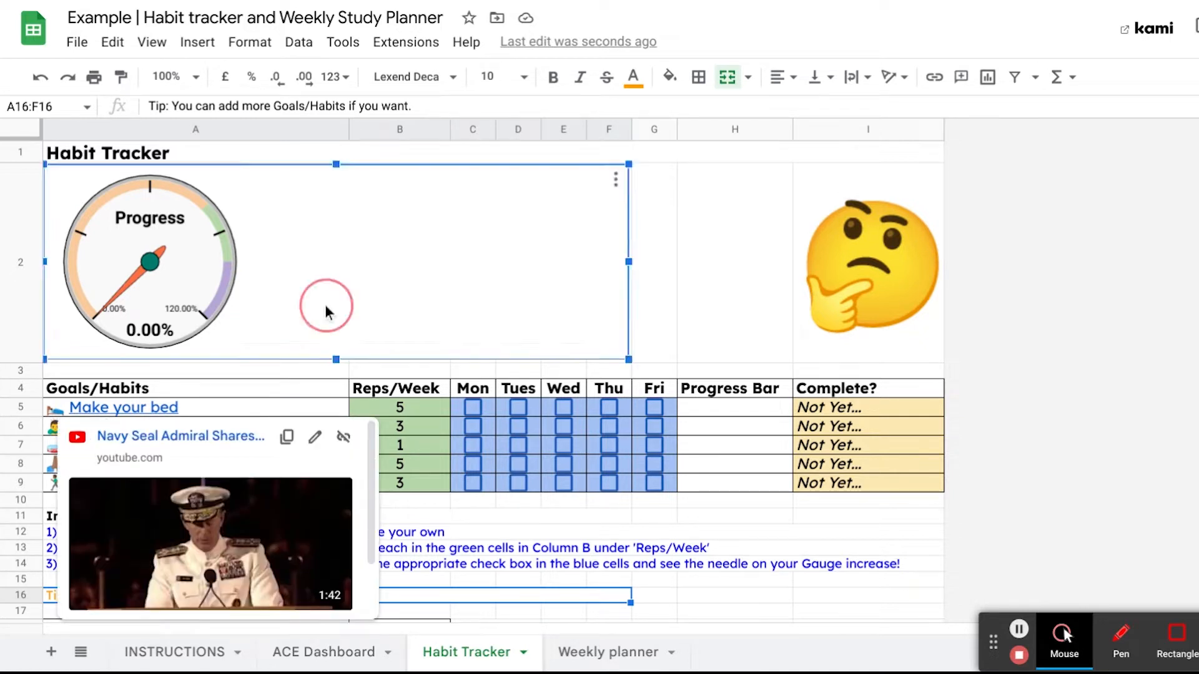
click(722, 265)
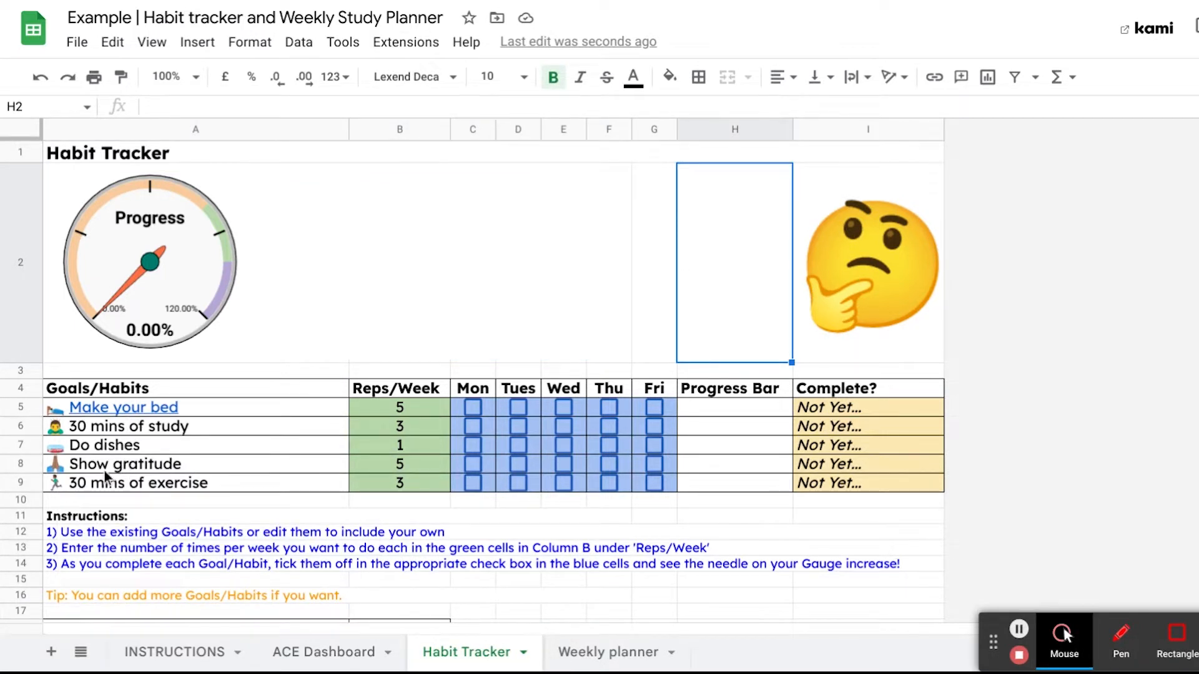
Step: Change the 30 mins of study habit to 45 mins of study in the Goals/Habits column
mouse_move(145, 405)
click(212, 433)
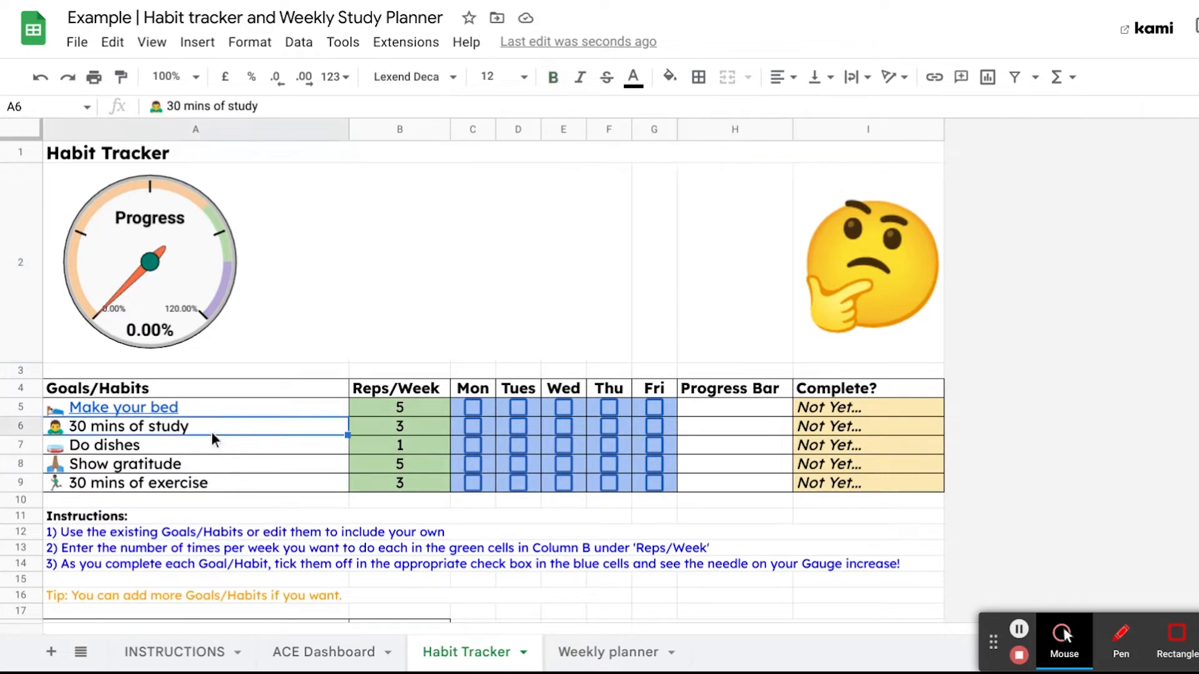
double_click(82, 429)
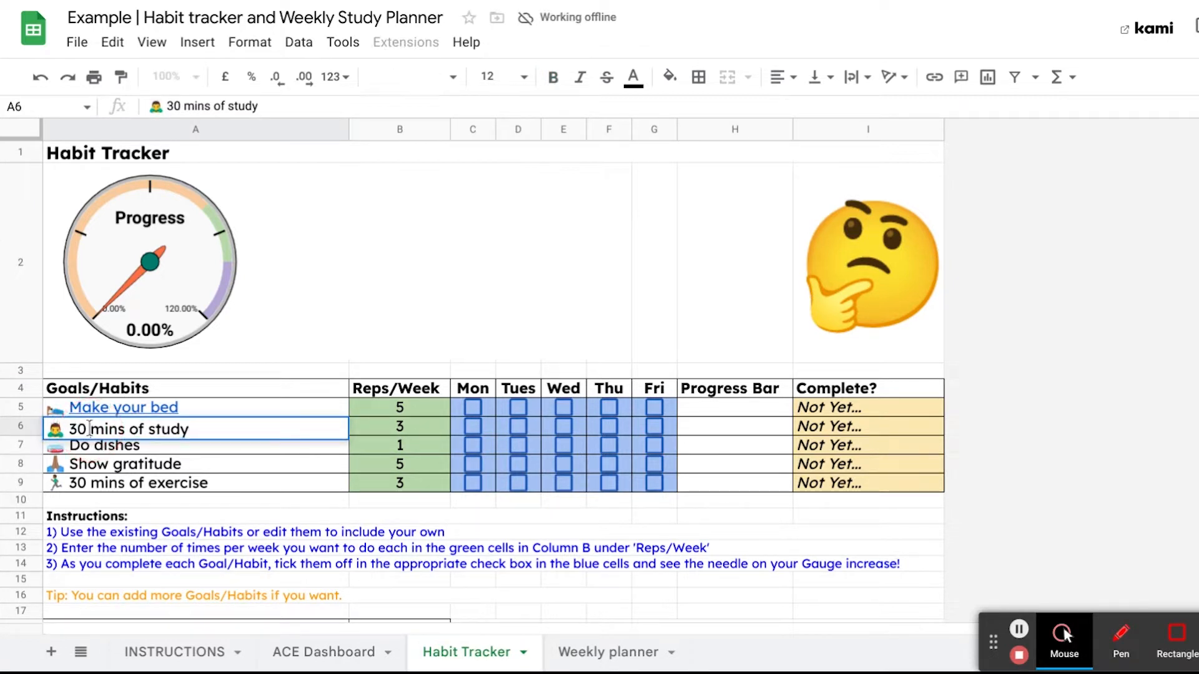
key(BackSpace)
key(BackSpace)
text(45)
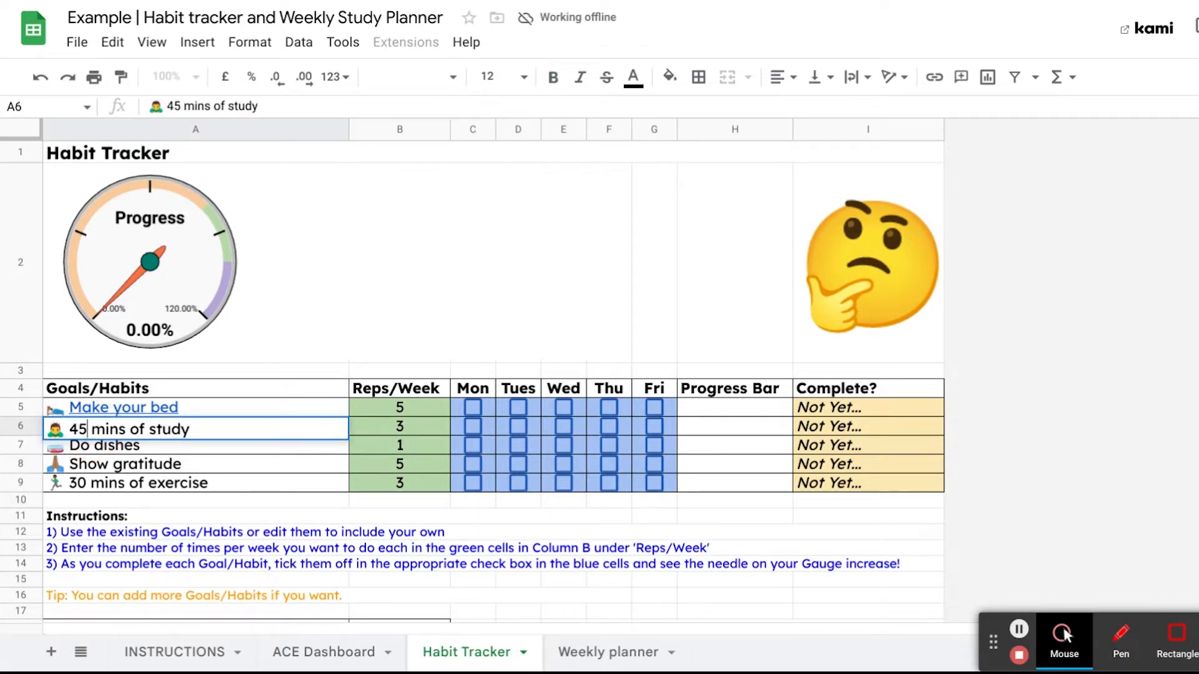
key(Return)
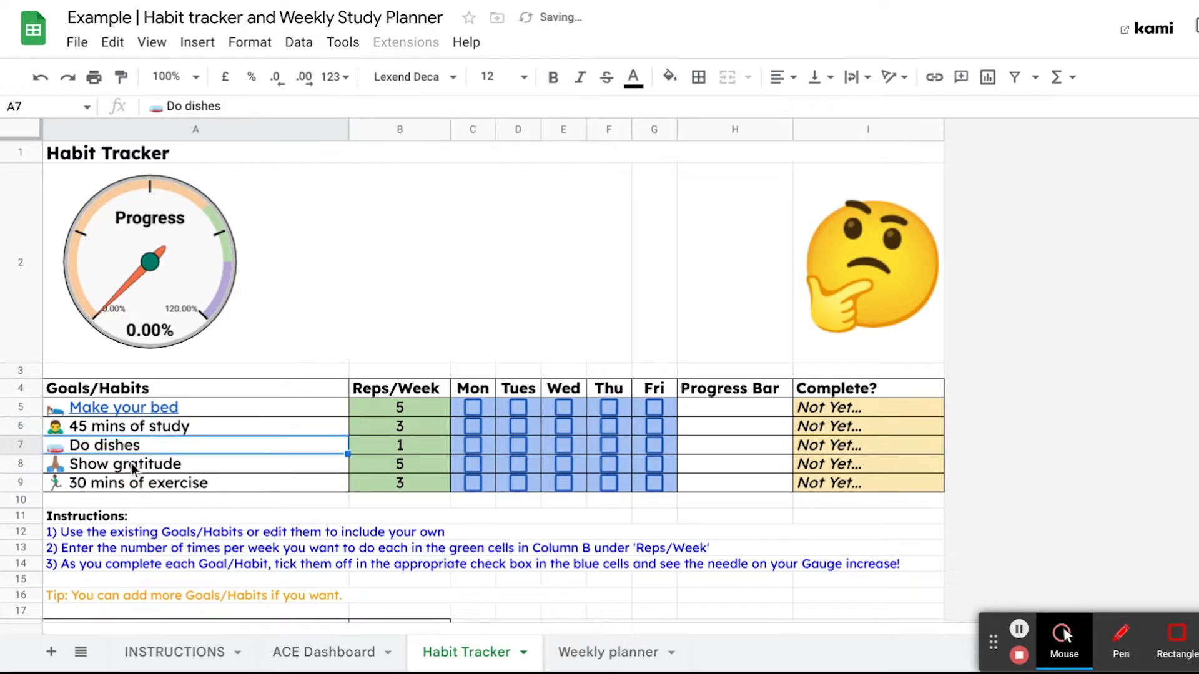
click(131, 467)
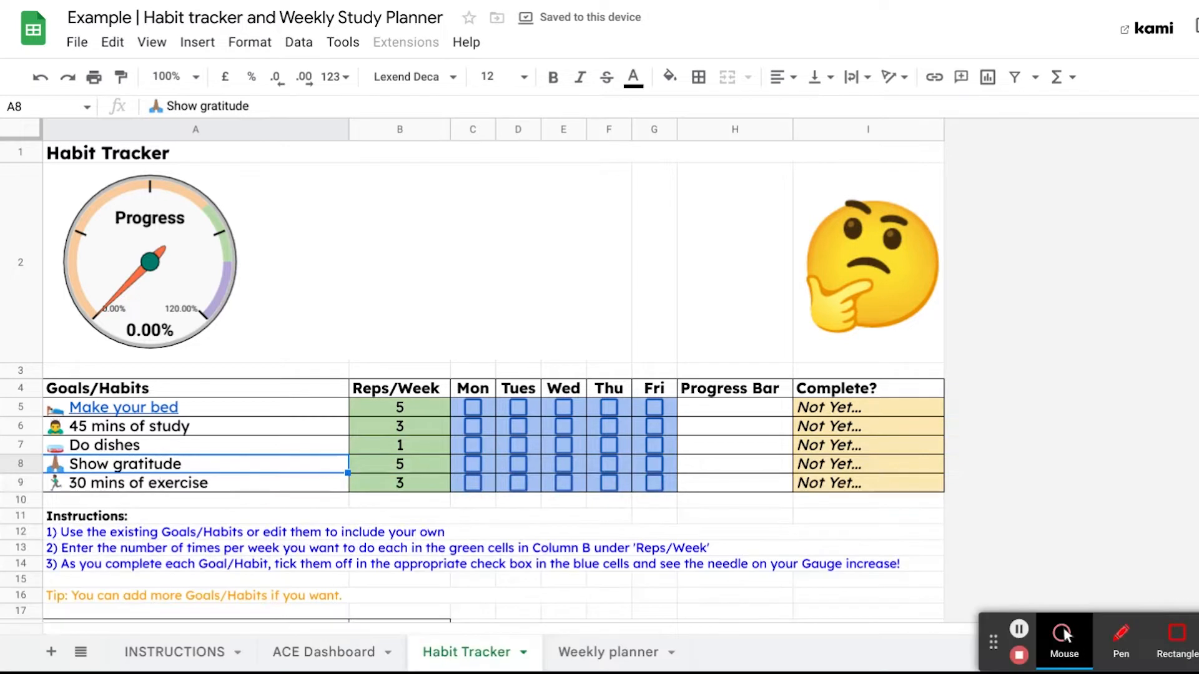
Step: Set the Reps/Week targets to 4 for 45 mins of study, 2 for Do dishes and 1 for 30 mins of exercise
click(388, 406)
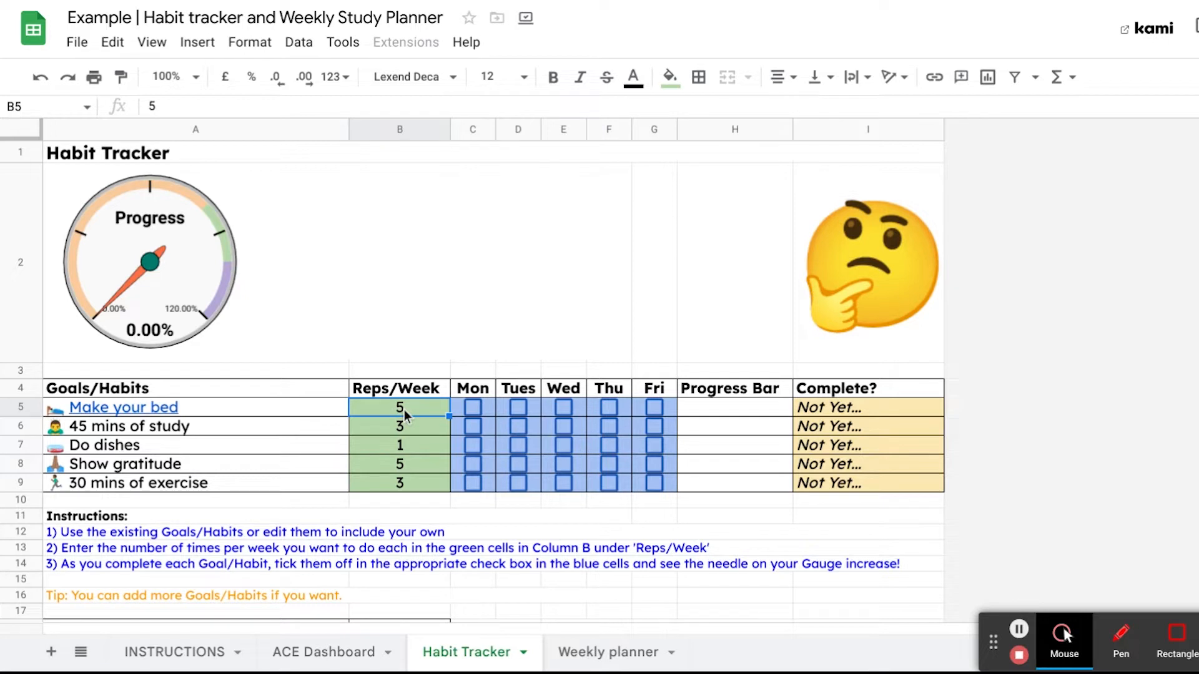
click(403, 434)
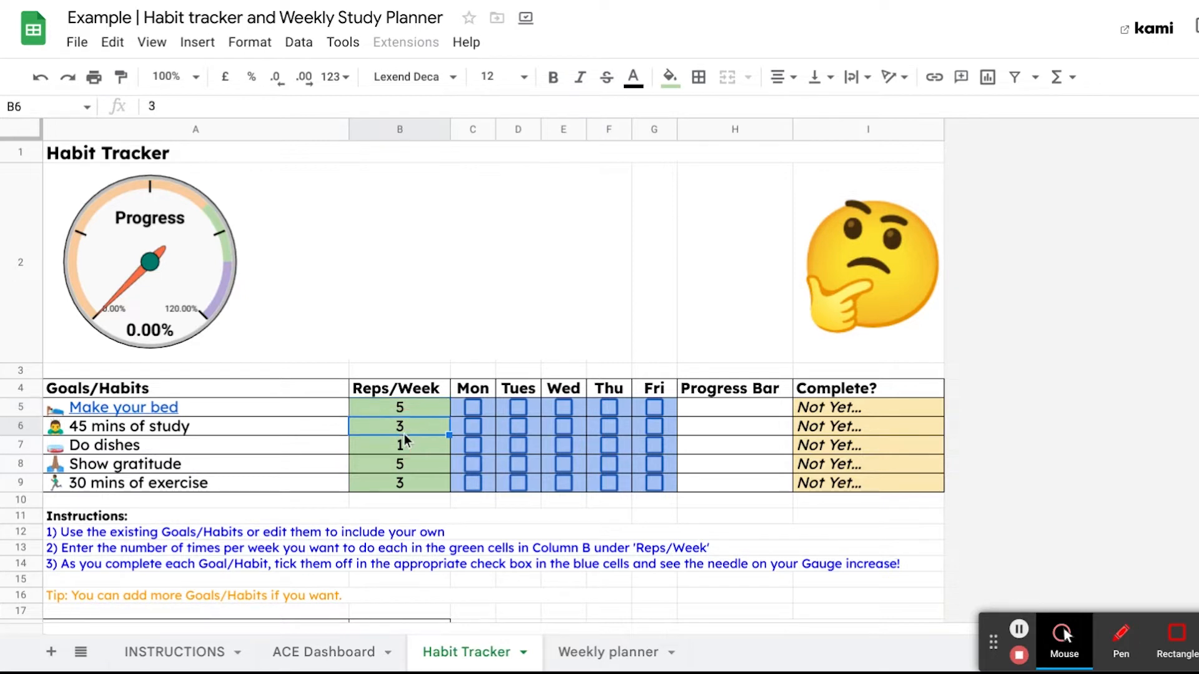
text(4)
key(Return)
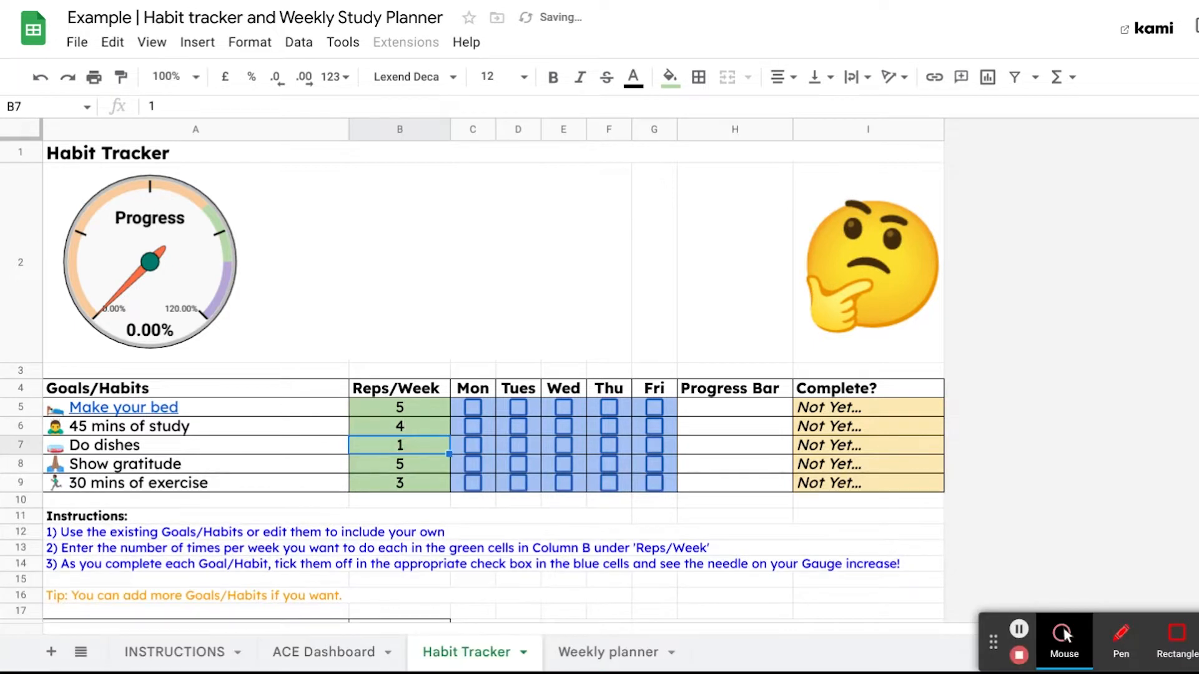
text(2)
key(Return)
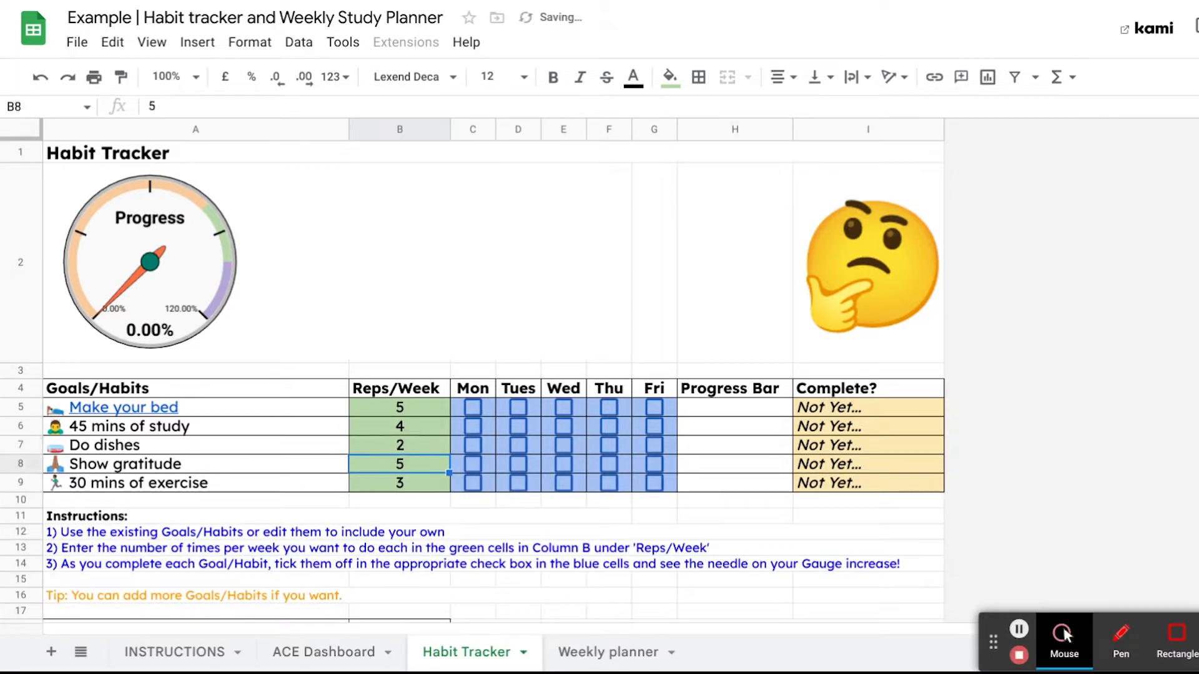
click(400, 483)
text(1)
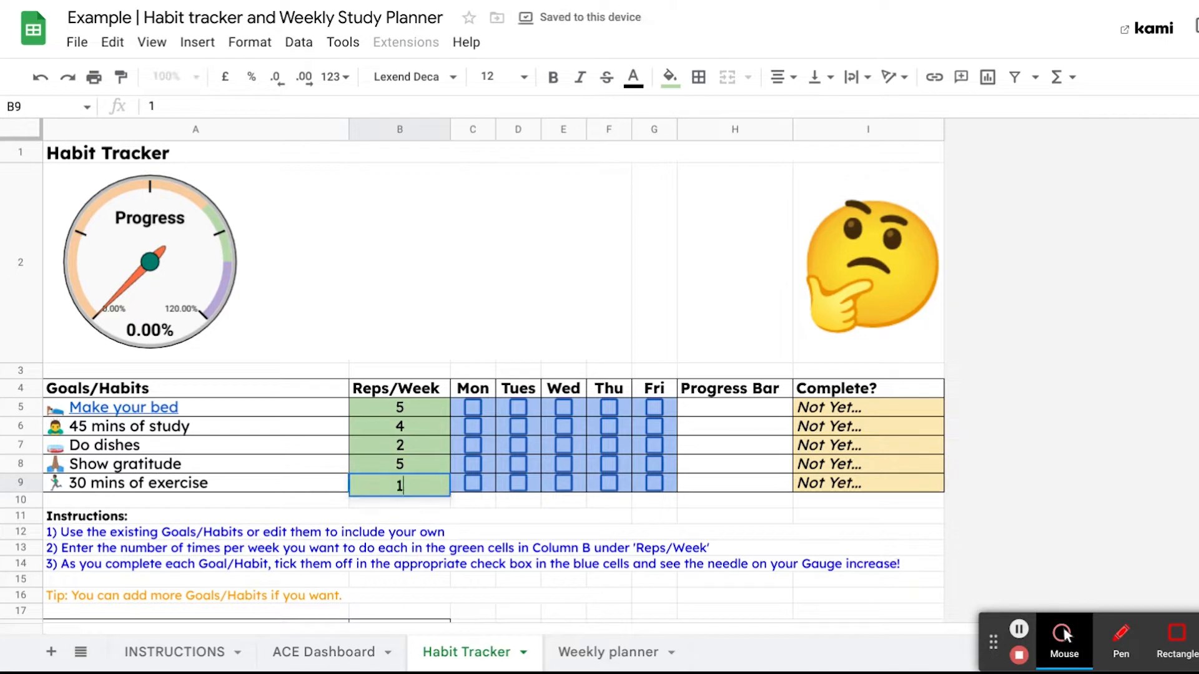
key(Return)
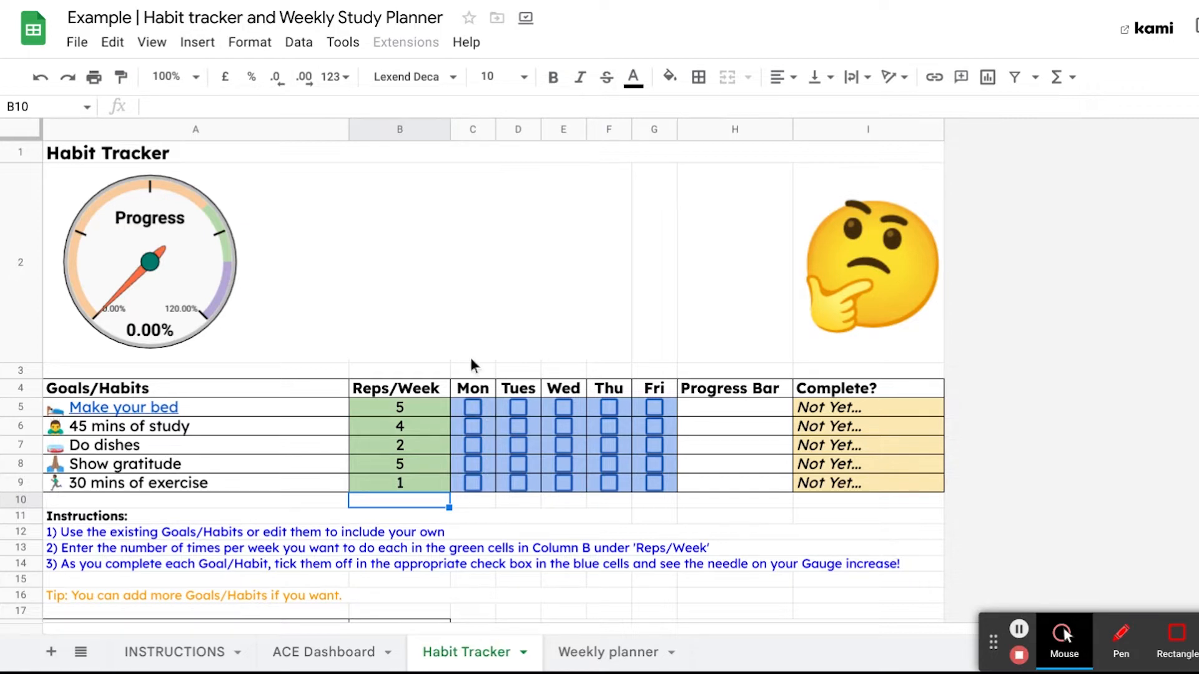
Step: Tick off Make your bed for Monday to Thursday, and 45 mins of study and Do dishes for Monday
click(475, 409)
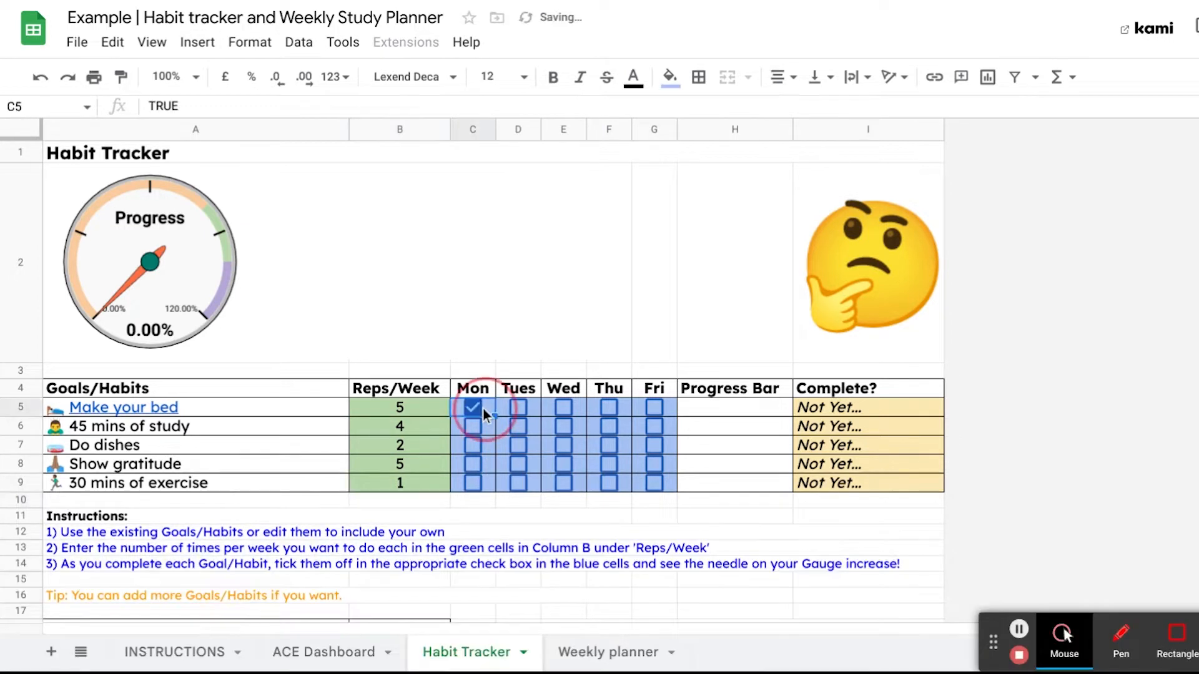
click(198, 42)
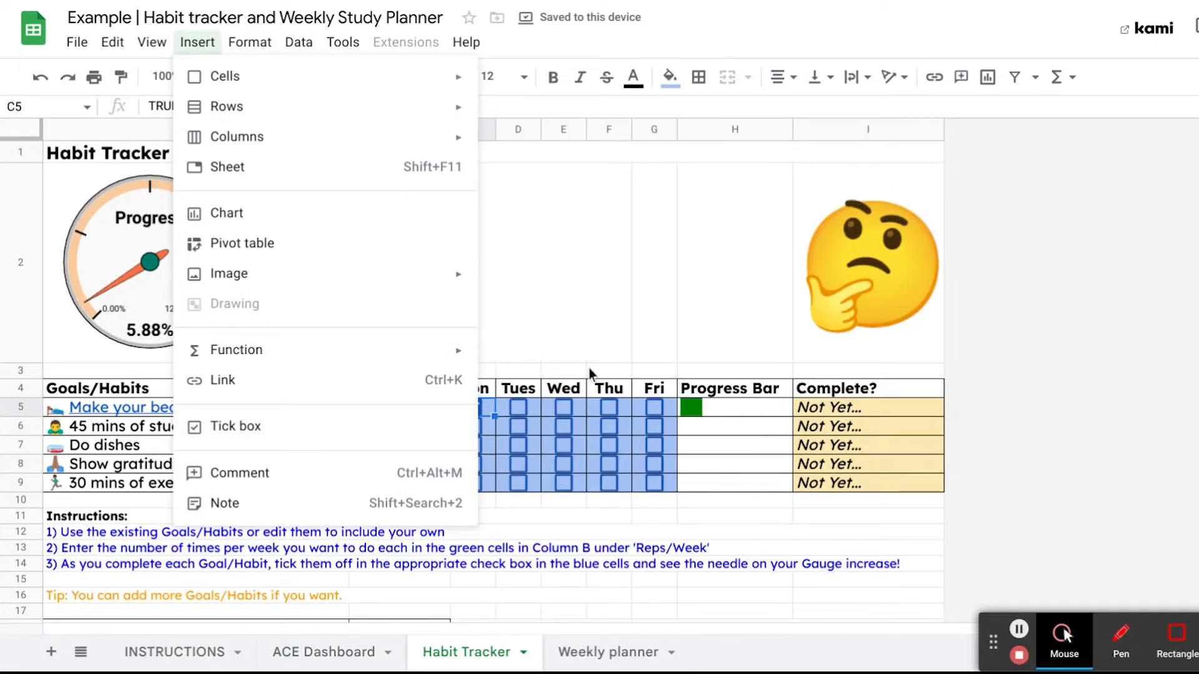
click(518, 408)
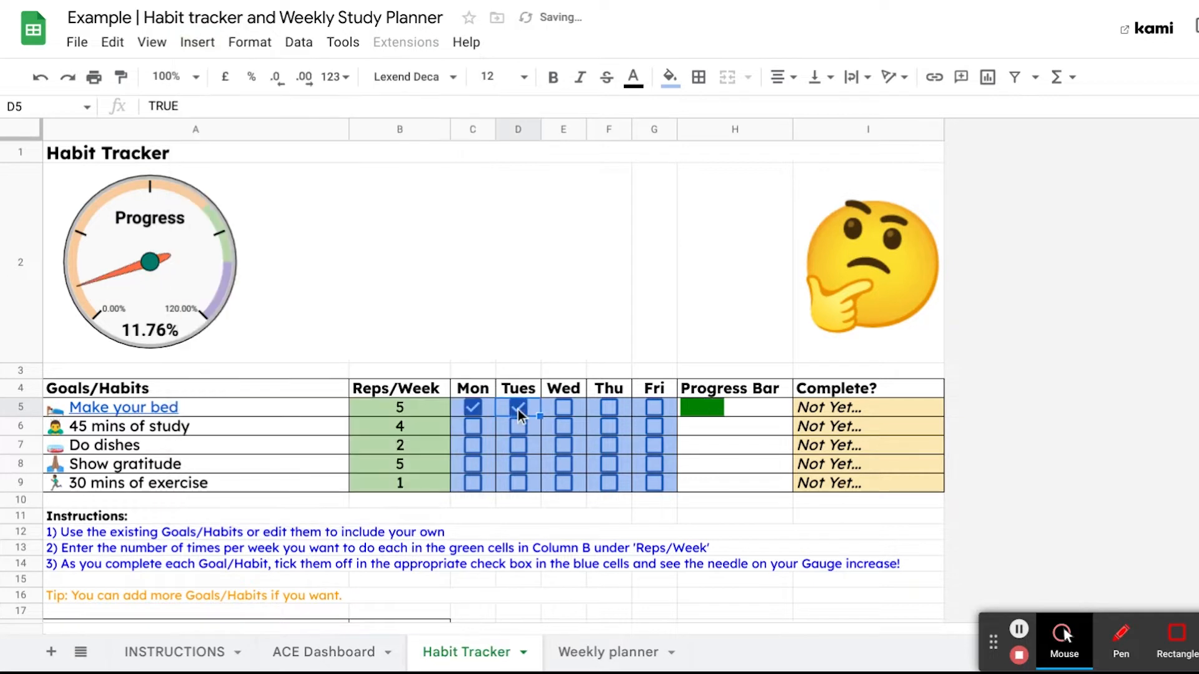
click(563, 409)
click(609, 409)
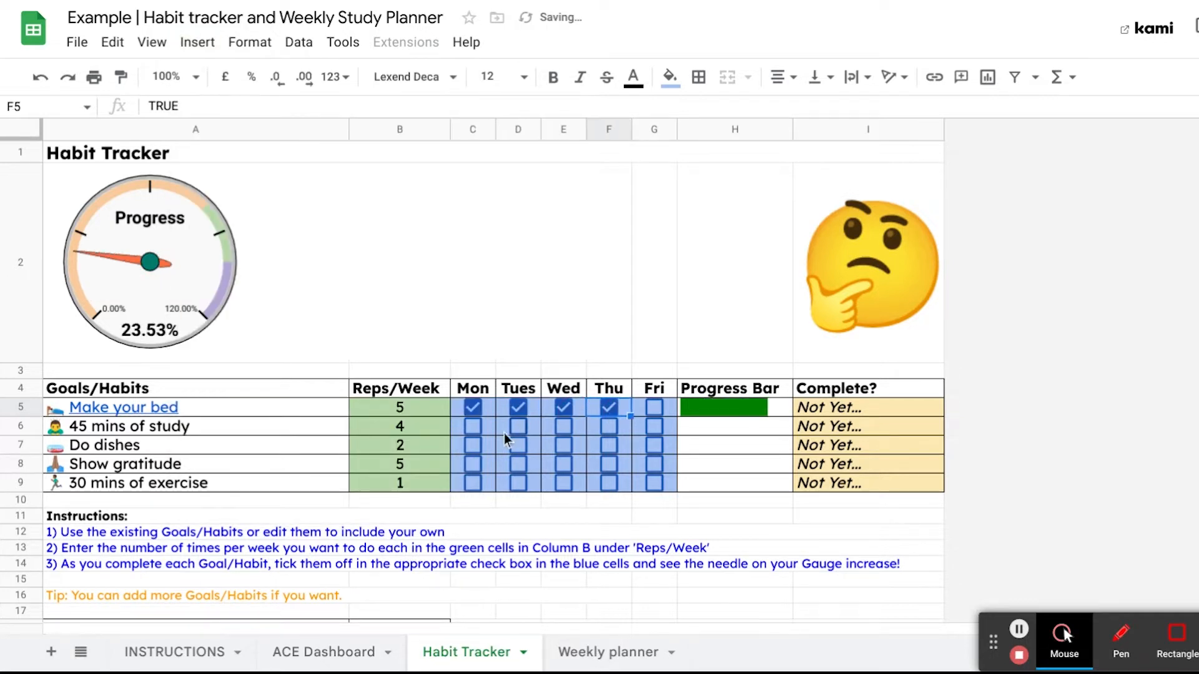
click(471, 428)
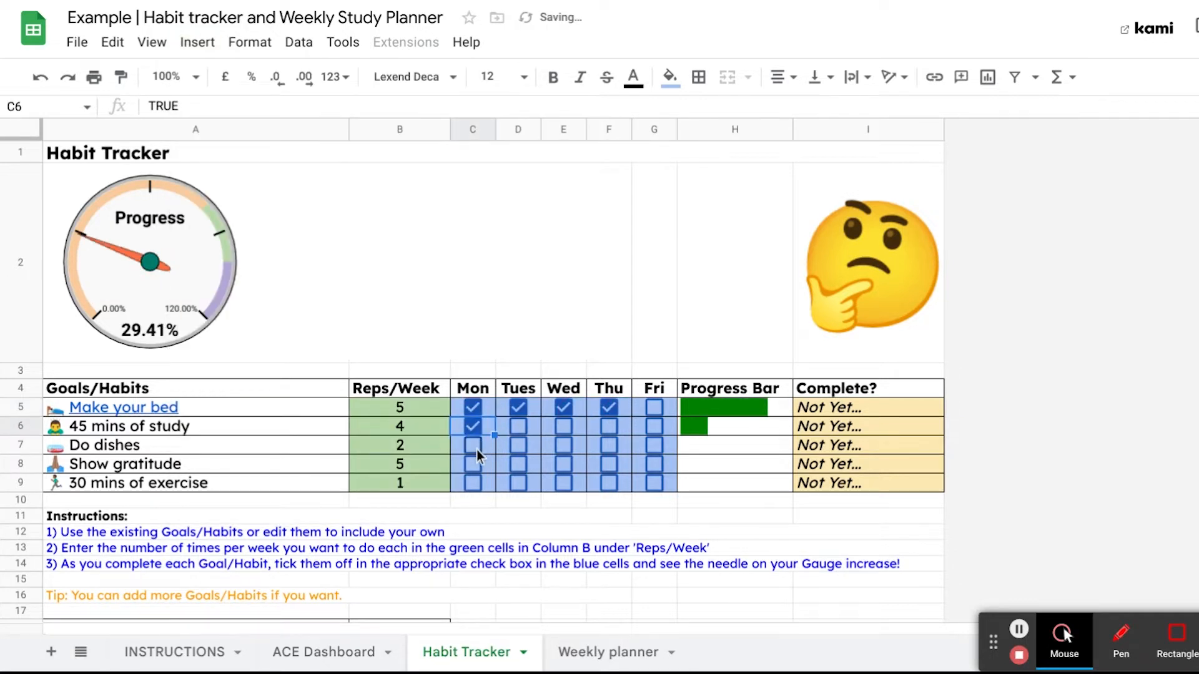
click(475, 449)
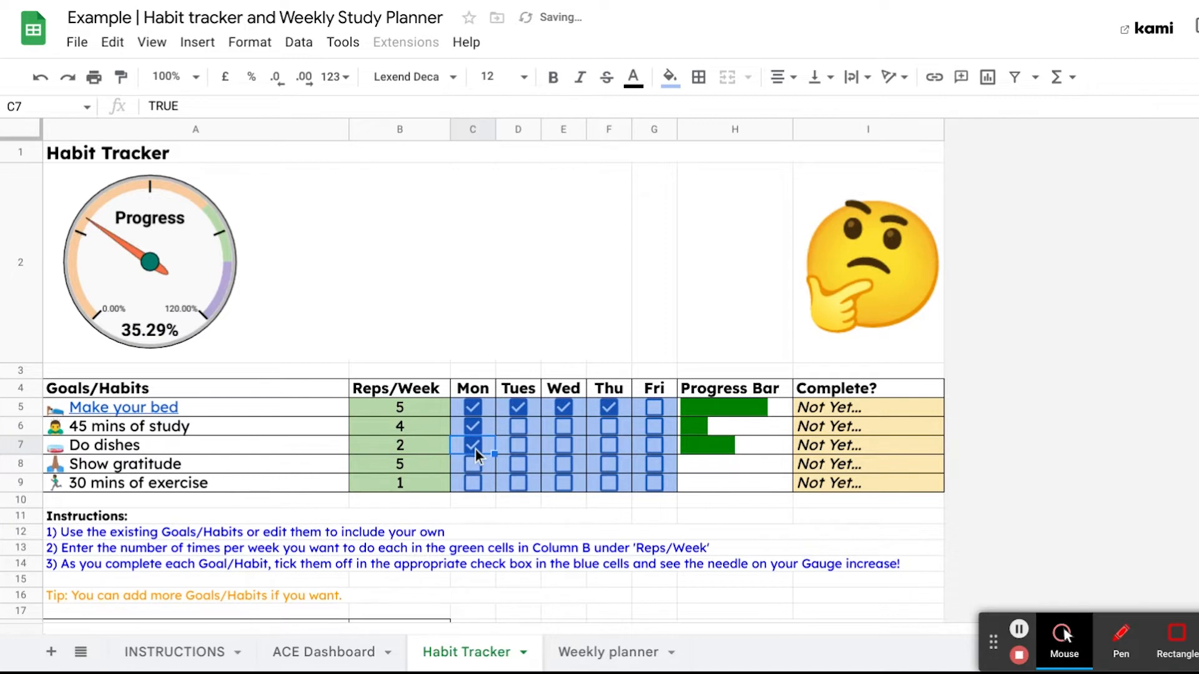
Step: Examine the Make your bed progress bar's SPARKLINE formula, temporarily circling its chart type, max and colour options and the Reps/Week cell
click(710, 412)
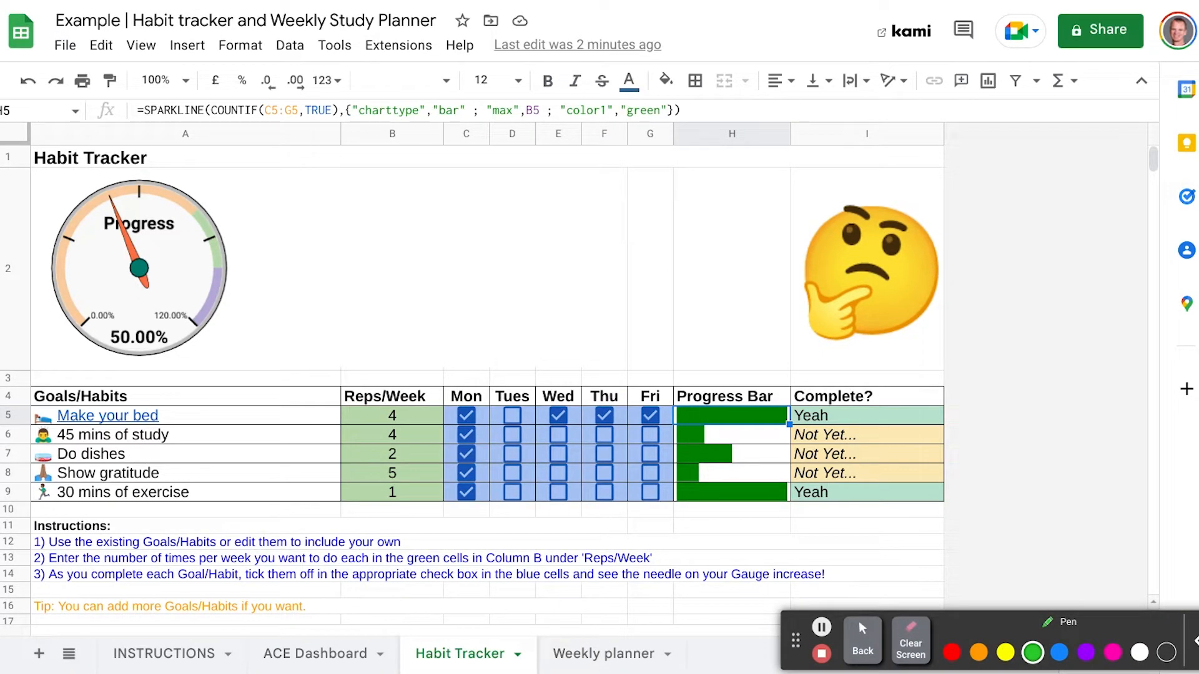
mouse_move(204, 98)
mouse_down()
mouse_move(152, 92)
mouse_move(210, 103)
mouse_up()
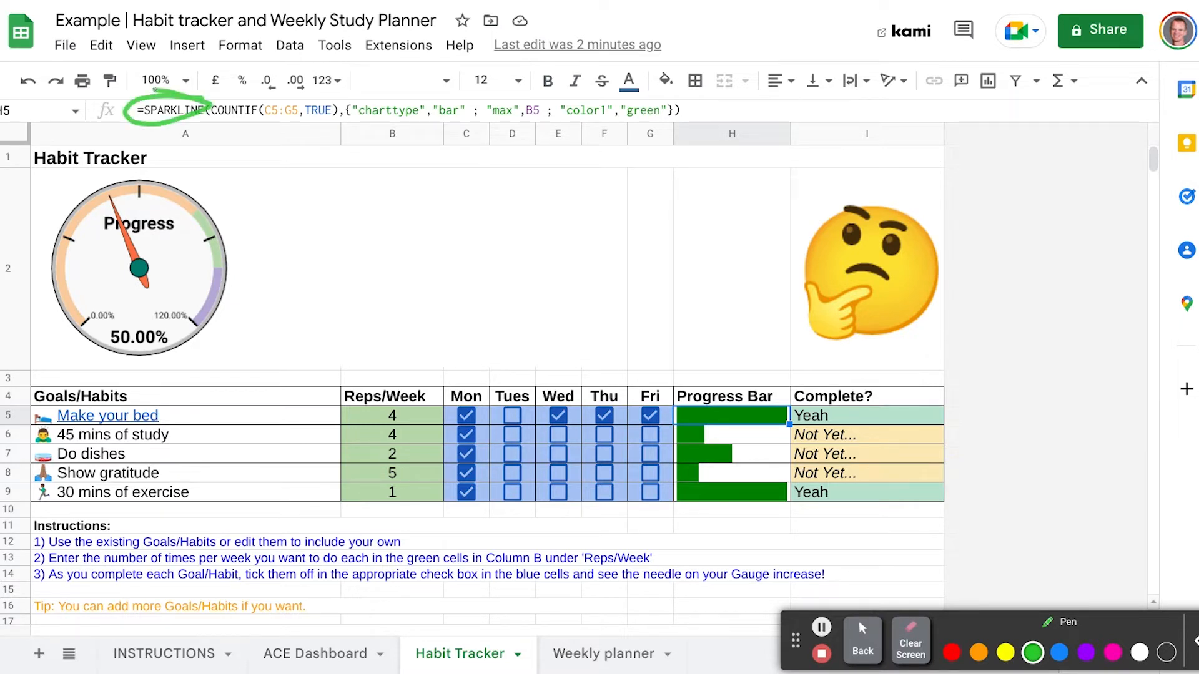
mouse_move(685, 96)
mouse_down()
mouse_move(345, 86)
mouse_move(552, 141)
mouse_move(718, 99)
mouse_move(595, 104)
mouse_up()
click(1086, 652)
mouse_move(417, 91)
mouse_down()
mouse_move(382, 100)
mouse_move(426, 94)
mouse_move(437, 116)
mouse_up()
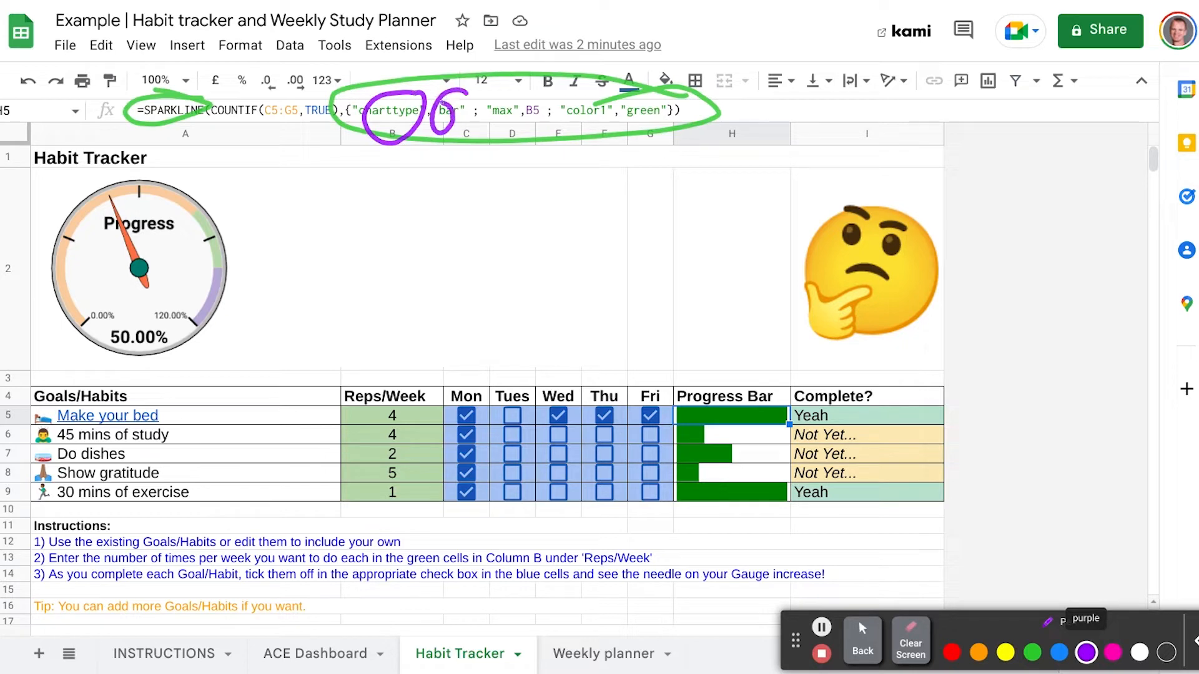
mouse_move(504, 91)
mouse_down()
mouse_move(488, 122)
mouse_move(501, 92)
mouse_move(523, 95)
mouse_move(513, 129)
mouse_move(553, 131)
mouse_move(511, 128)
mouse_up()
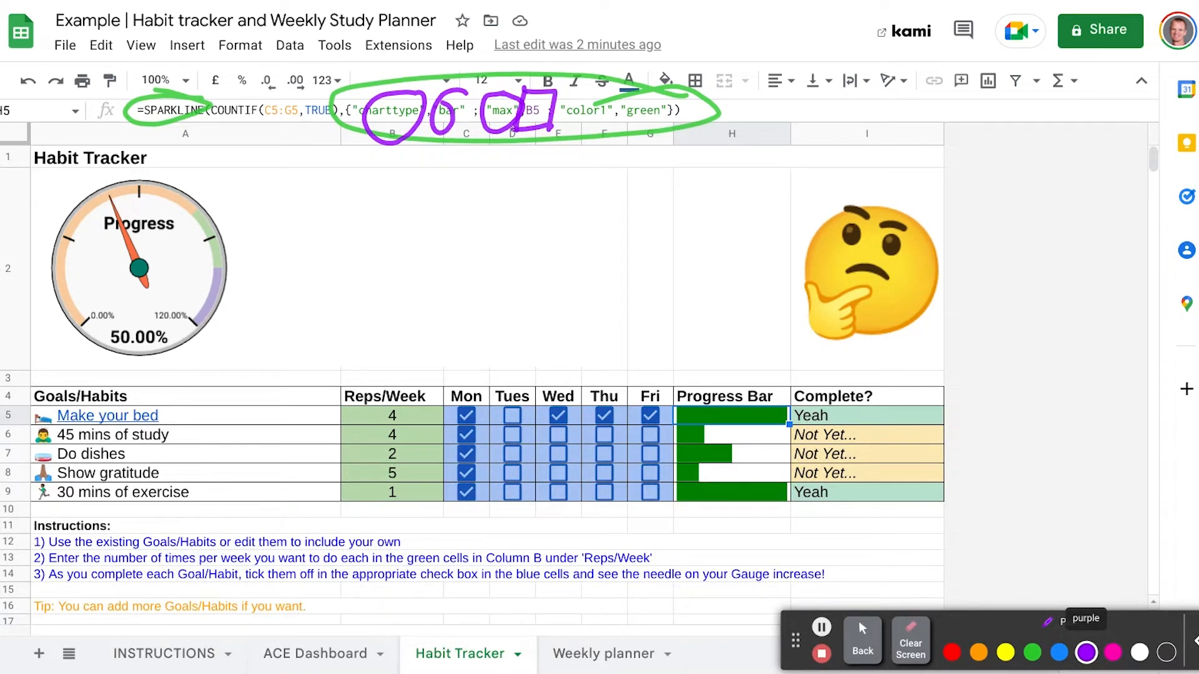
mouse_move(408, 410)
mouse_down()
mouse_move(340, 415)
mouse_move(430, 412)
mouse_move(381, 408)
mouse_up()
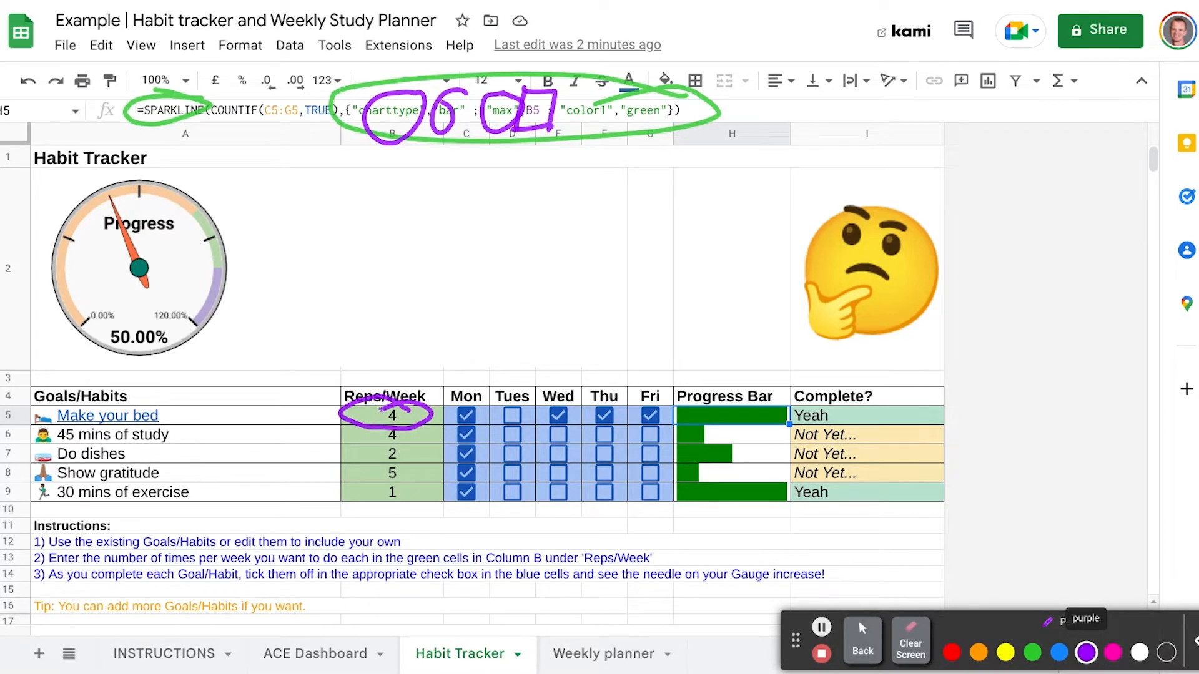
mouse_move(618, 98)
mouse_down()
mouse_move(585, 93)
mouse_move(683, 113)
mouse_move(657, 100)
mouse_up()
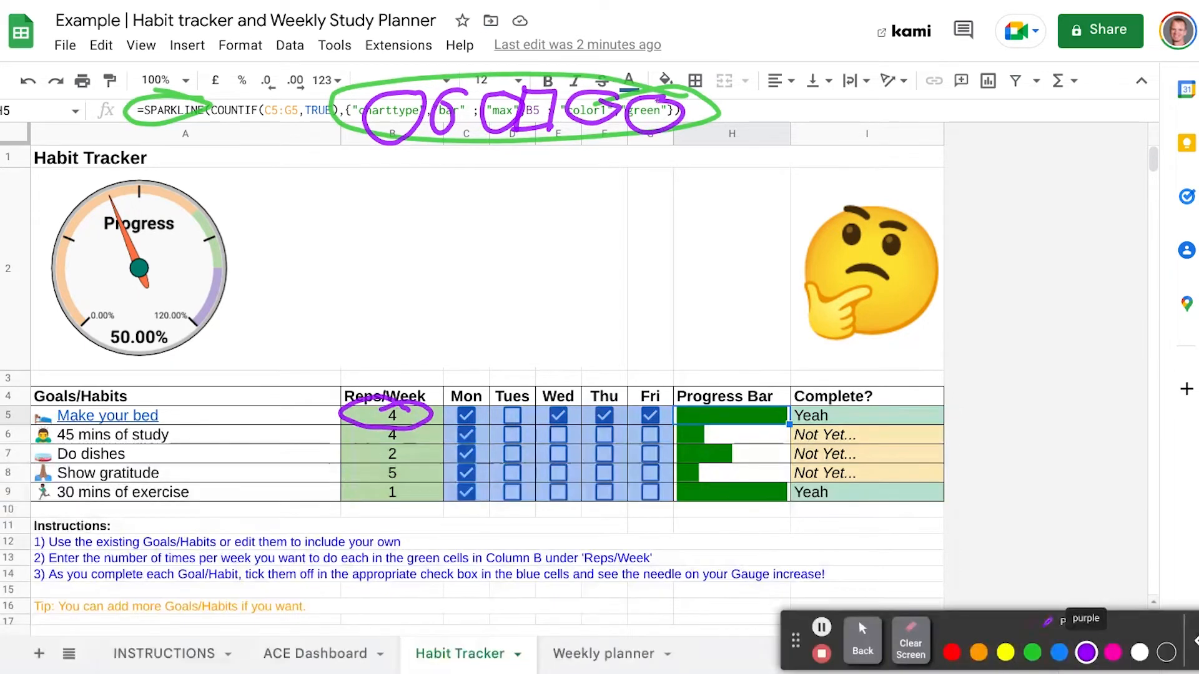
click(910, 648)
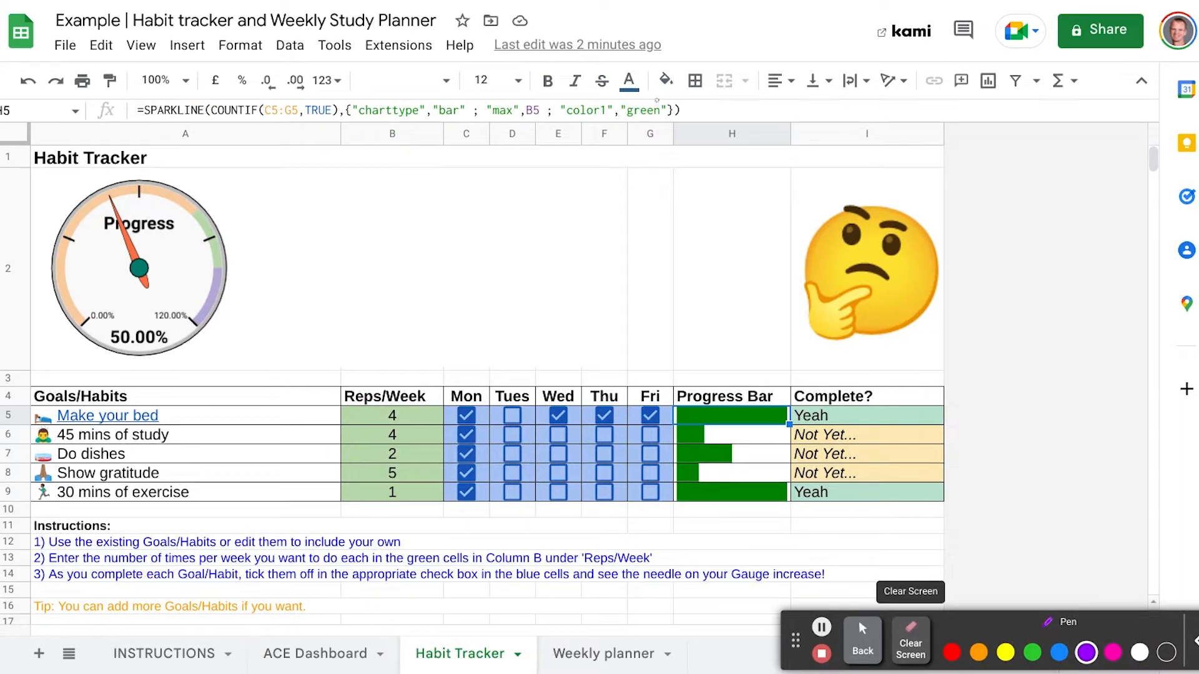
Step: Temporarily circle the Make your bed Reps/Week target, its weekday tick boxes, and COUNTIF(C5:G5,TRUE) with its TRUE criterion in the formula
mouse_move(396, 399)
mouse_down()
mouse_move(369, 417)
mouse_move(398, 403)
mouse_up()
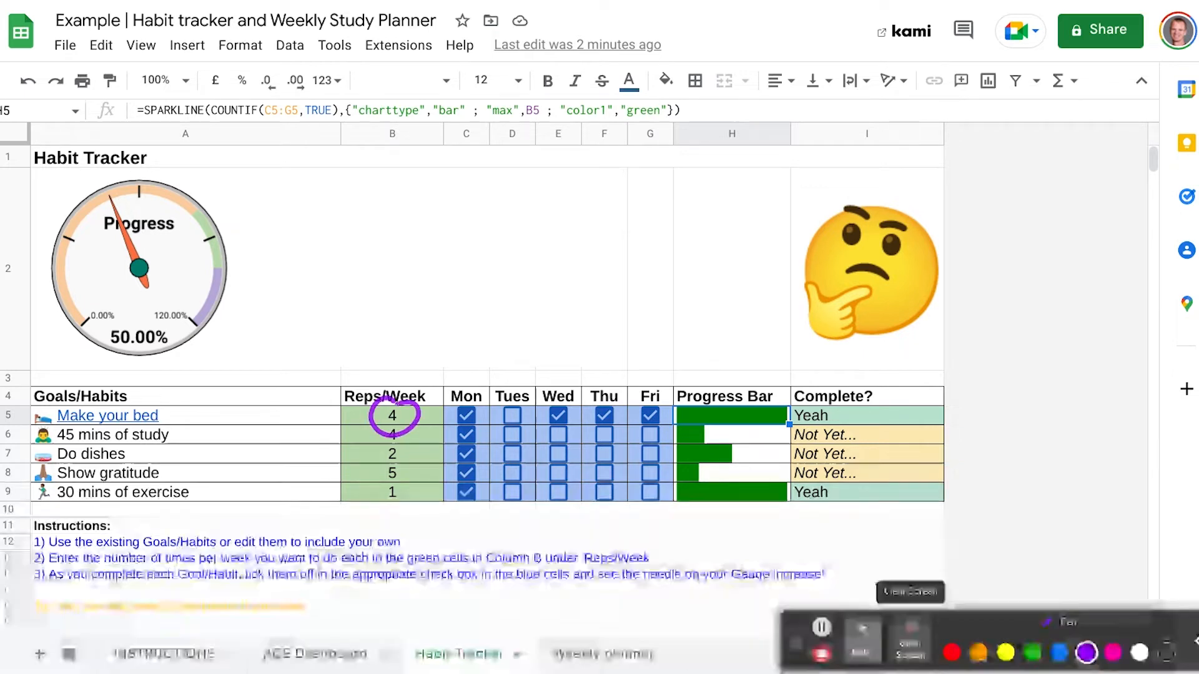
mouse_move(342, 100)
mouse_down()
mouse_move(229, 97)
mouse_move(207, 113)
mouse_move(222, 125)
mouse_move(339, 122)
mouse_move(343, 95)
mouse_move(319, 95)
mouse_up()
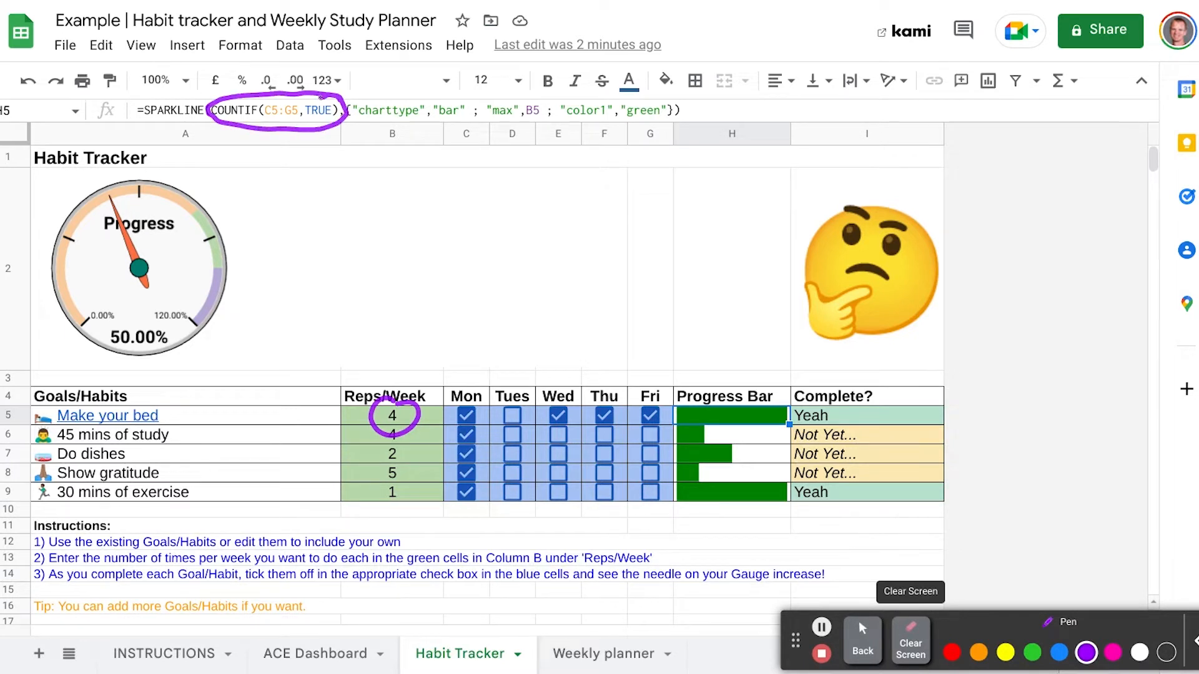
drag(478, 401, 454, 397)
mouse_move(508, 399)
mouse_down()
mouse_move(497, 424)
mouse_move(513, 399)
mouse_move(643, 401)
mouse_up()
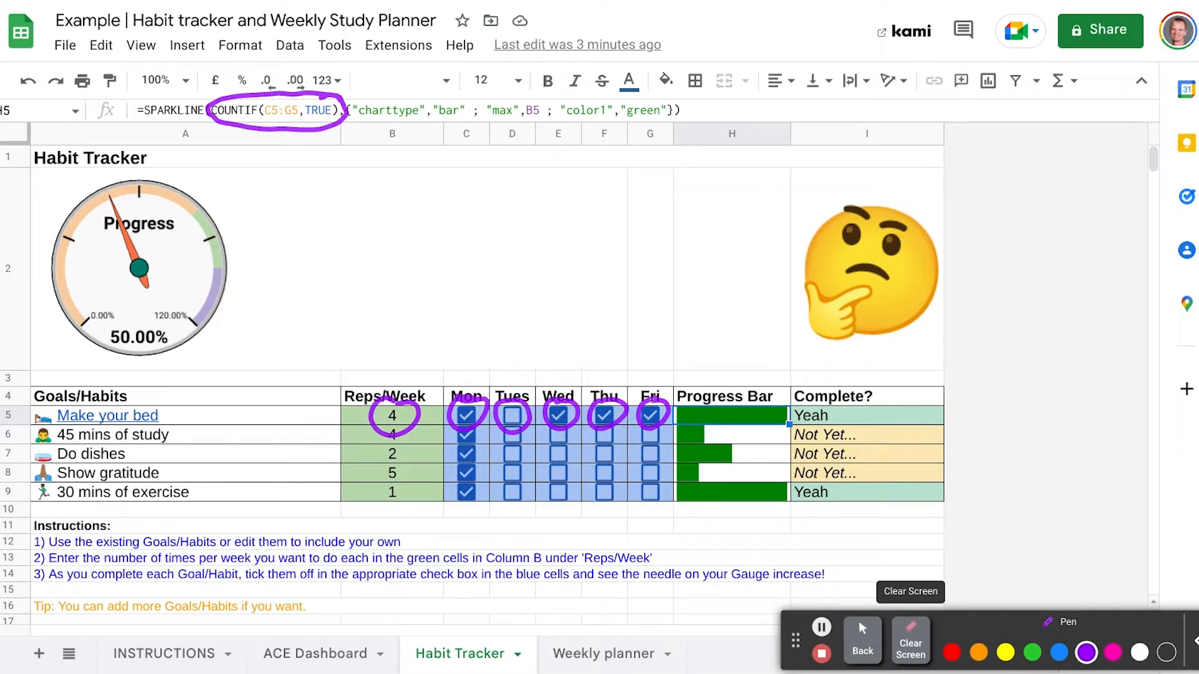
mouse_move(302, 141)
mouse_down()
mouse_move(306, 76)
mouse_move(353, 124)
mouse_move(284, 139)
mouse_up()
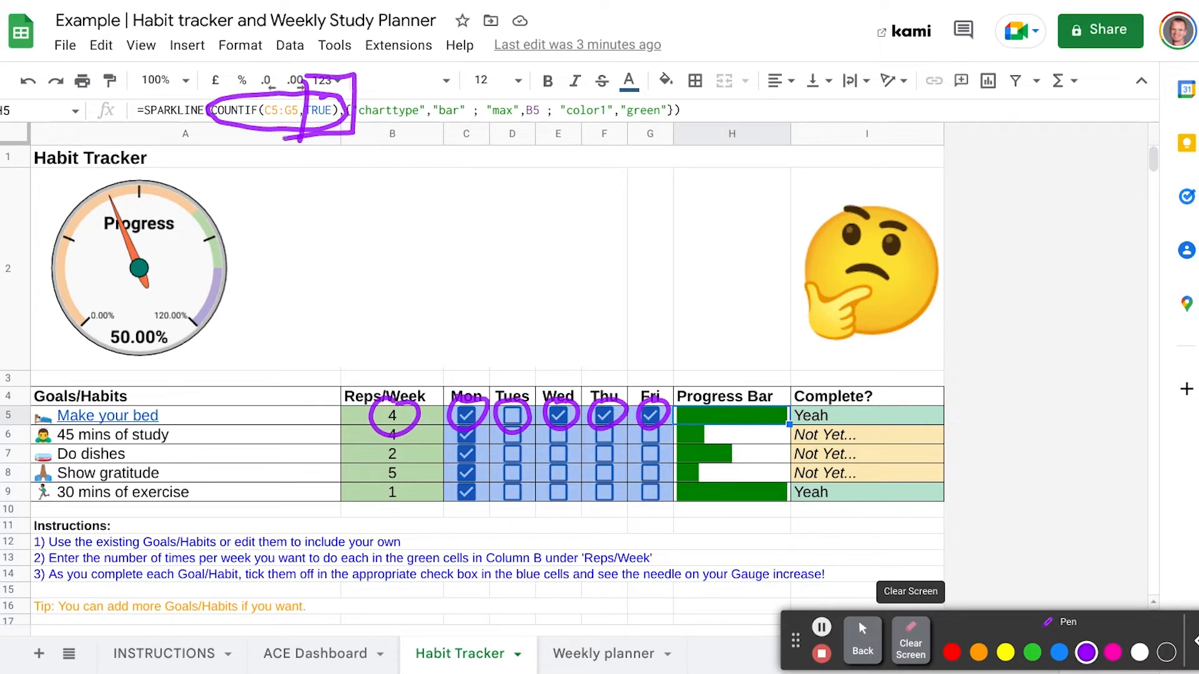
click(910, 643)
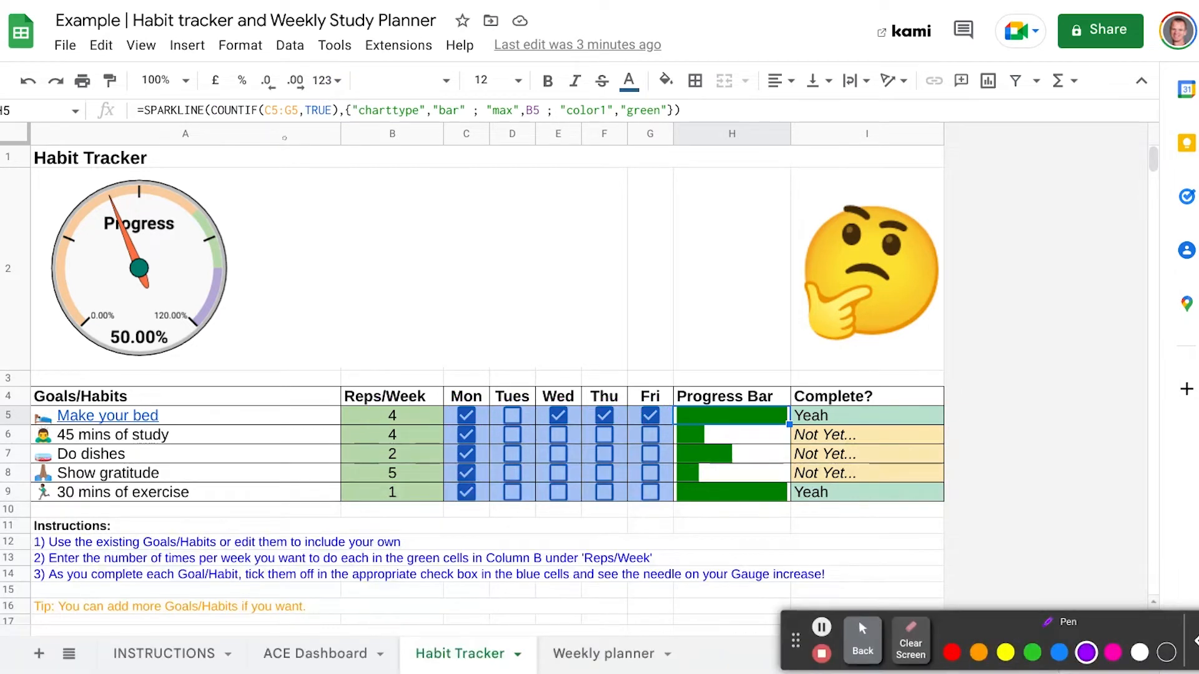
Step: Handwrite the fraction 4/4 with an equals sign in the blank area above the table, and mark the Make your bed Complete? cell
mouse_move(566, 212)
mouse_down()
mouse_move(545, 275)
mouse_move(628, 266)
mouse_up()
drag(596, 242, 590, 318)
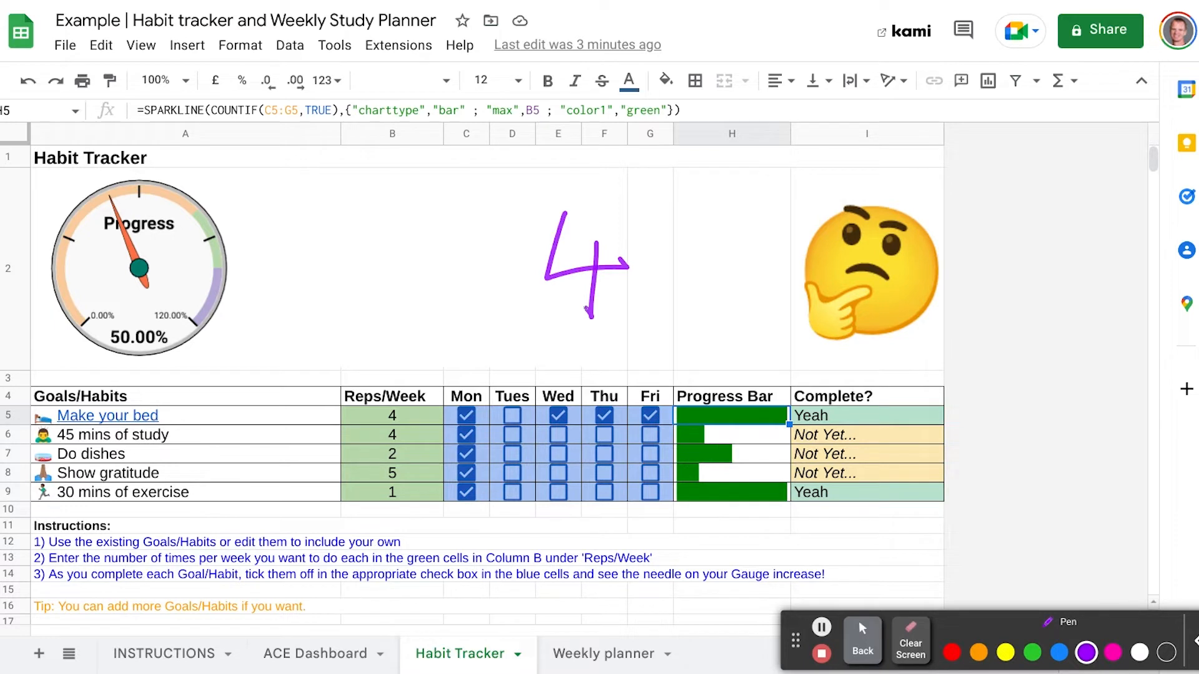
drag(493, 335, 660, 284)
drag(585, 330, 634, 360)
drag(615, 342, 600, 392)
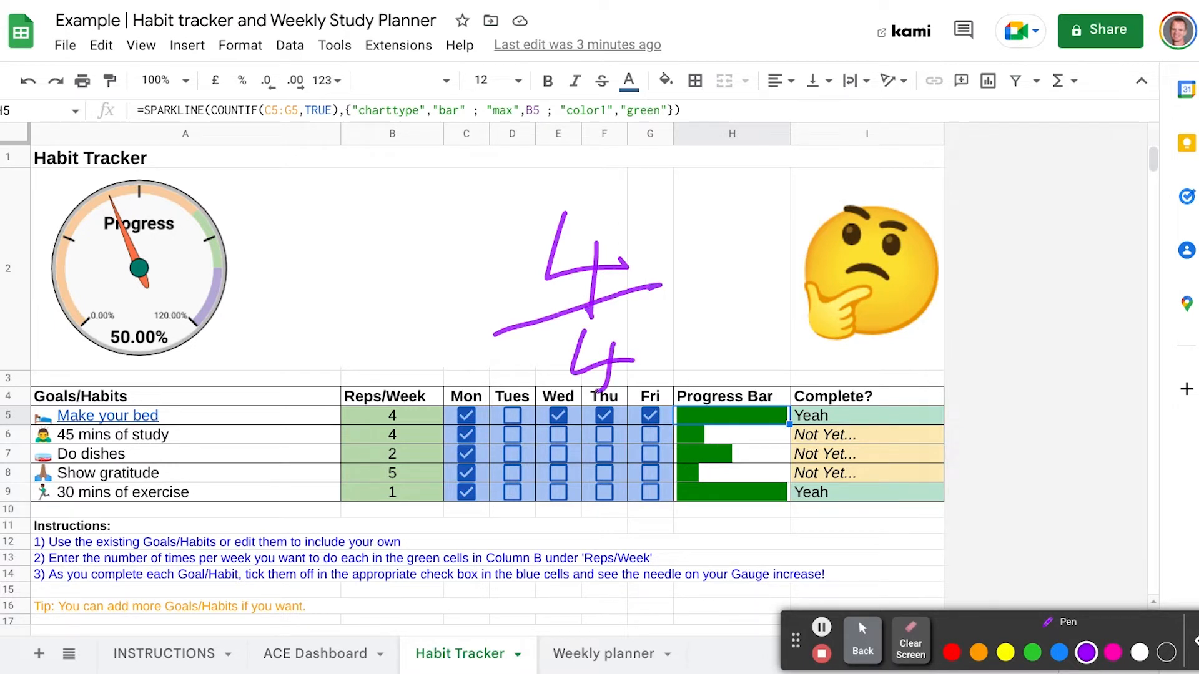
drag(647, 271, 707, 253)
drag(667, 310, 715, 287)
drag(719, 237, 706, 301)
mouse_move(746, 245)
mouse_down()
mouse_move(800, 262)
mouse_move(806, 300)
mouse_up()
mouse_move(796, 402)
mouse_down()
mouse_move(718, 384)
mouse_move(811, 406)
mouse_up()
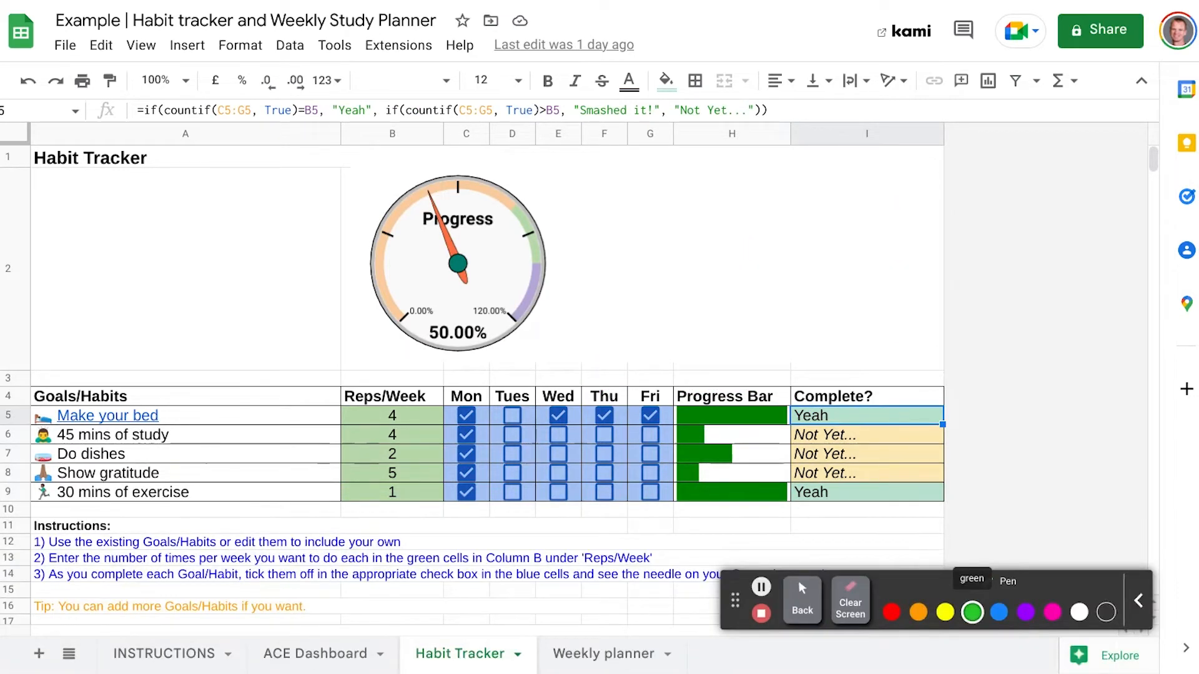
Step: Temporarily circle the Complete? column, the Make your bed result cell and its nested IF formula in green, and switch the pen to purple
mouse_move(948, 356)
mouse_down()
mouse_move(808, 357)
mouse_move(915, 328)
mouse_move(852, 342)
mouse_up()
mouse_move(934, 405)
mouse_down()
mouse_move(791, 419)
mouse_move(938, 409)
mouse_up()
mouse_move(812, 101)
mouse_down()
mouse_move(687, 73)
mouse_move(178, 61)
mouse_move(203, 149)
mouse_move(698, 158)
mouse_move(811, 88)
mouse_move(756, 84)
mouse_up()
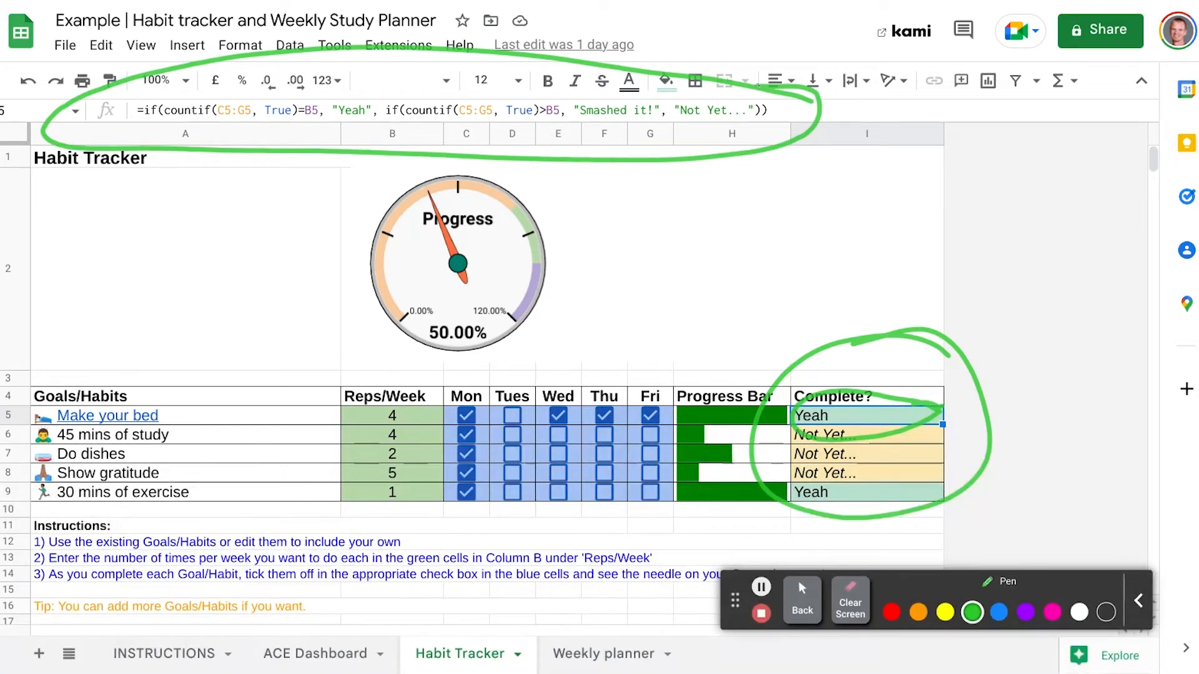
click(851, 603)
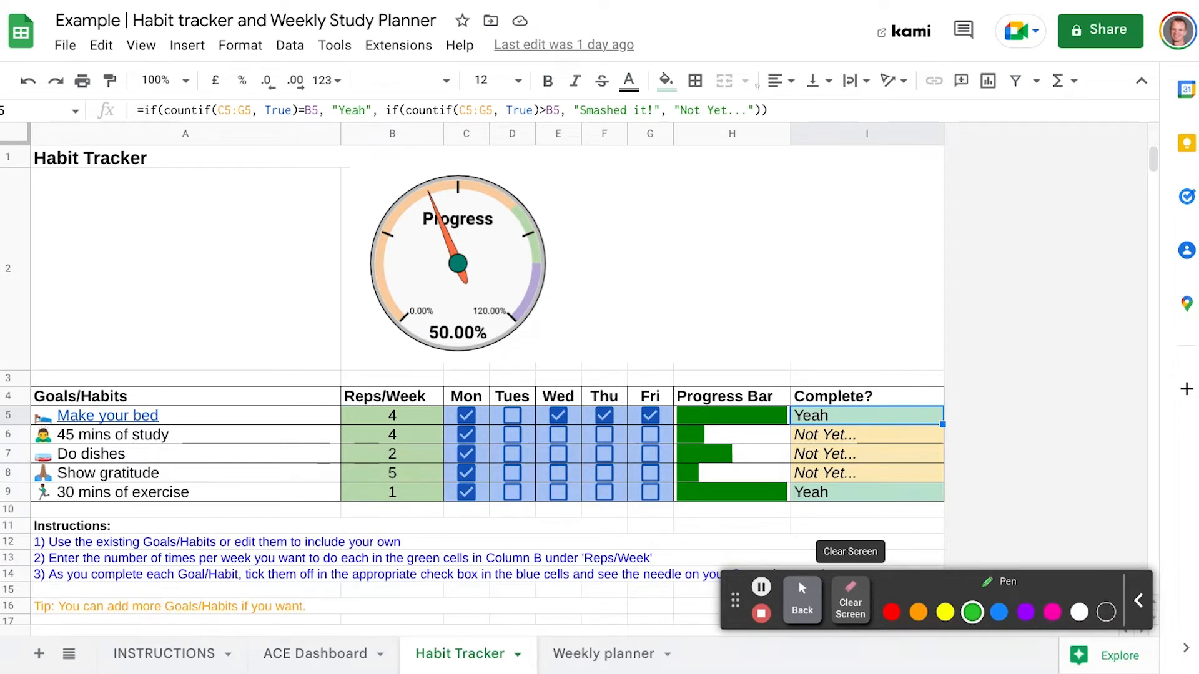
click(1025, 612)
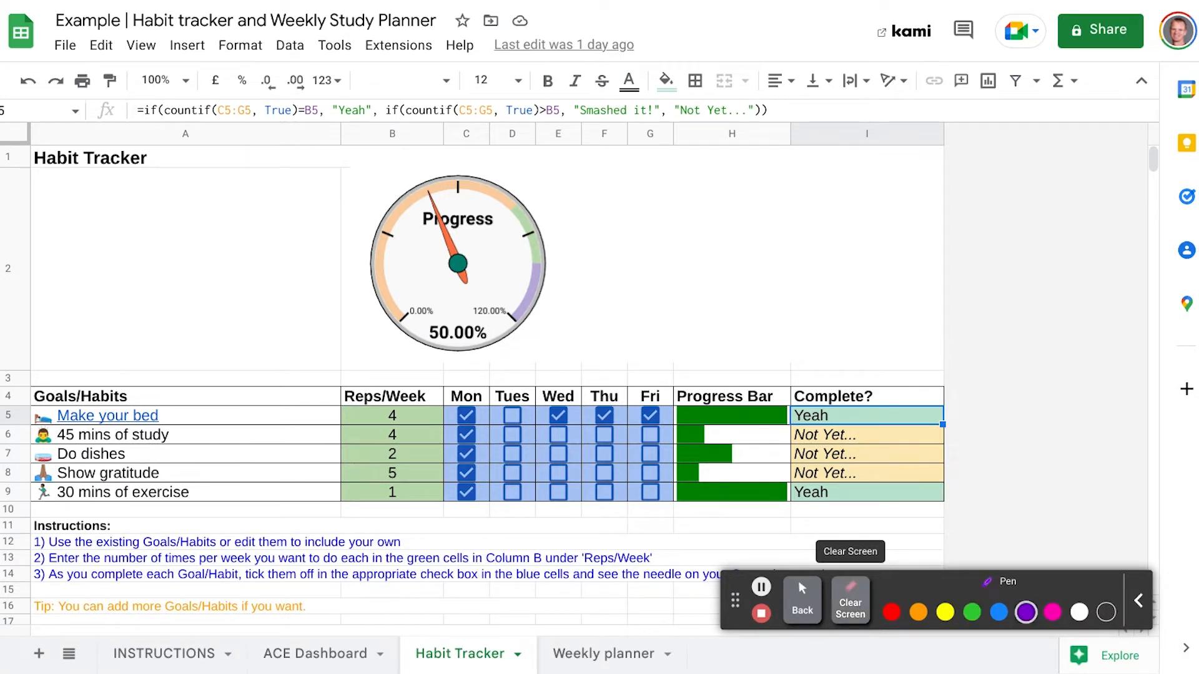
Step: Temporarily circle the formula's COUNTIF test, its C5:G5, =B5 and >B5 parts, and the matching Make your bed tick boxes and Reps/Week target in purple
mouse_move(315, 105)
mouse_down()
mouse_move(305, 95)
mouse_move(170, 116)
mouse_move(267, 133)
mouse_move(336, 98)
mouse_move(293, 88)
mouse_up()
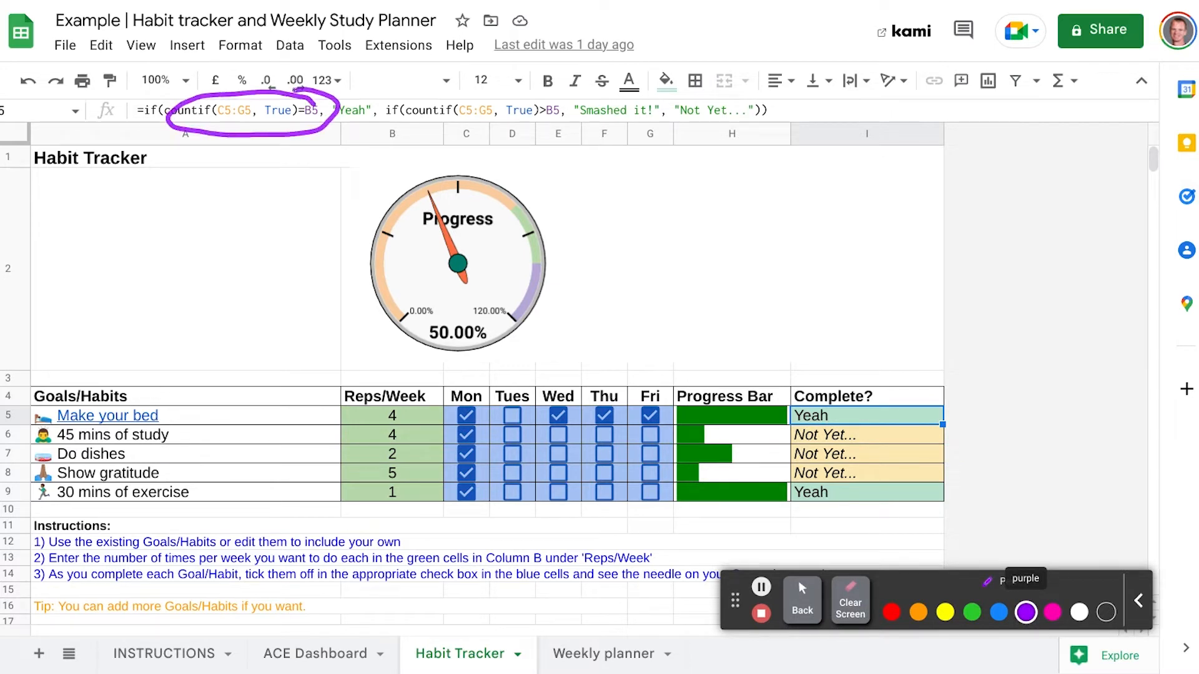
mouse_move(211, 115)
mouse_down()
mouse_move(265, 119)
mouse_move(218, 91)
mouse_move(201, 125)
mouse_up()
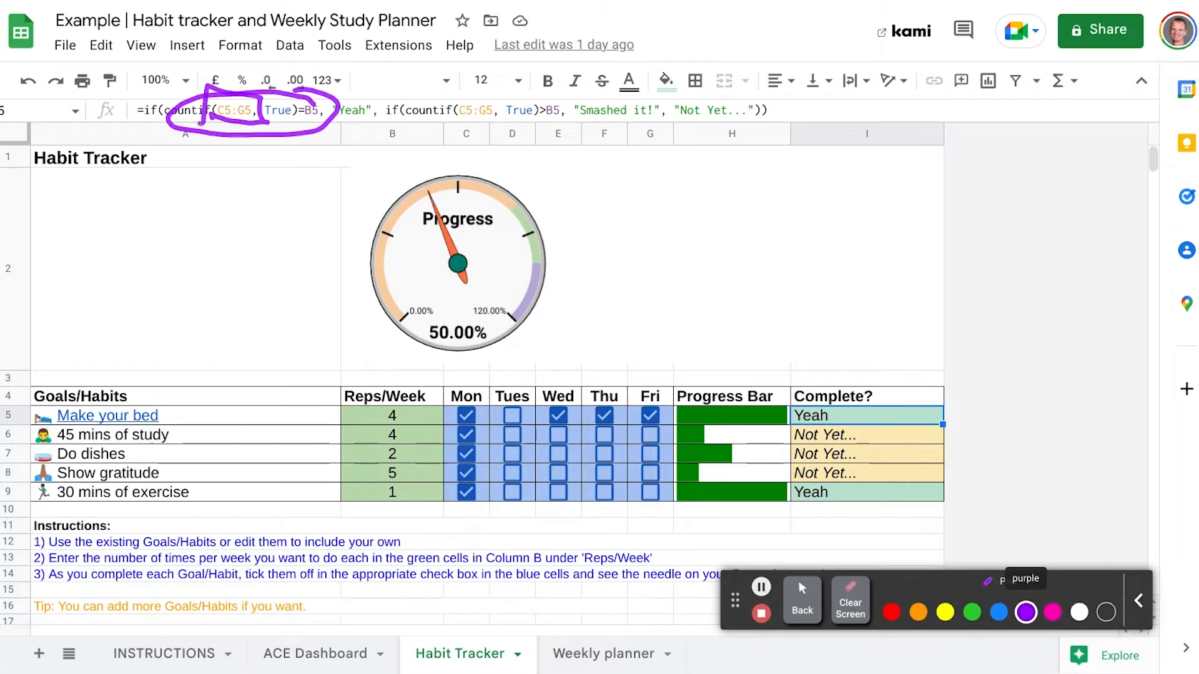
mouse_move(663, 406)
mouse_down()
mouse_move(442, 406)
mouse_move(671, 442)
mouse_move(663, 407)
mouse_up()
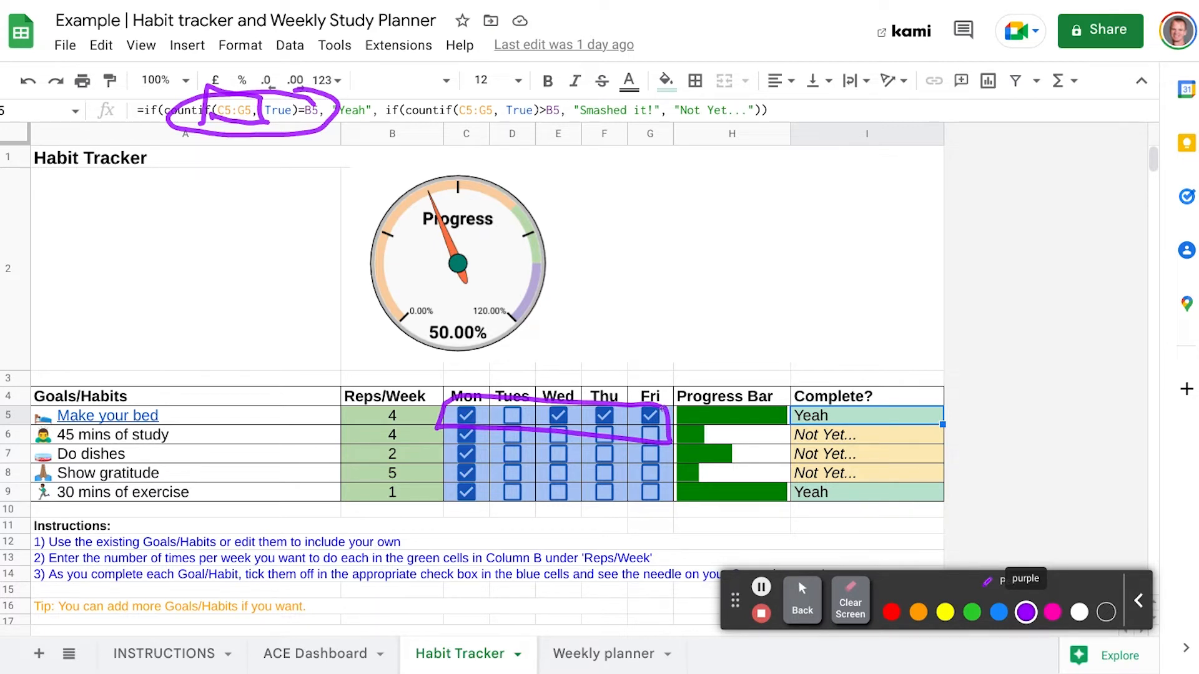
mouse_move(348, 398)
mouse_down()
mouse_move(337, 440)
mouse_move(445, 429)
mouse_move(359, 429)
mouse_up()
mouse_move(298, 102)
mouse_down()
mouse_move(326, 108)
mouse_move(309, 130)
mouse_up()
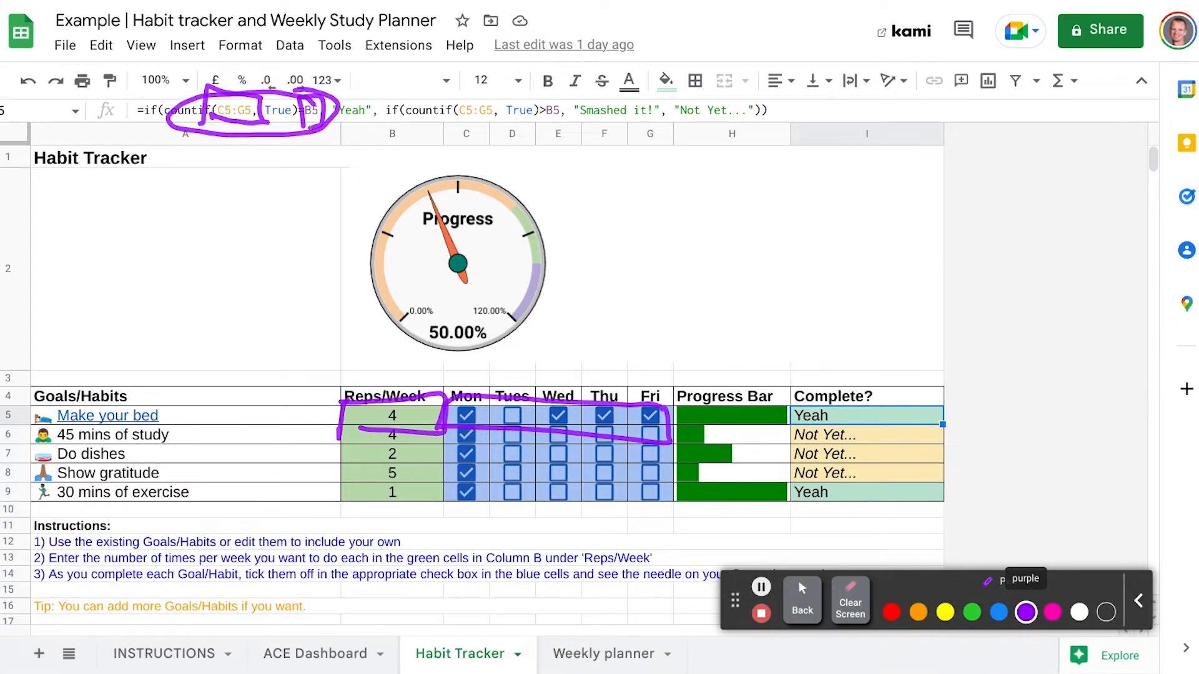
mouse_move(537, 93)
mouse_down()
mouse_move(529, 133)
mouse_move(543, 131)
mouse_up()
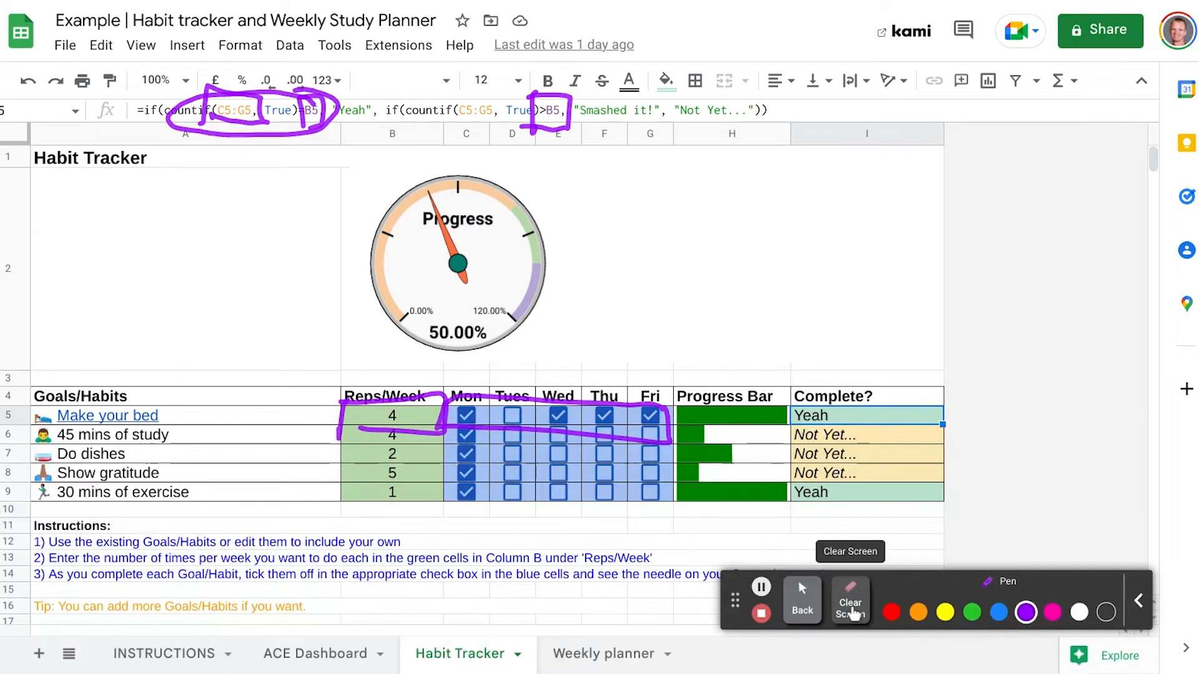
click(849, 608)
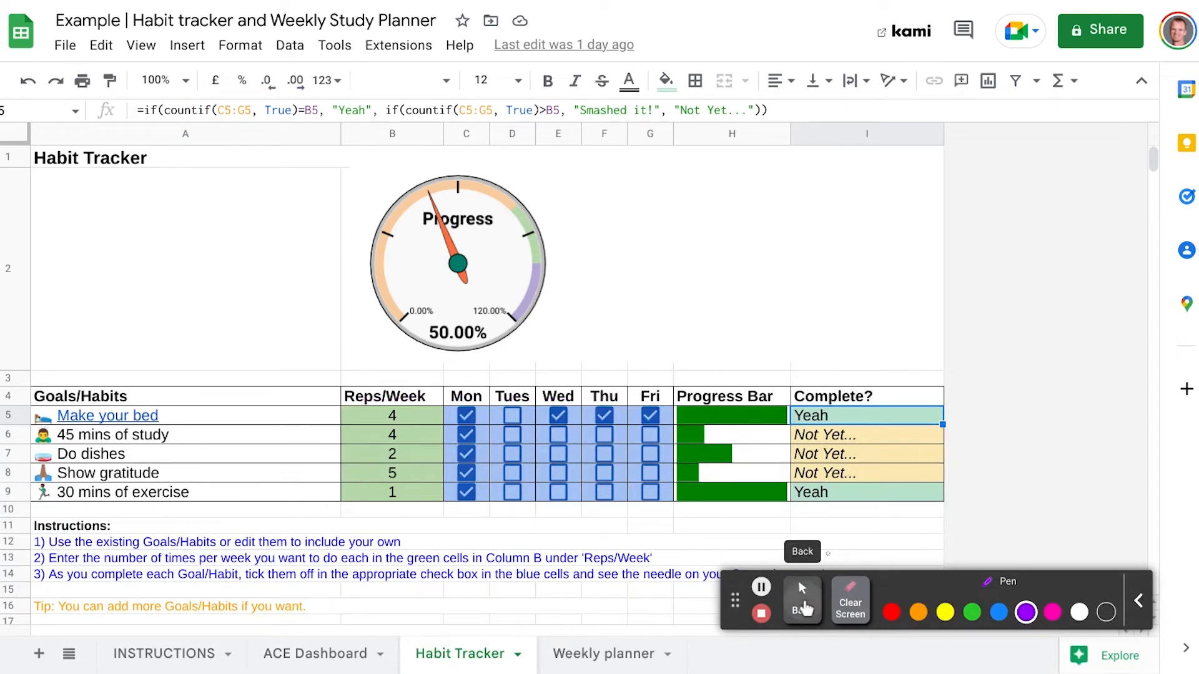
click(802, 602)
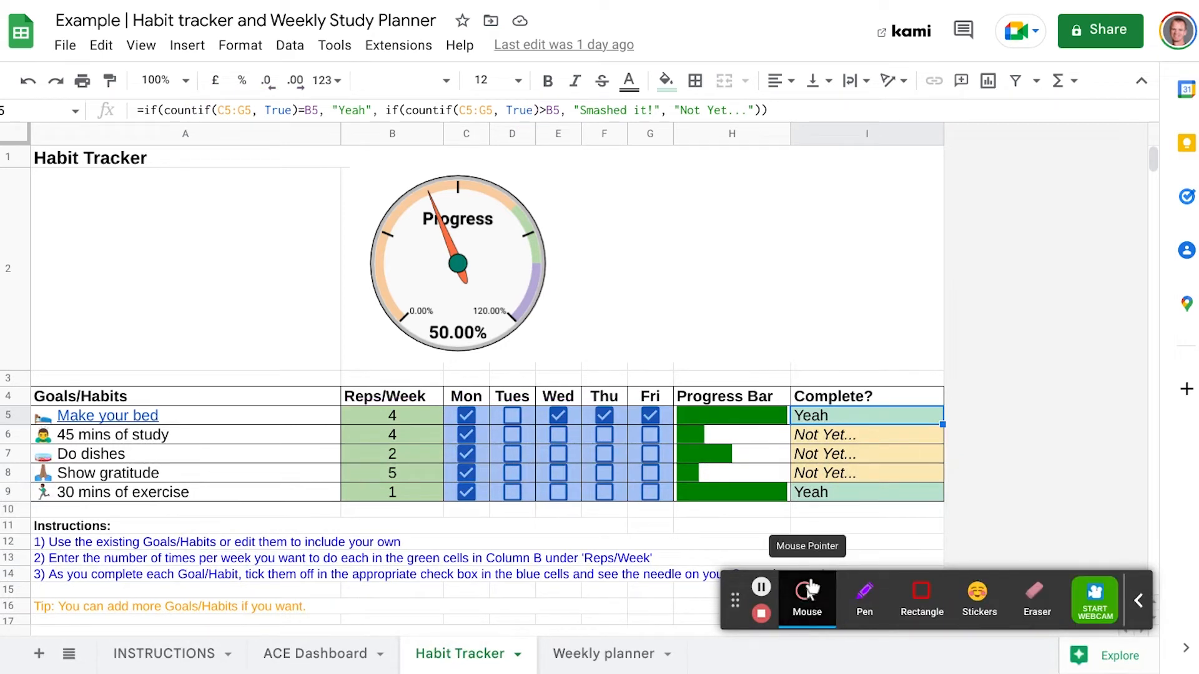
Step: Tick Tuesday for Make your bed and bring up the formula in its Complete? cell
click(510, 415)
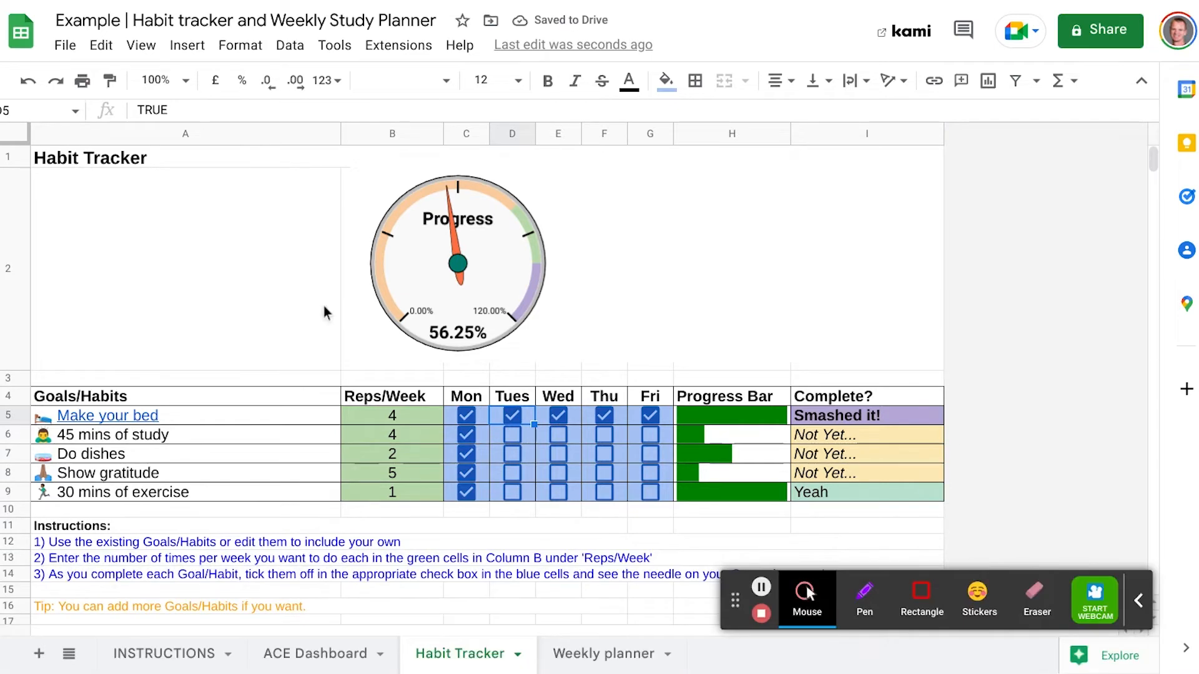
click(822, 417)
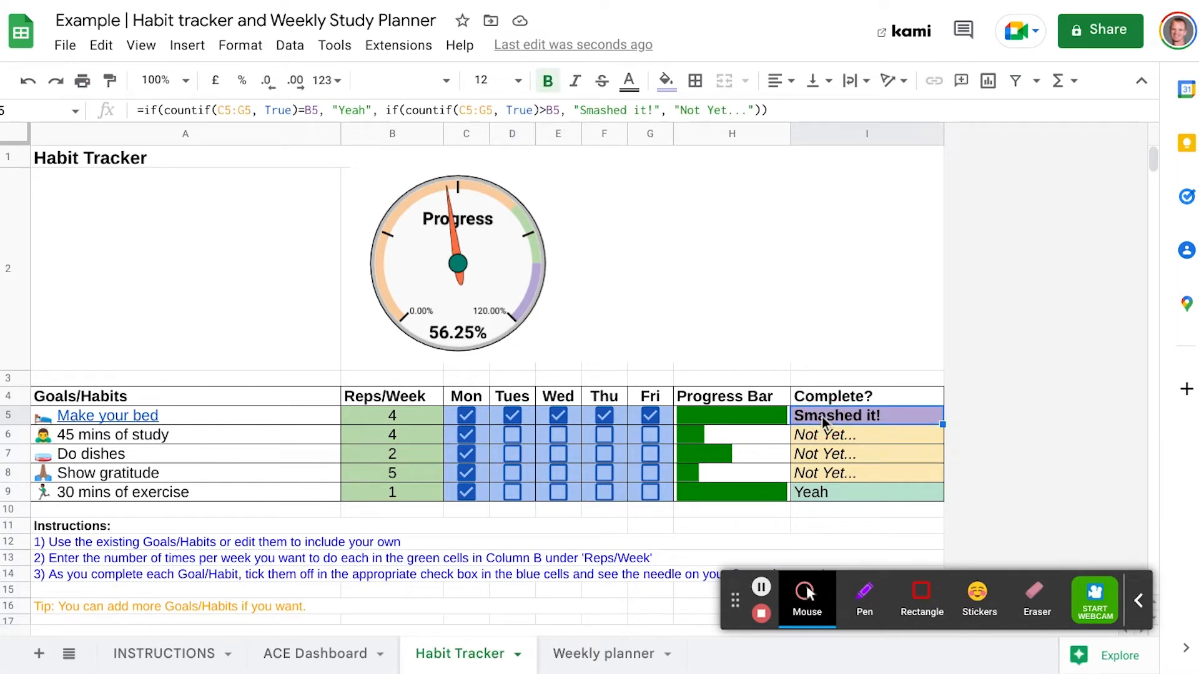
Step: Temporarily circle =B5, >B5 and the "Not Yet..." result in the Make your bed Complete? formula in purple
click(865, 600)
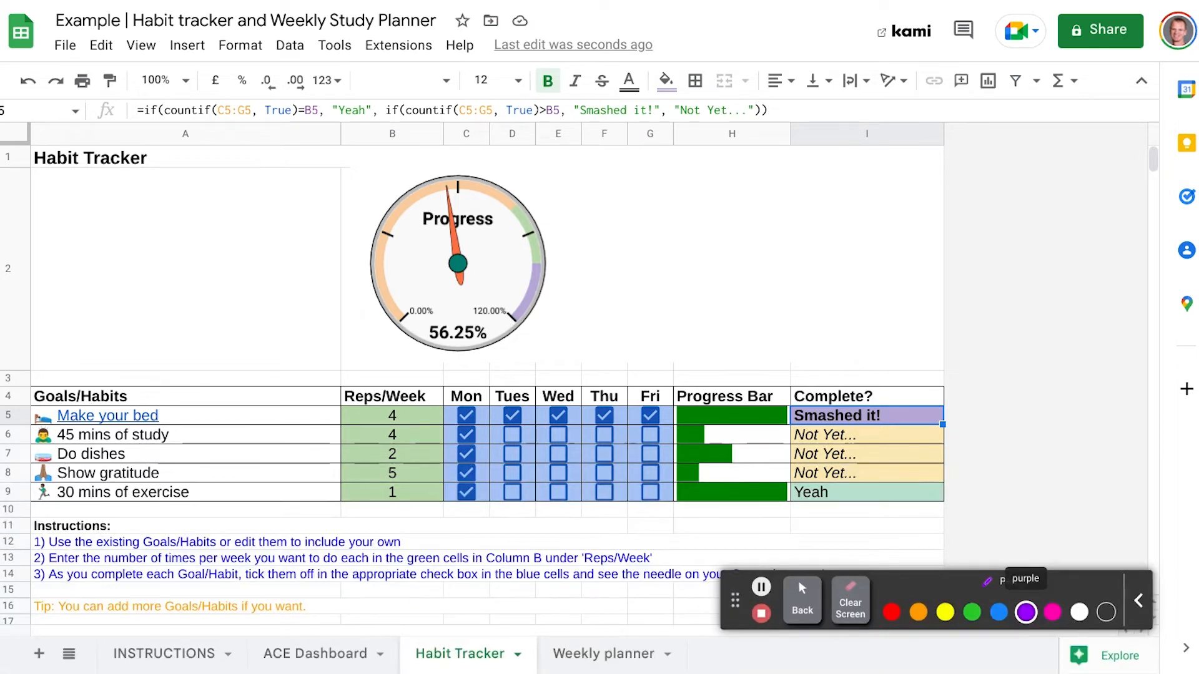
drag(306, 88, 299, 91)
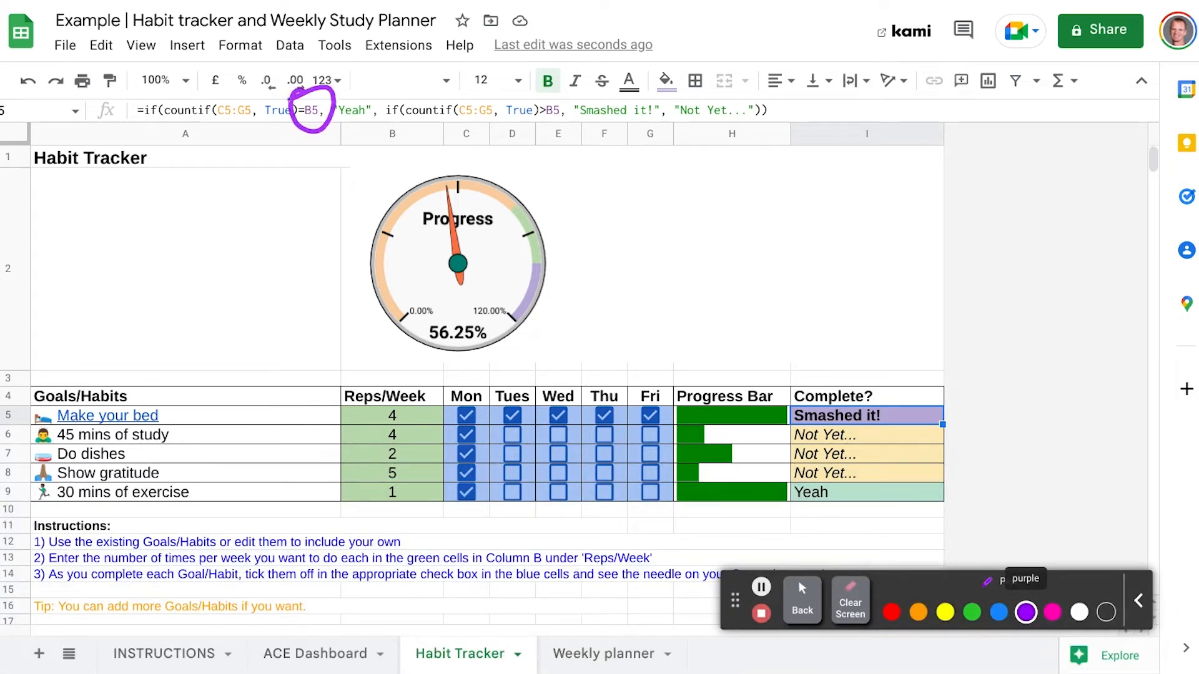
drag(553, 89, 529, 88)
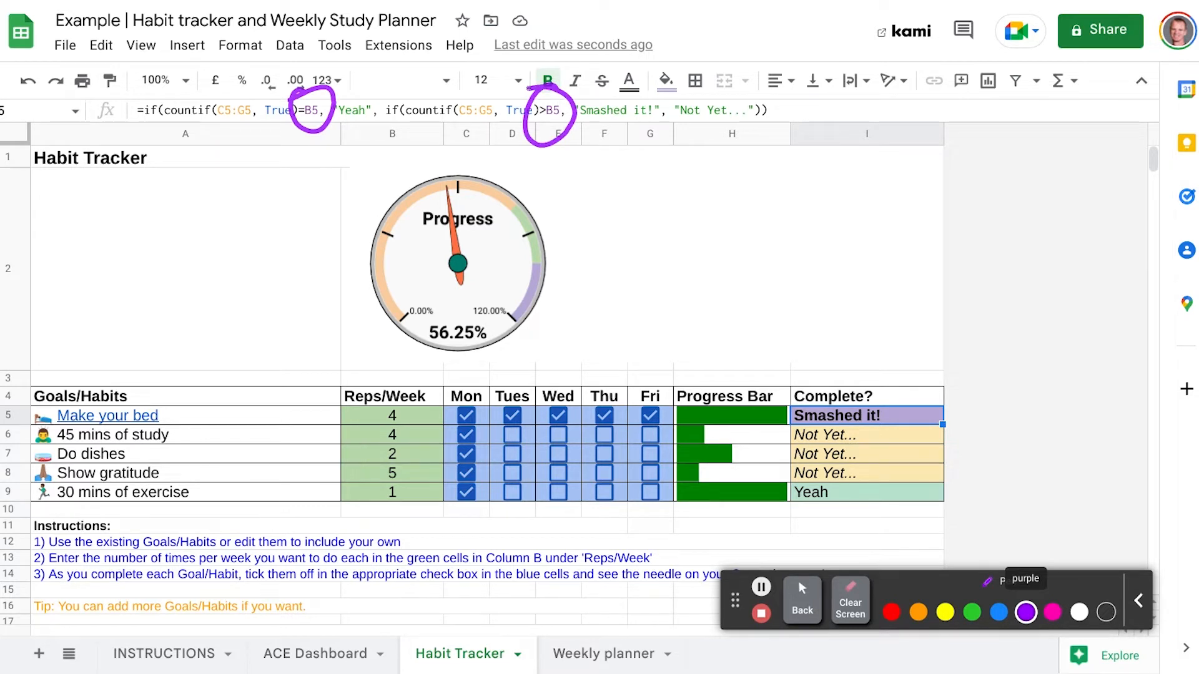
mouse_move(774, 100)
mouse_down()
mouse_move(671, 134)
mouse_move(705, 94)
mouse_up()
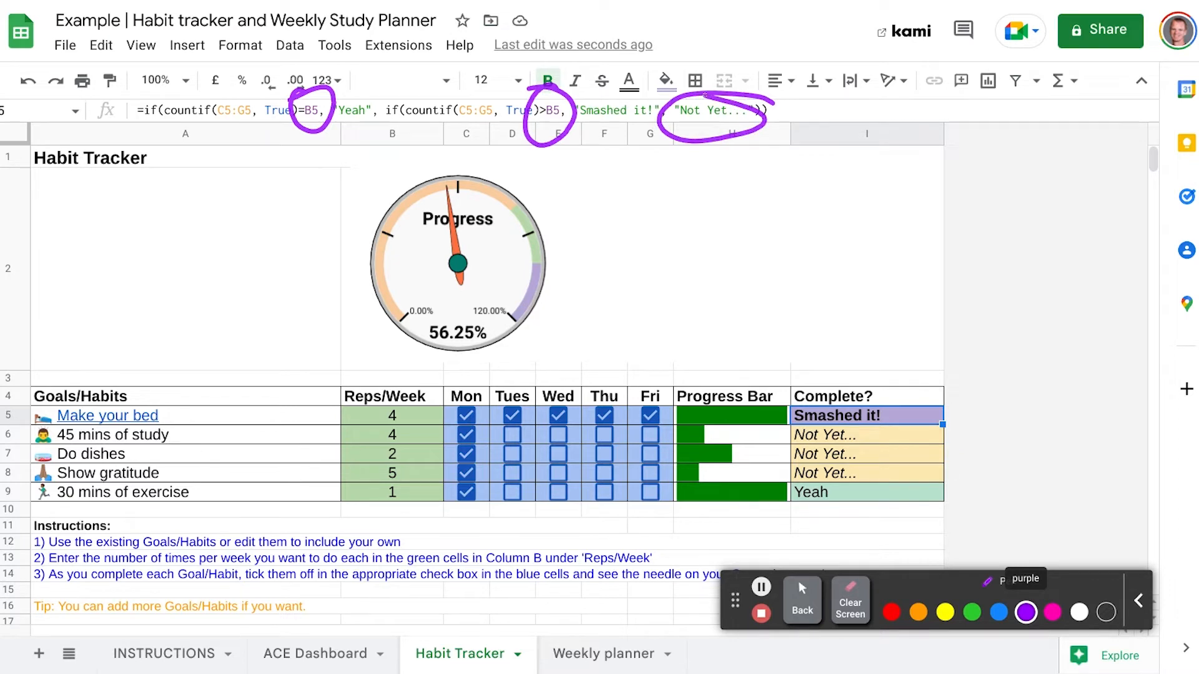
click(850, 600)
click(803, 600)
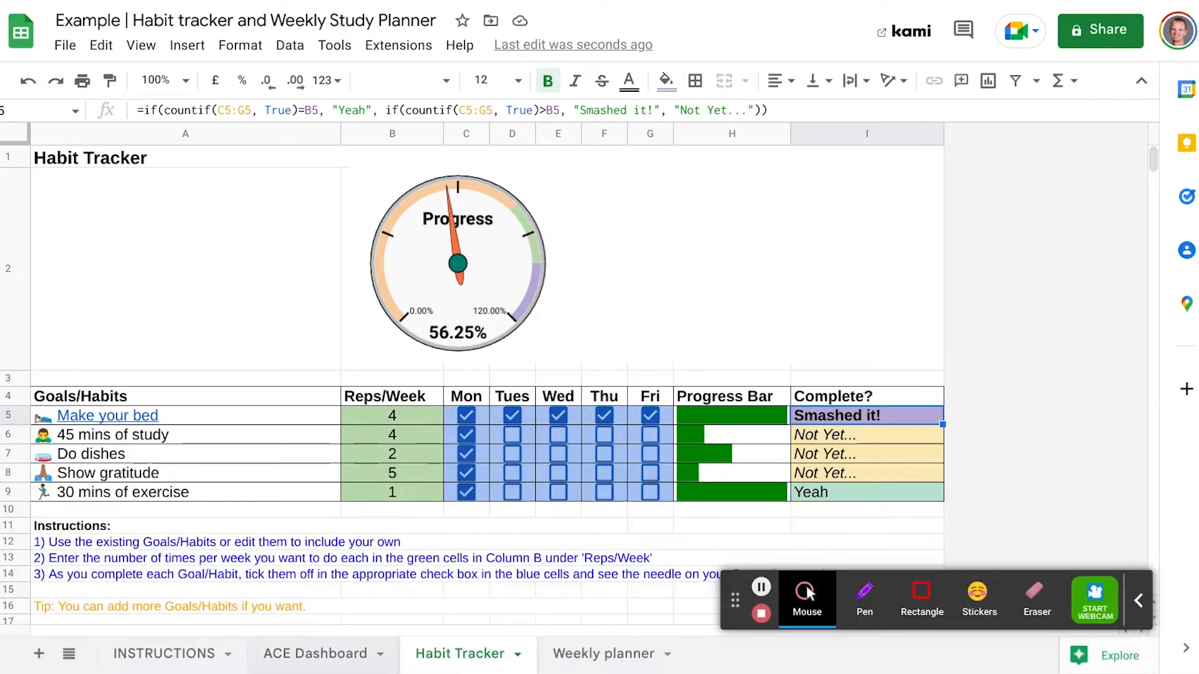
Step: Untick Monday and Tuesday for Make your bed, and tick both boxes again
click(465, 416)
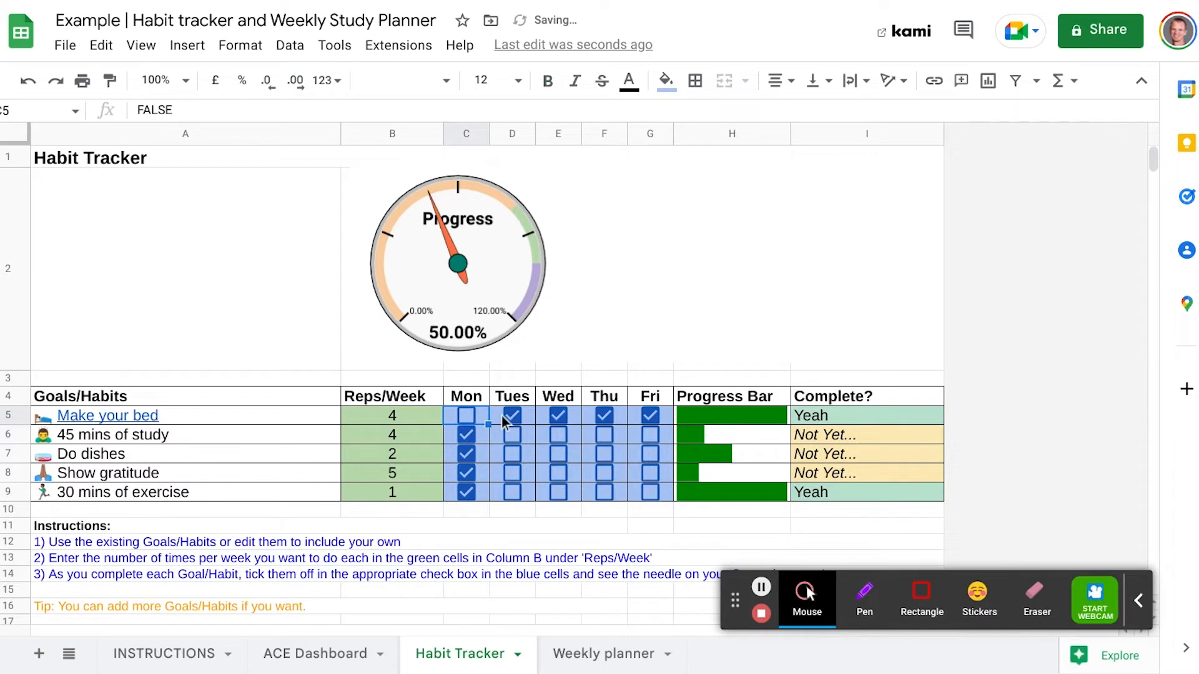
click(510, 417)
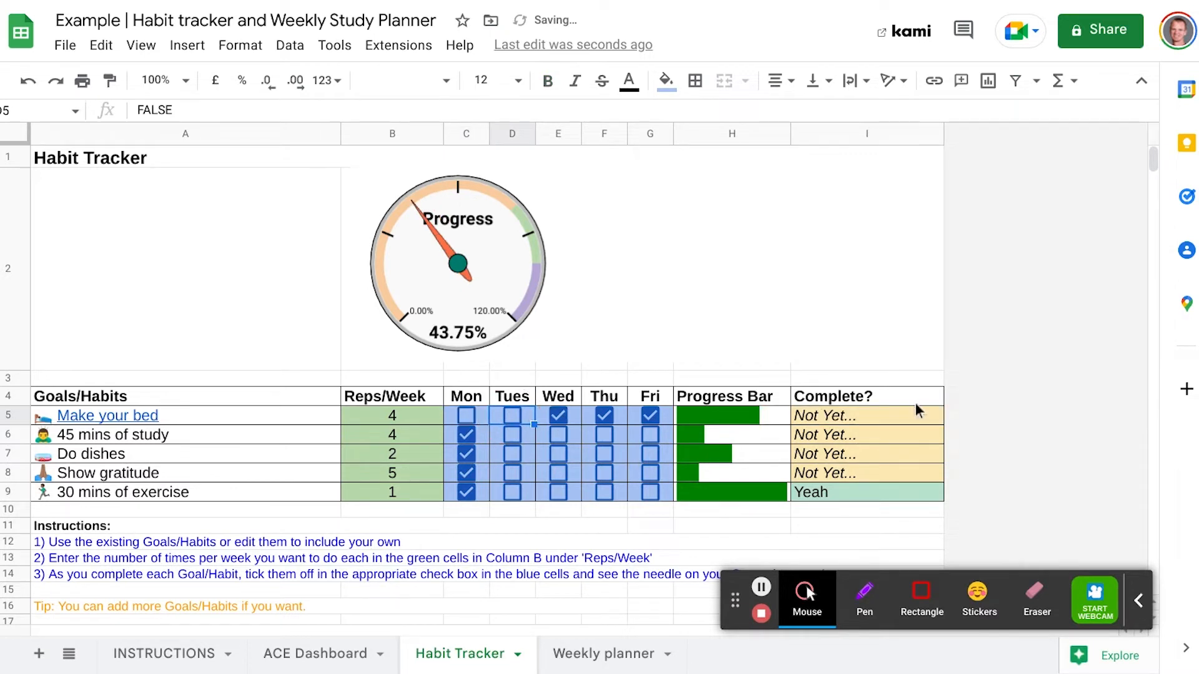
click(511, 417)
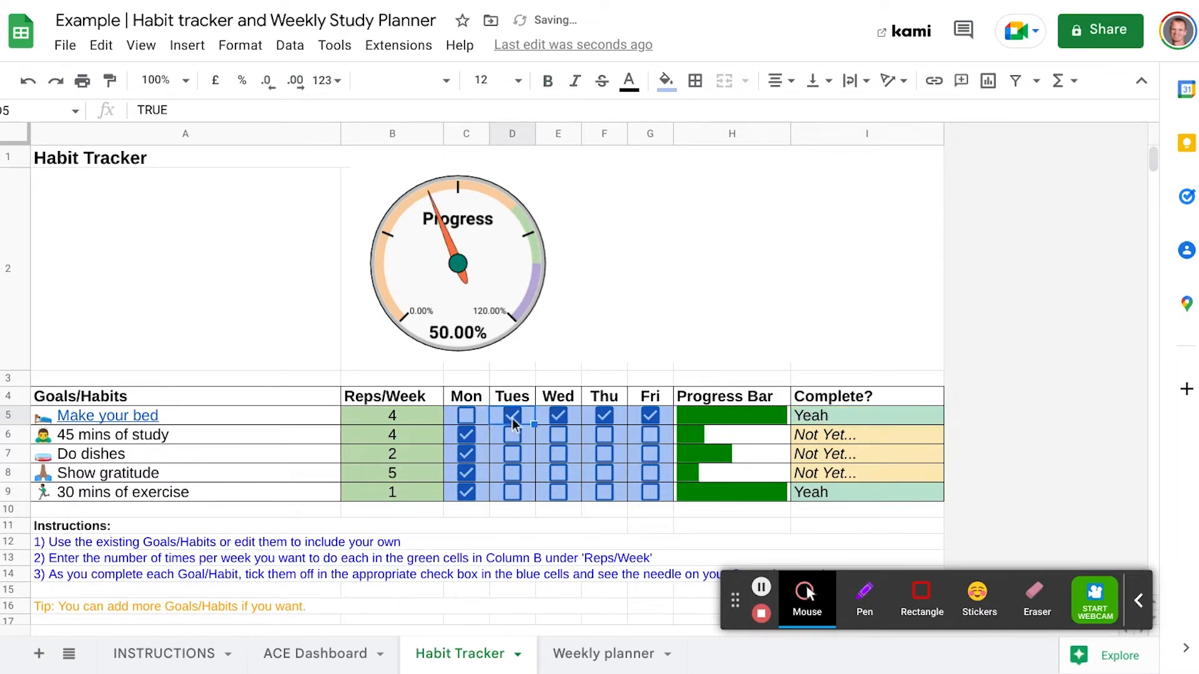
click(456, 417)
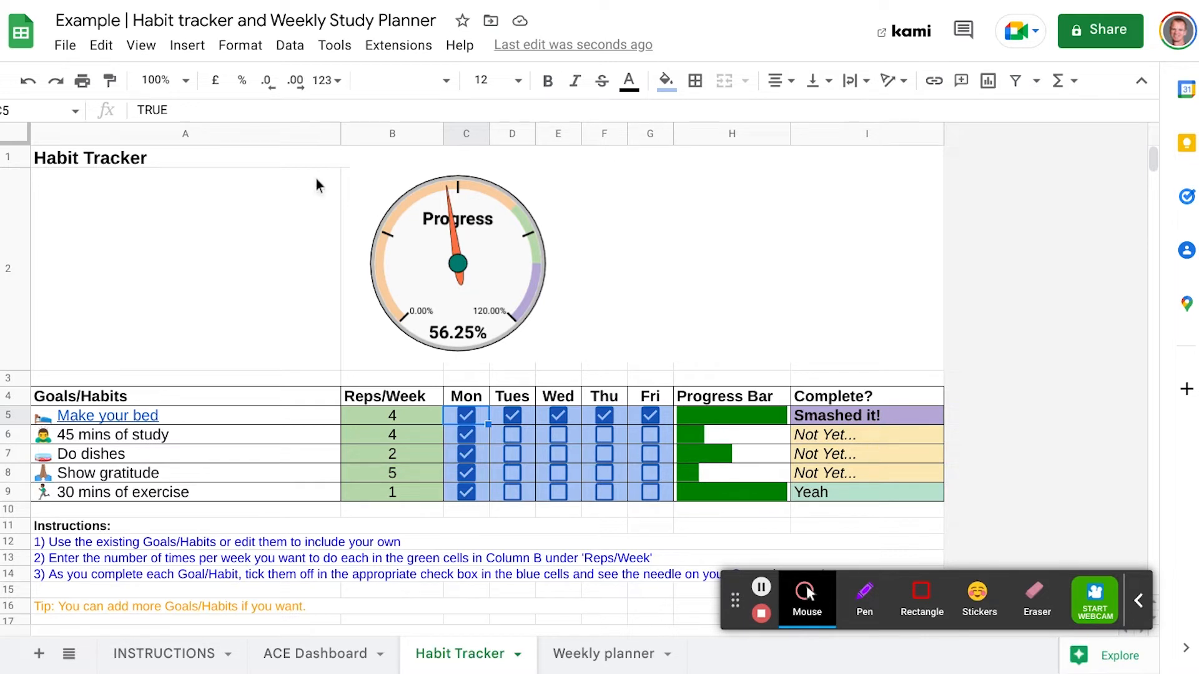
Step: Open the conditional format rules for the Make your bed Complete? cell and view the rule for text starting with "N"
click(869, 418)
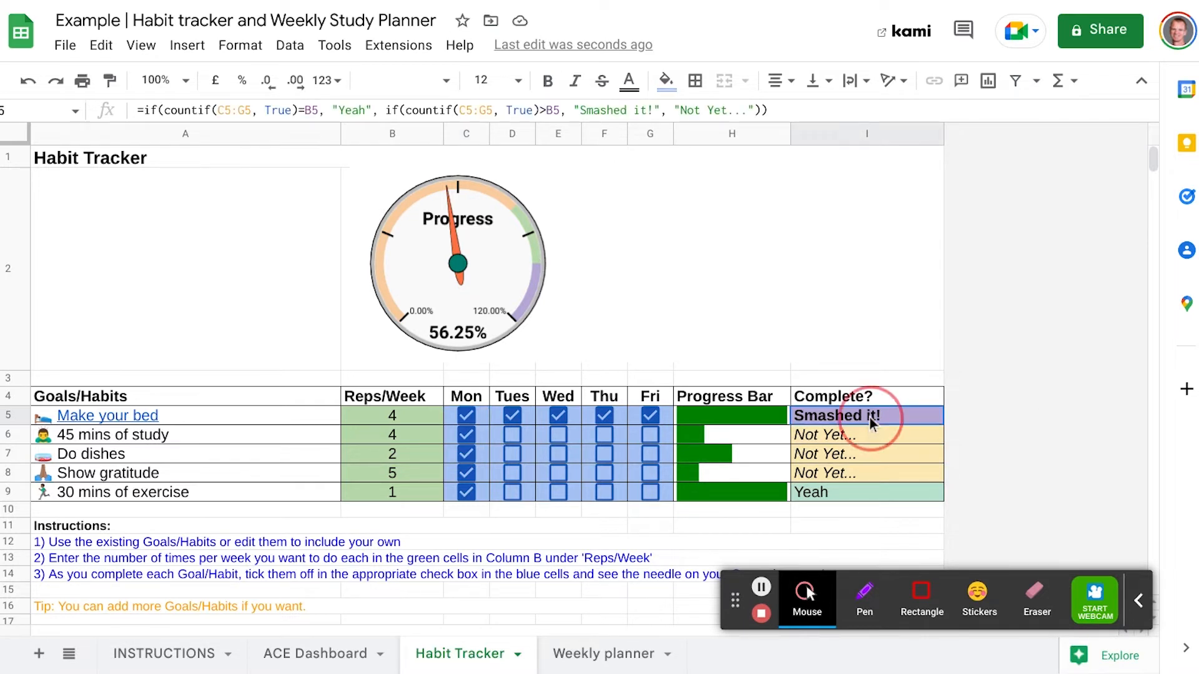
click(241, 46)
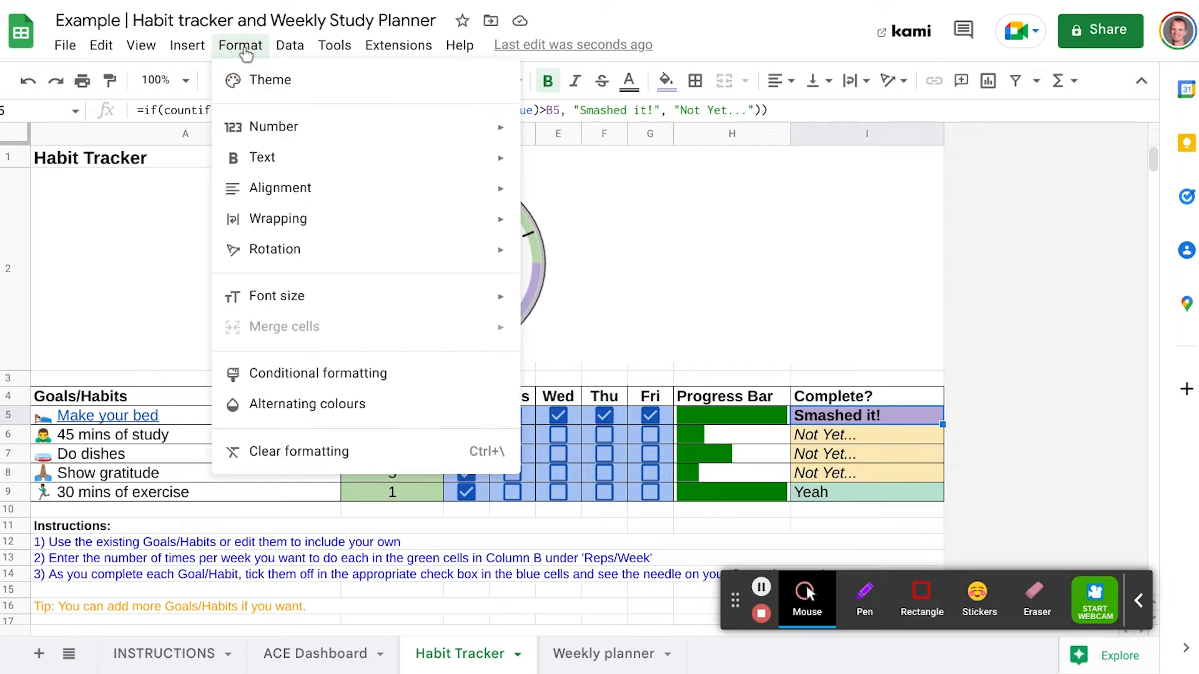
click(311, 387)
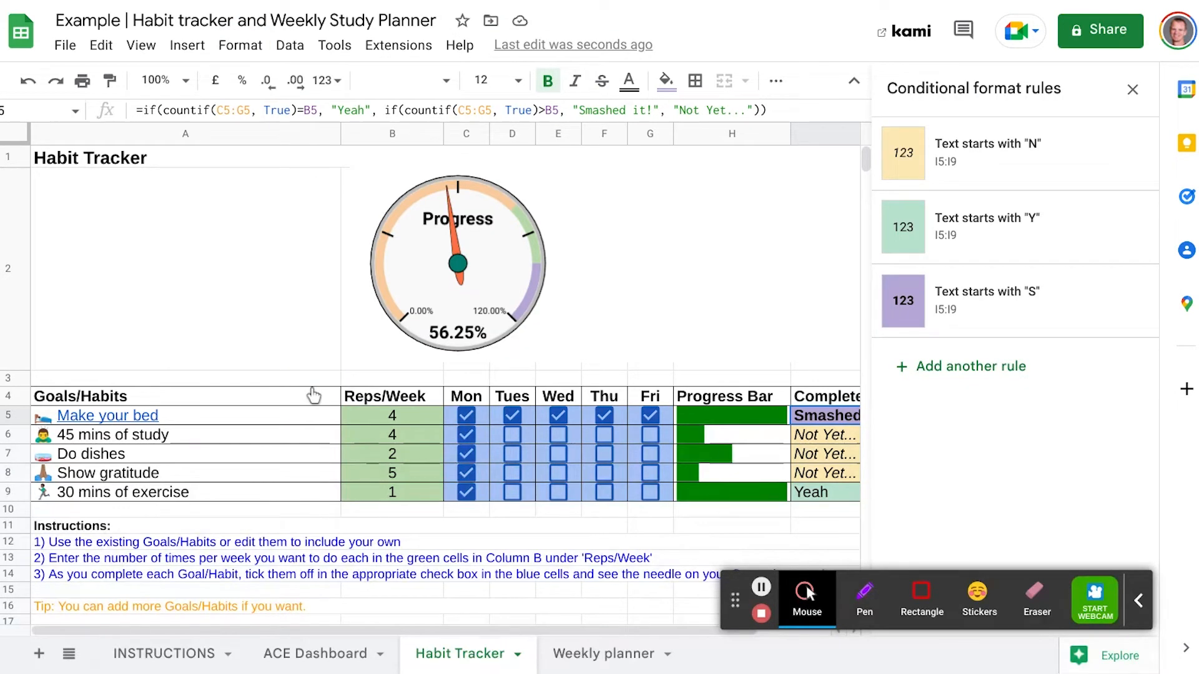
click(1020, 153)
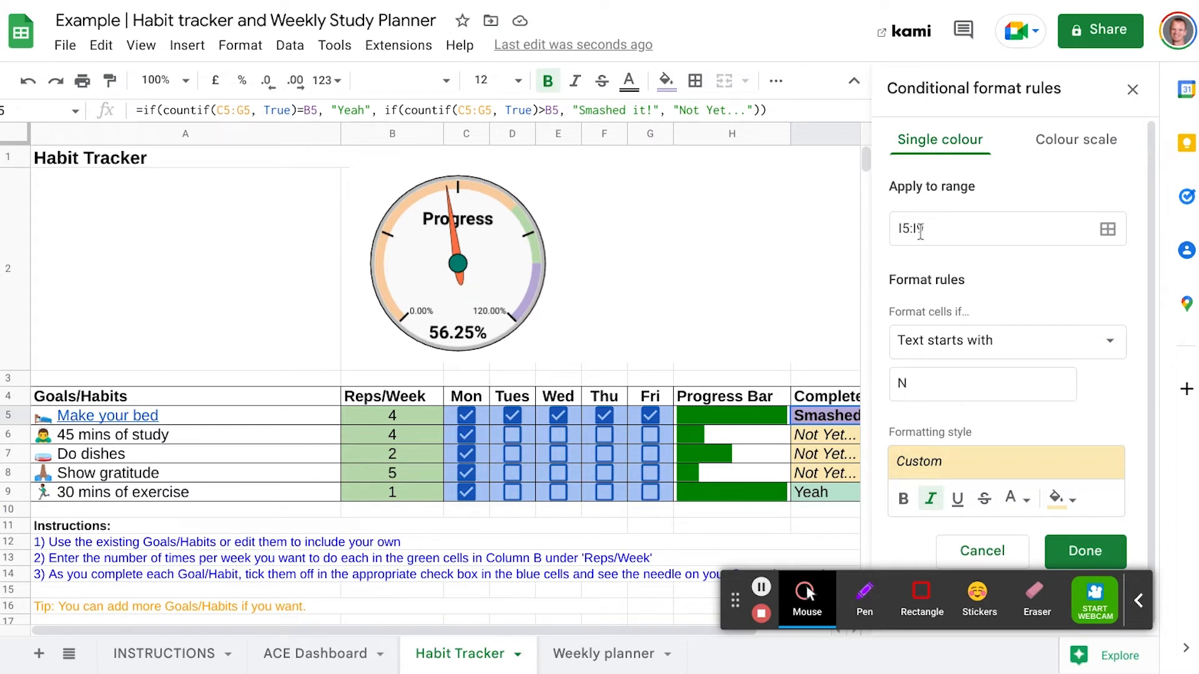
Step: Temporarily mark the rule's I5:I9 range, Complete? column, "Text starts with" N condition and italic formatting style in green, and close the rule
click(864, 599)
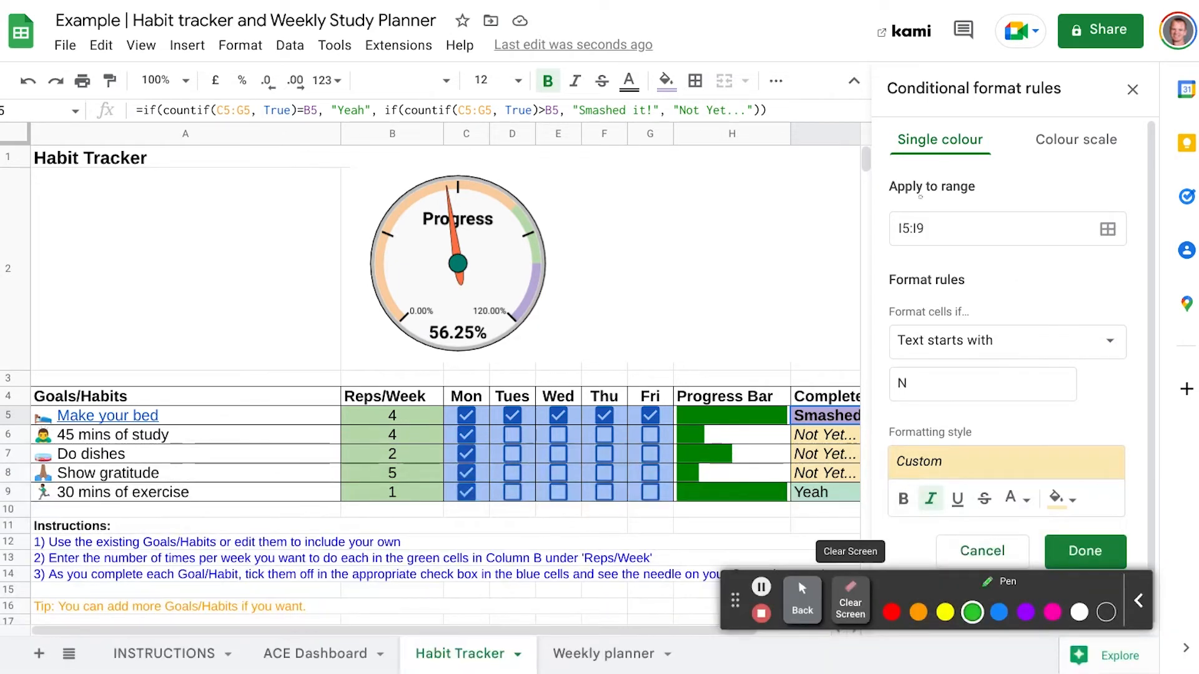
mouse_move(967, 195)
mouse_down()
mouse_move(883, 211)
mouse_move(911, 203)
mouse_up()
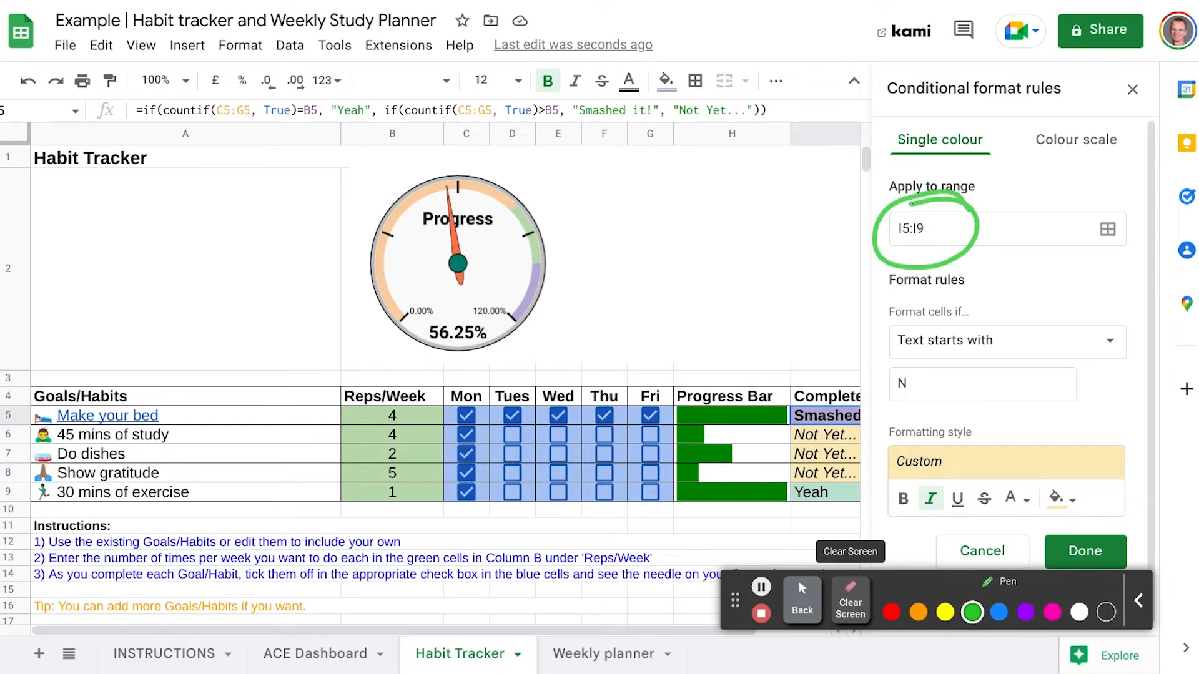
mouse_move(785, 361)
mouse_down()
mouse_move(780, 515)
mouse_move(868, 372)
mouse_move(811, 520)
mouse_move(793, 503)
mouse_up()
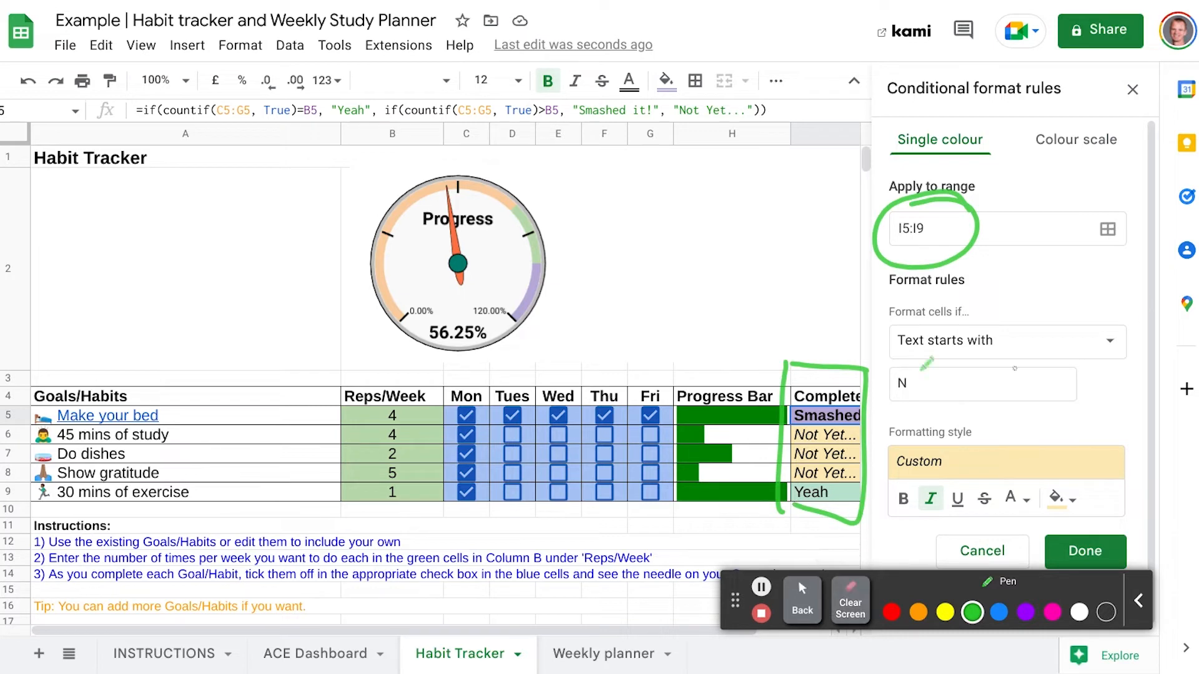
mouse_move(892, 349)
mouse_down()
mouse_move(1024, 354)
mouse_move(919, 365)
mouse_move(911, 353)
mouse_up()
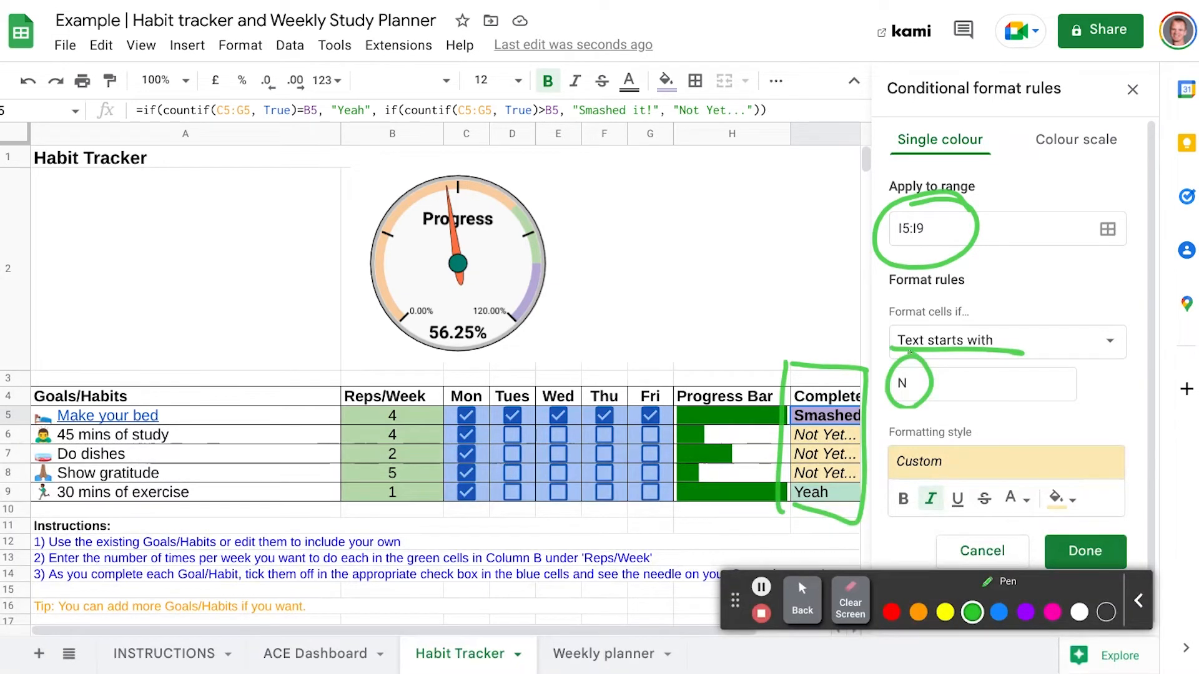
mouse_move(878, 425)
mouse_down()
mouse_move(874, 518)
mouse_move(1151, 525)
mouse_move(905, 526)
mouse_up()
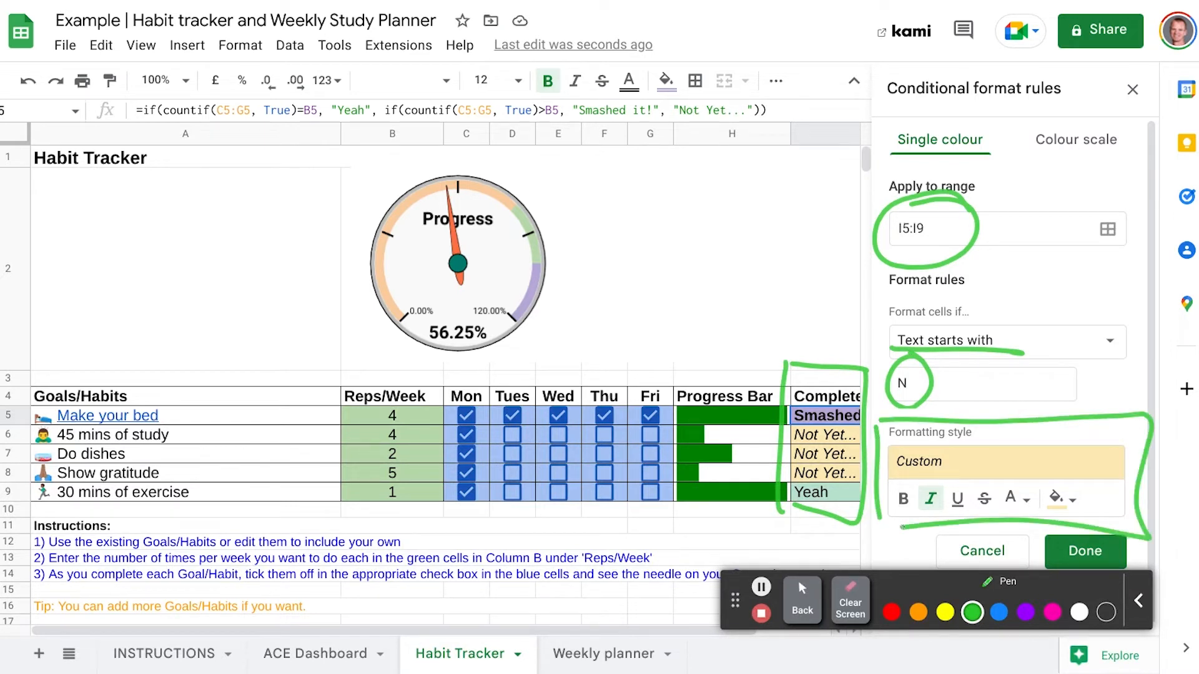
mouse_move(916, 526)
mouse_down()
mouse_move(964, 476)
mouse_move(938, 526)
mouse_up()
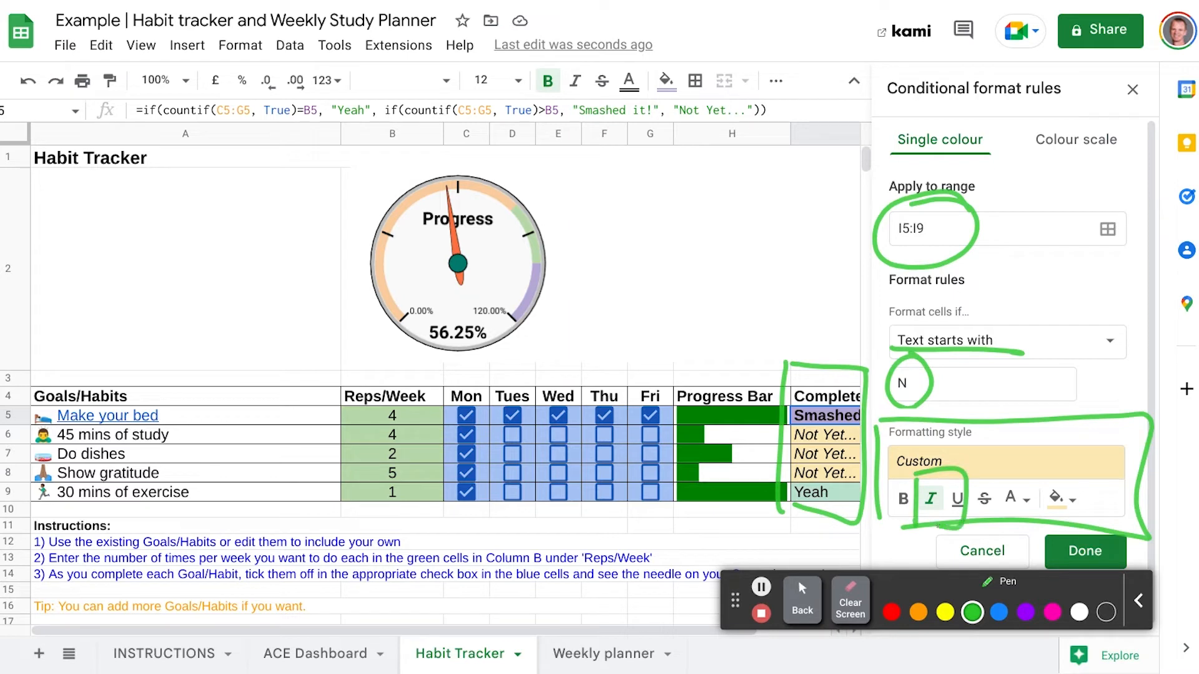
click(862, 605)
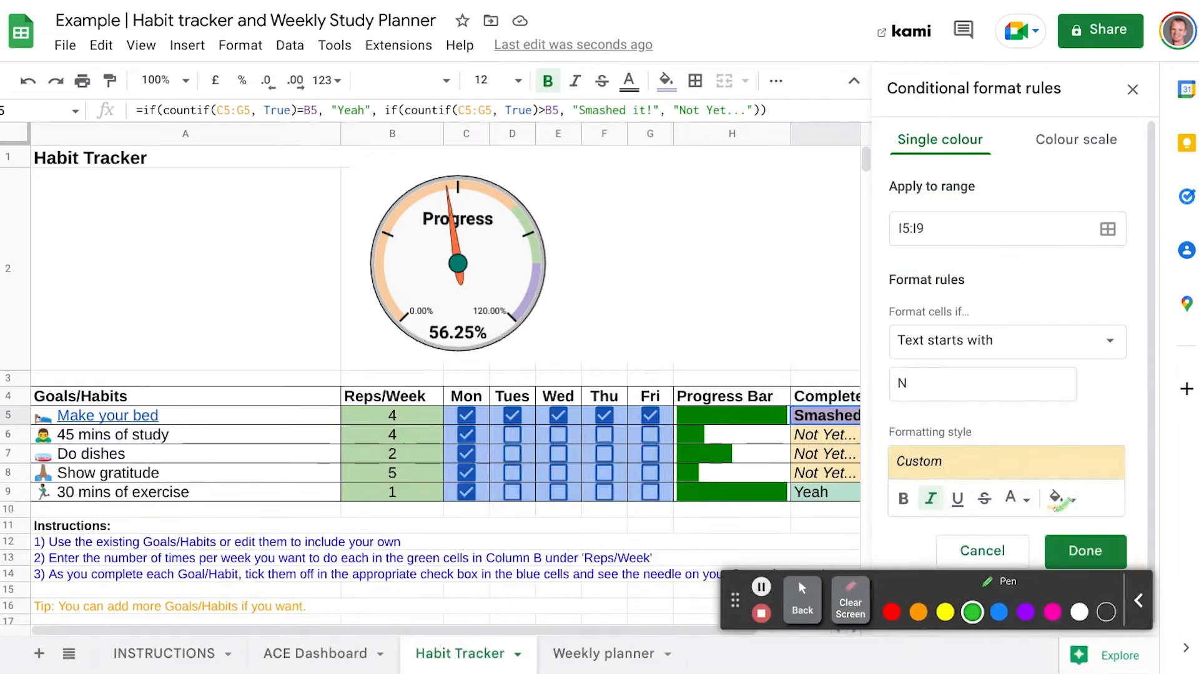
click(1080, 551)
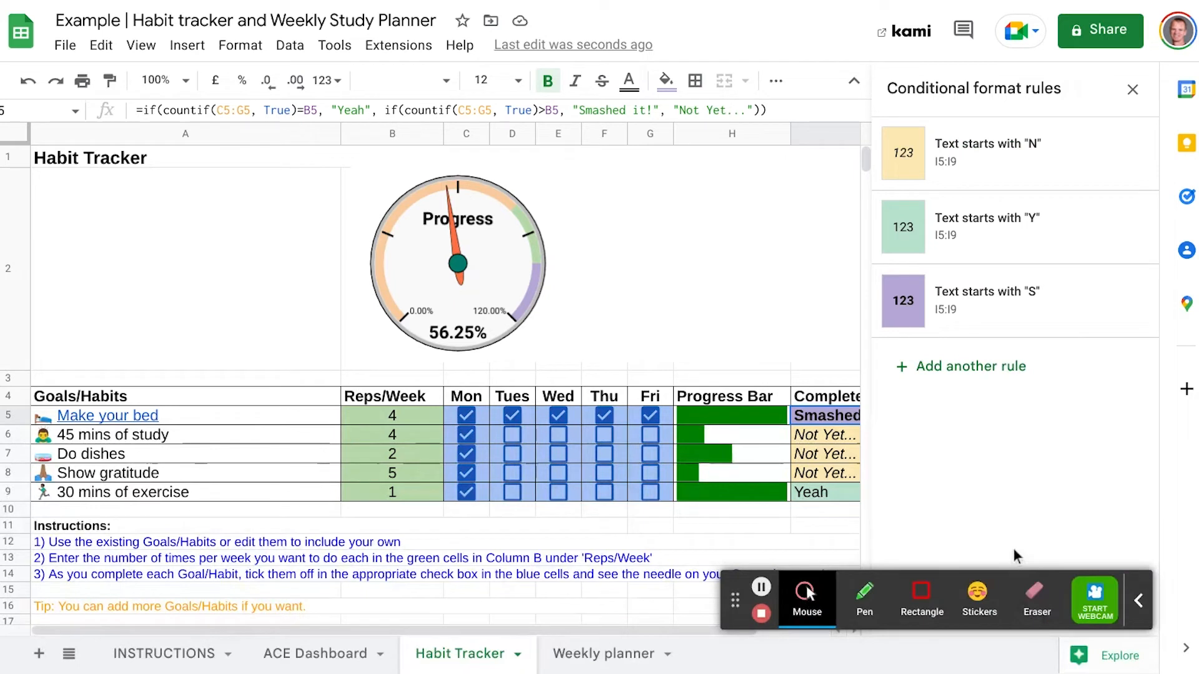
Step: Circle the "Y" and "S" conditions in the conditional format rules in green, and mark the purple "S" rule
click(864, 593)
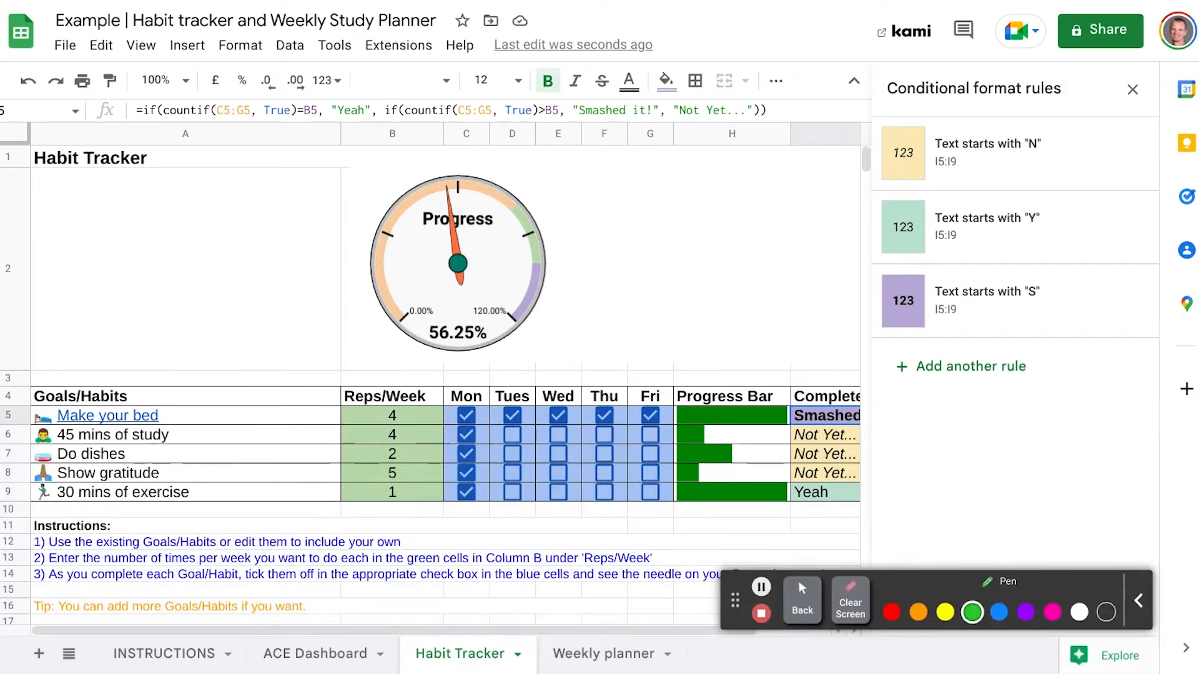
mouse_move(1030, 199)
mouse_down()
mouse_move(1034, 261)
mouse_move(1036, 183)
mouse_up()
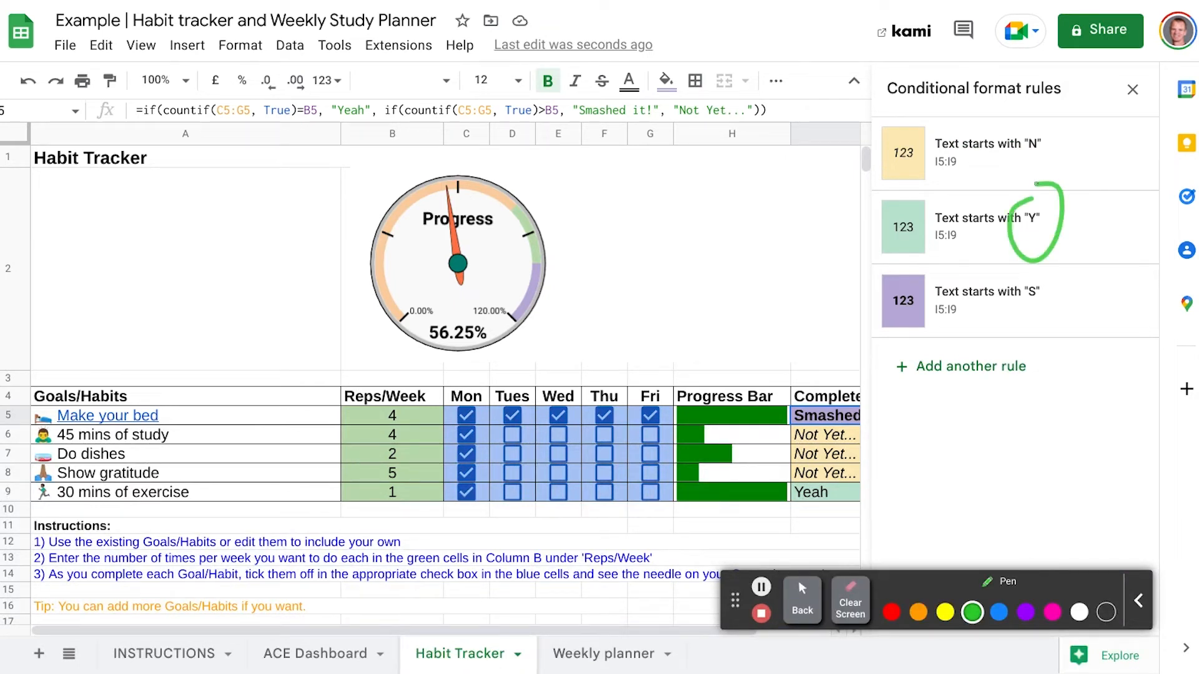
mouse_move(1048, 274)
mouse_down()
mouse_move(1037, 316)
mouse_move(1044, 269)
mouse_up()
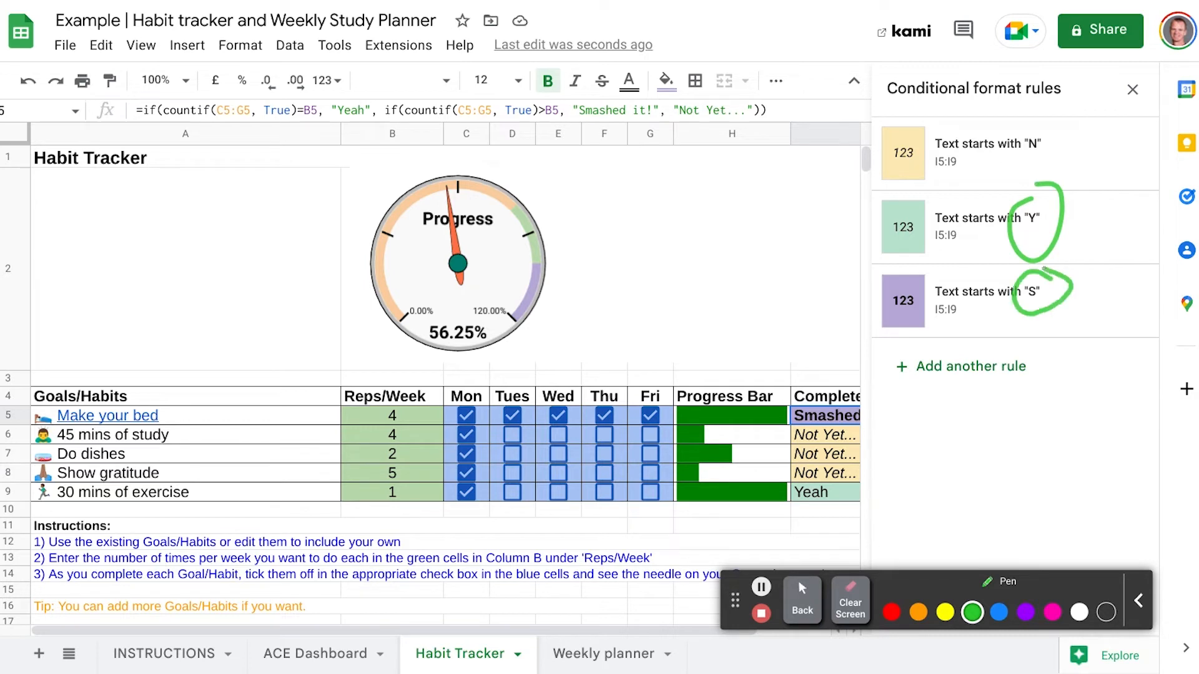
mouse_move(877, 267)
mouse_down()
mouse_move(946, 267)
mouse_move(881, 340)
mouse_up()
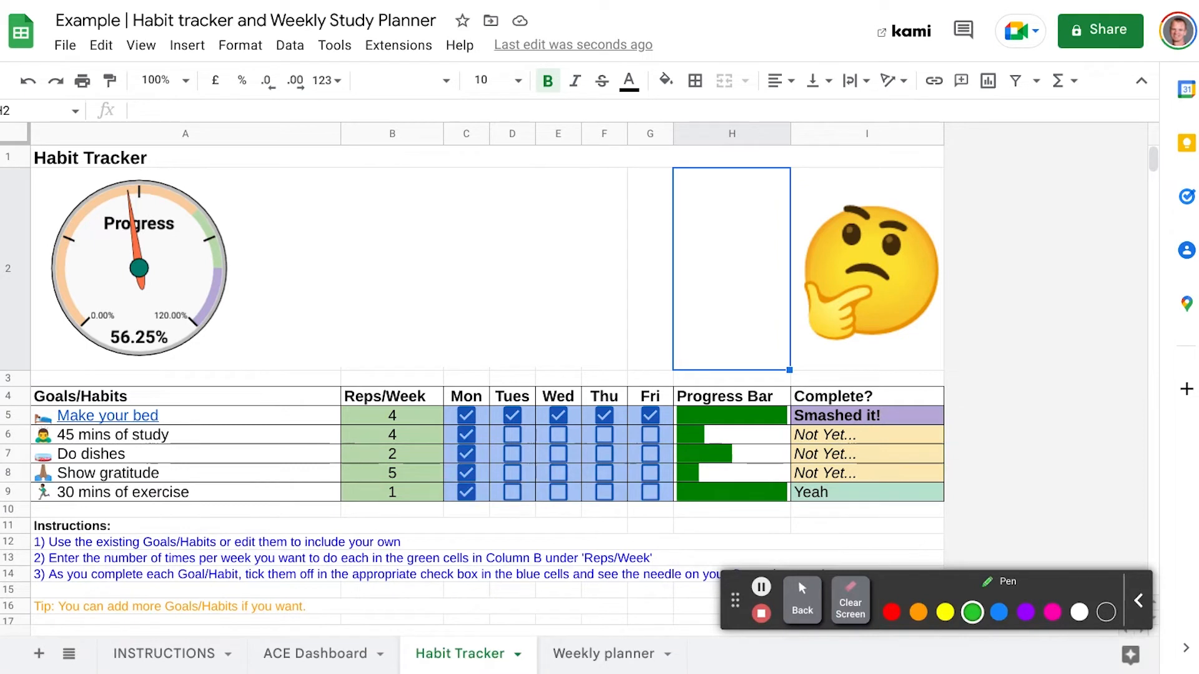
Step: Temporarily circle the progress gauge in green, and clear the drawing
mouse_move(156, 170)
mouse_down()
mouse_move(156, 379)
mouse_move(87, 166)
mouse_up()
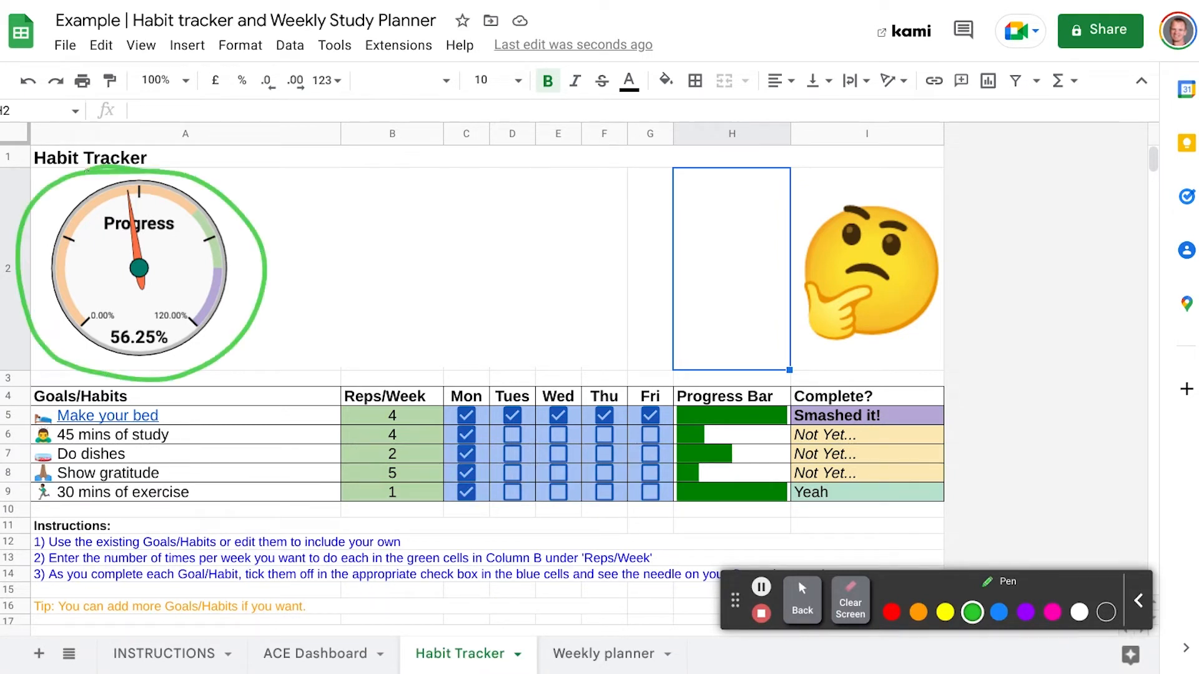
click(850, 601)
click(802, 601)
Step: Tick Tuesday for Do dishes, Wednesday for 45 mins of study and Show gratitude, and Tuesday and Wednesday for 30 mins of exercise
click(511, 454)
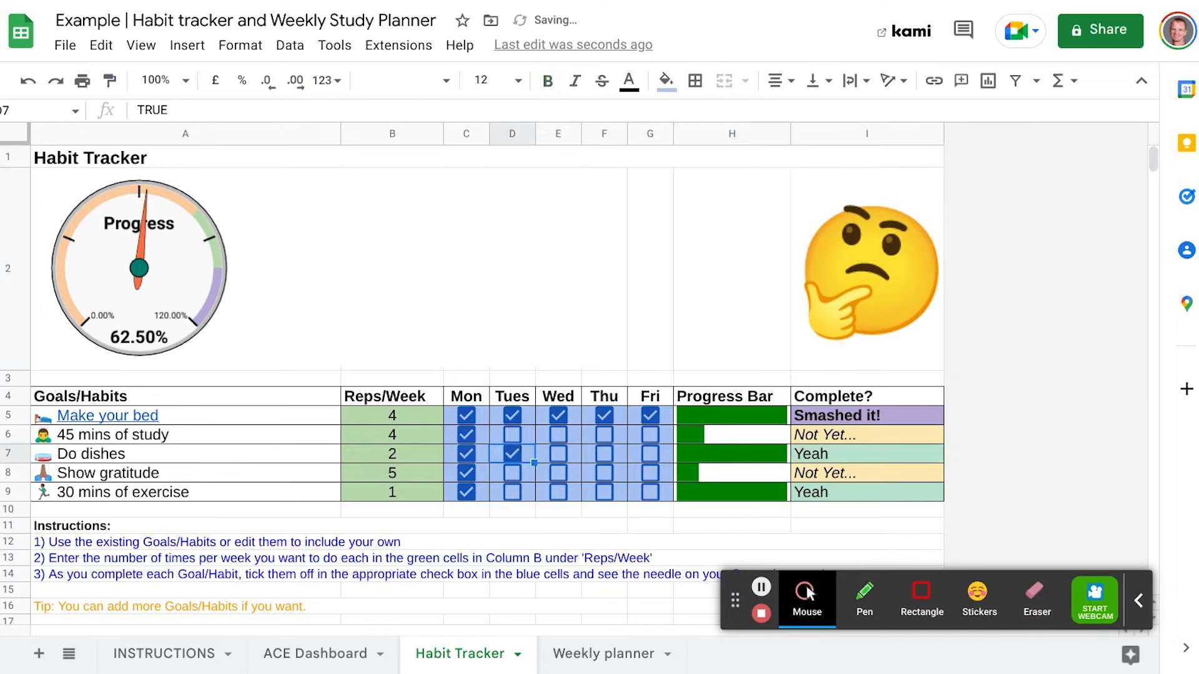
click(558, 435)
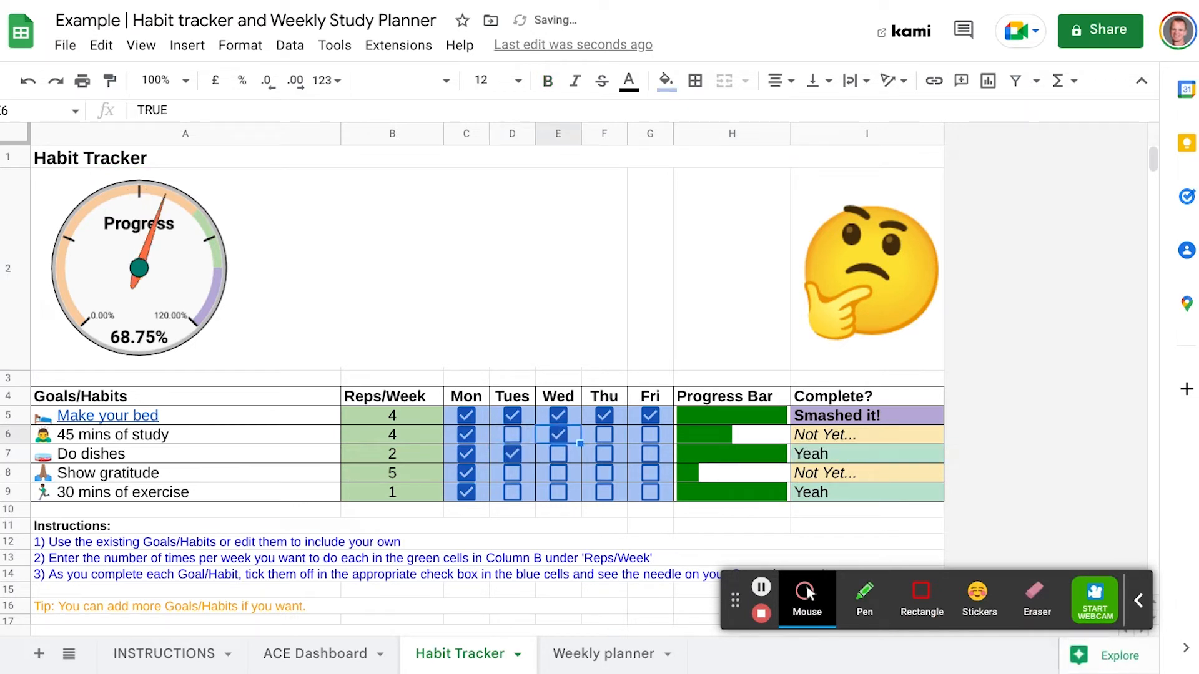
click(558, 472)
click(512, 492)
click(558, 492)
Step: Untick Wednesday for Show gratitude, and untick and re-tick Tuesday for 30 mins of exercise
click(512, 492)
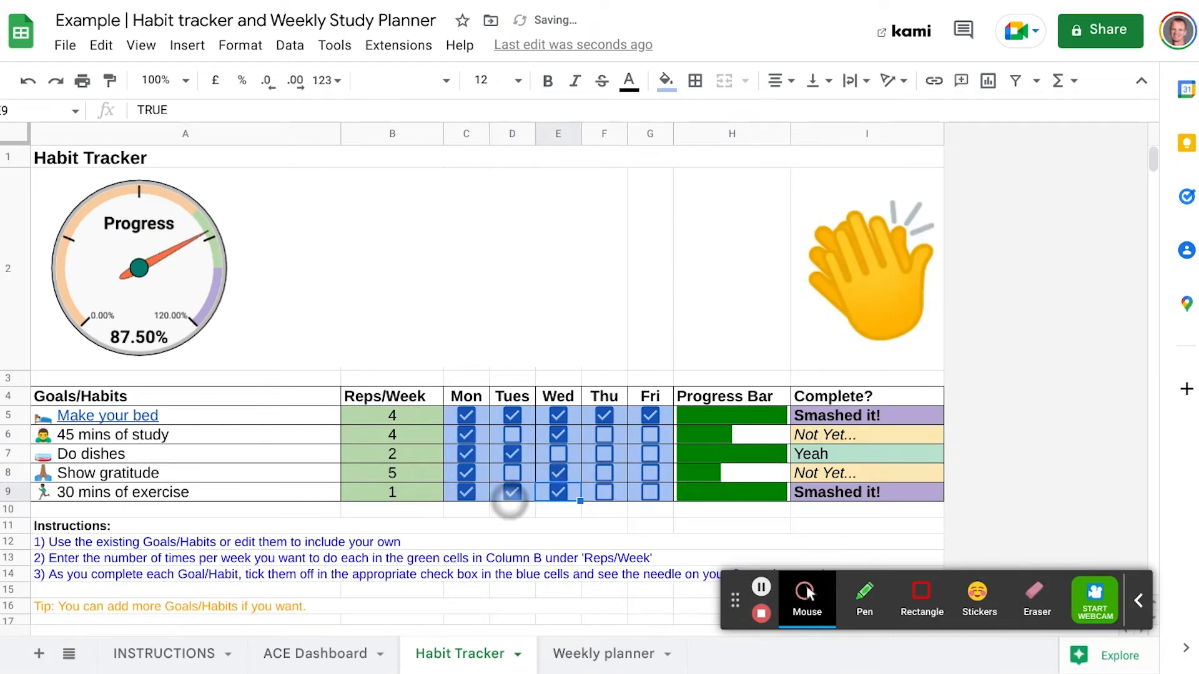
click(558, 473)
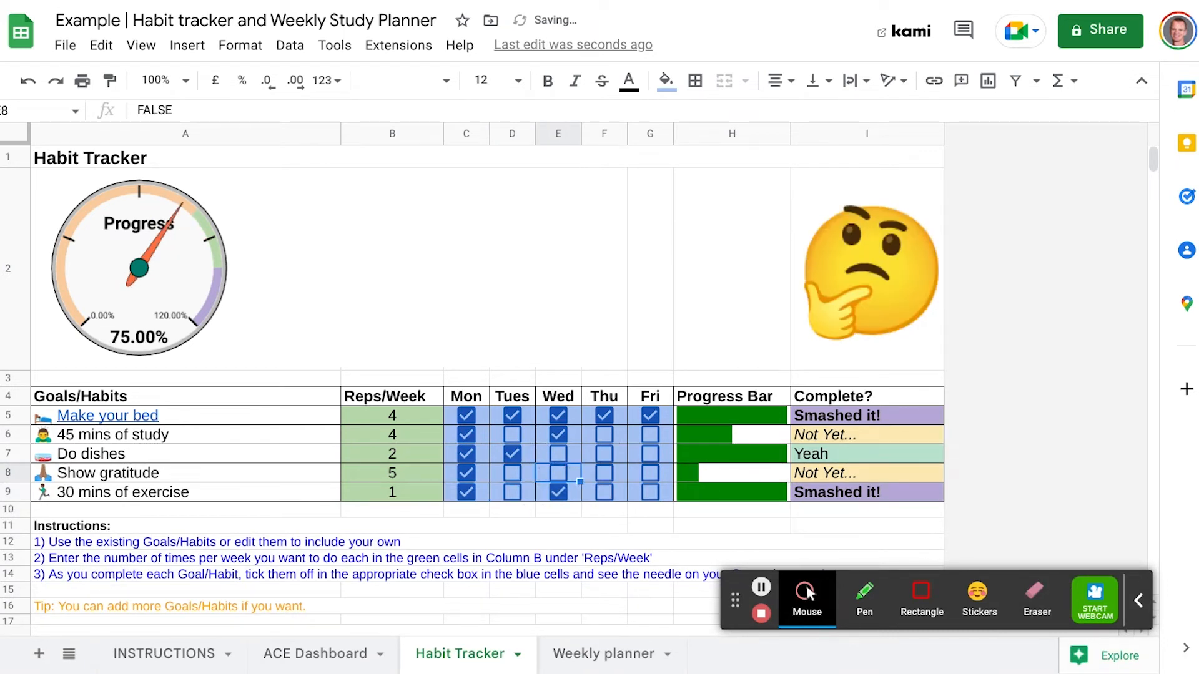
click(512, 491)
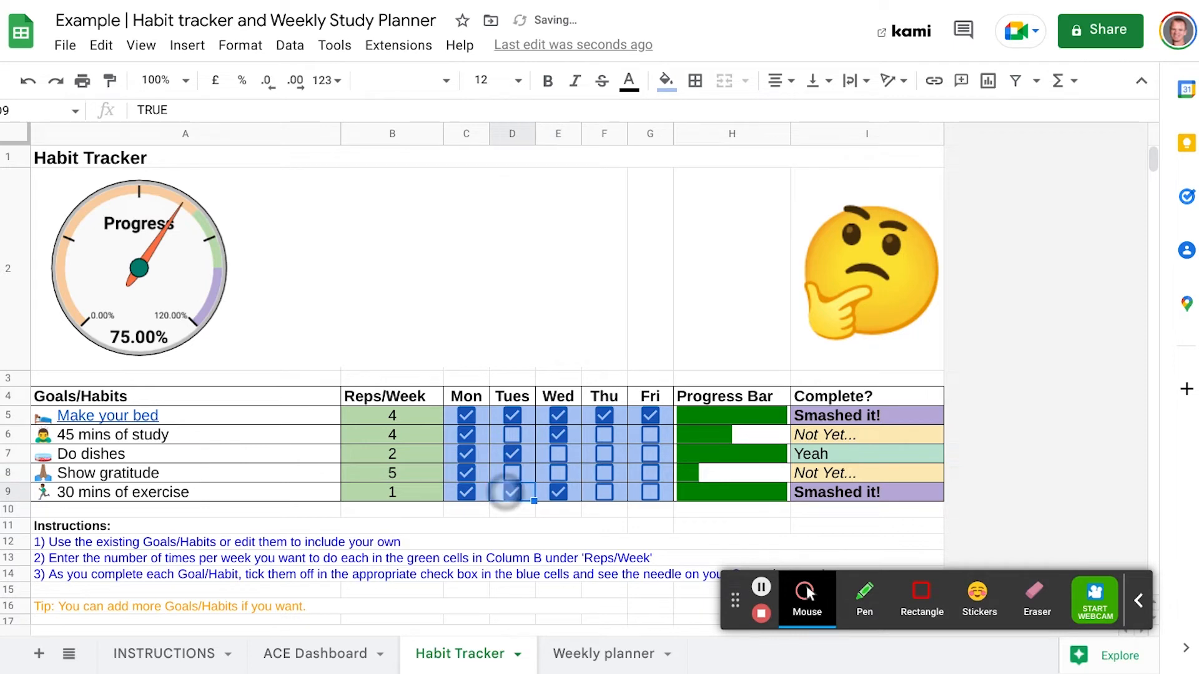
Step: Temporarily circle the clapping hands emoji in green, and clear the drawing
click(864, 593)
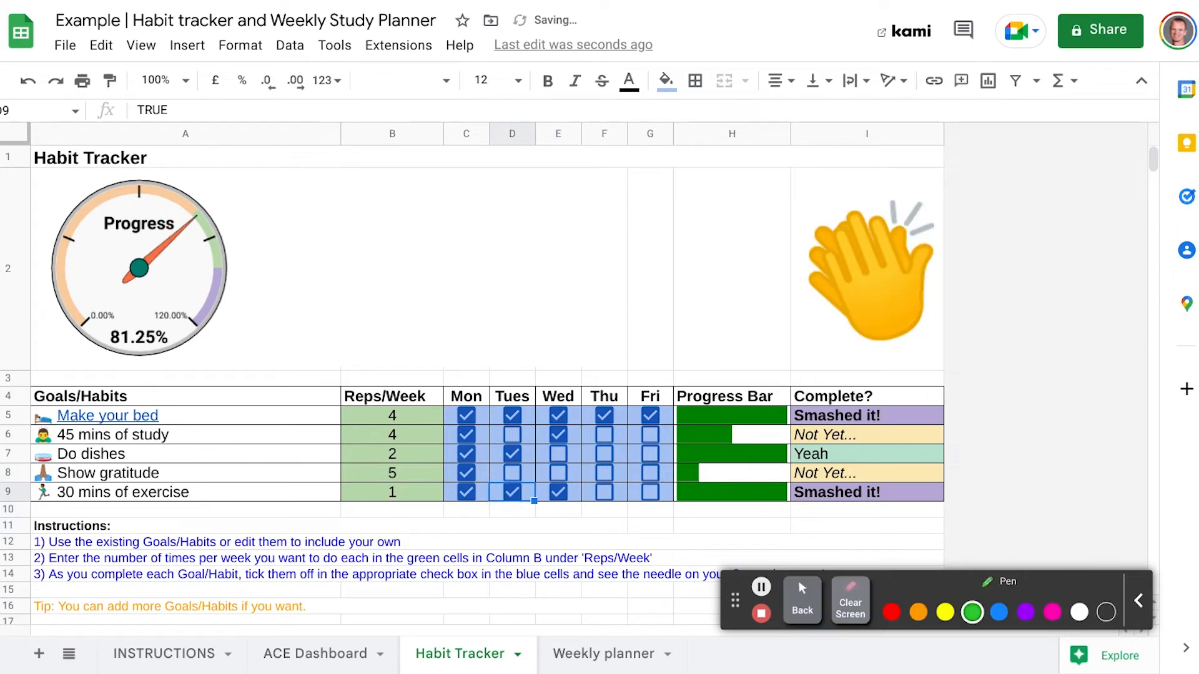
drag(852, 190, 784, 235)
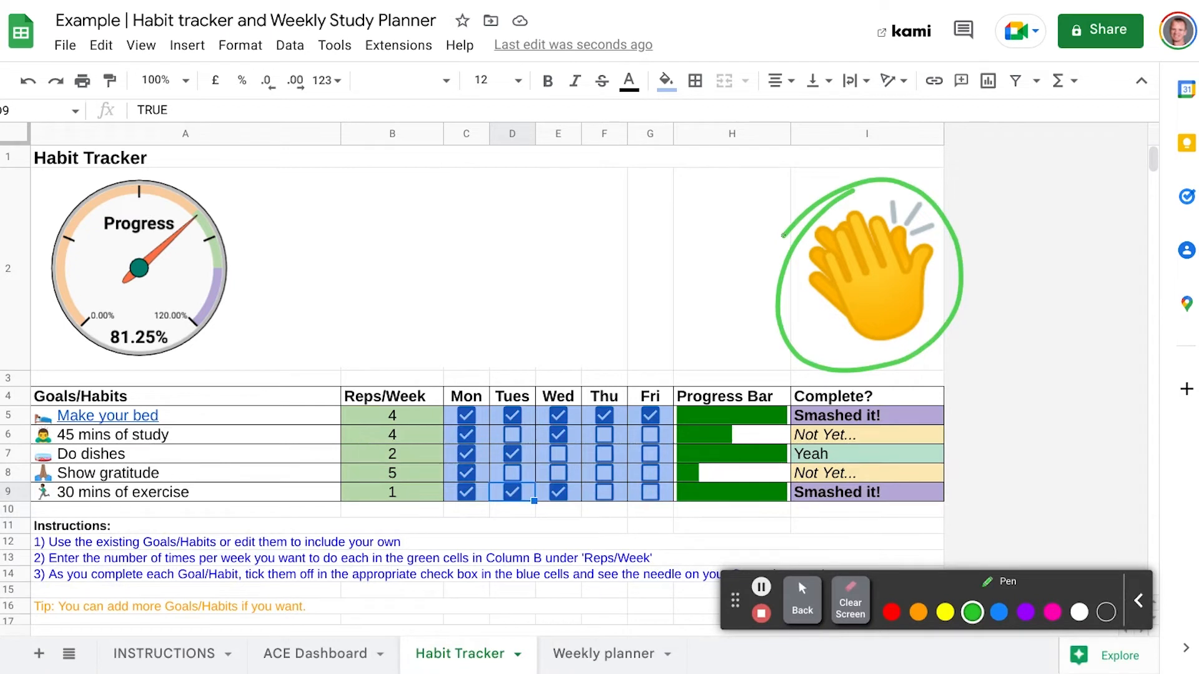
click(851, 601)
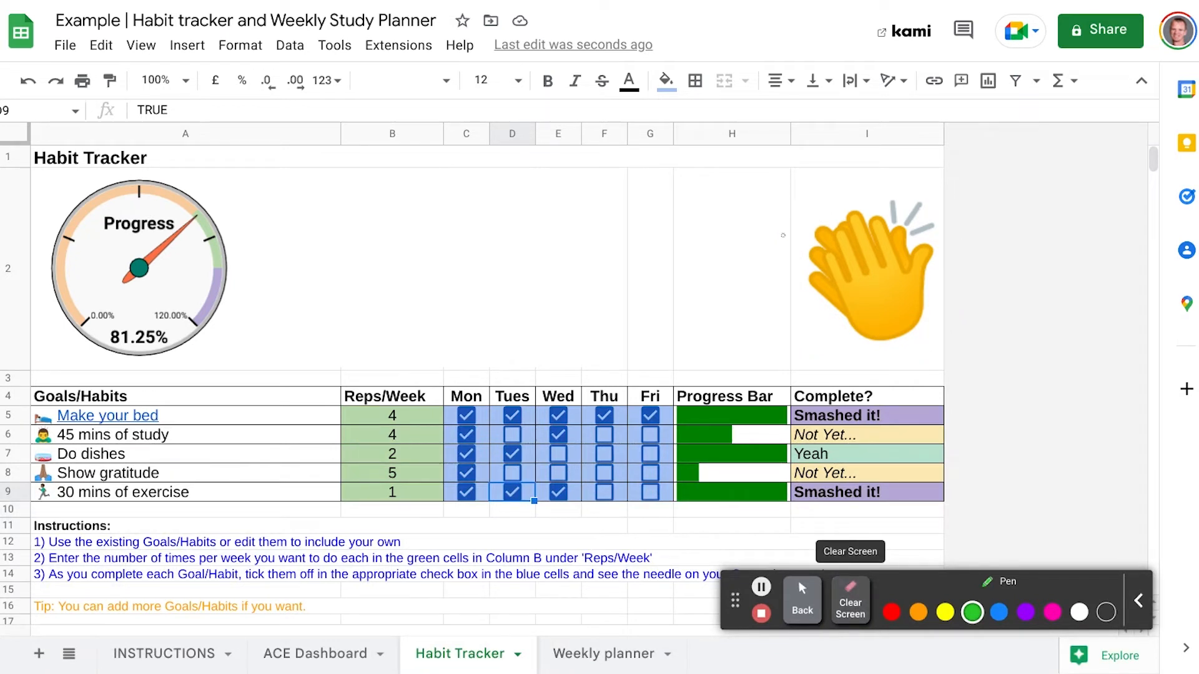
click(802, 601)
Step: Tick Thursday for 30 mins of exercise and Tuesday to Thursday for Show gratitude, and temporarily circle the party popper emoji in green
click(604, 492)
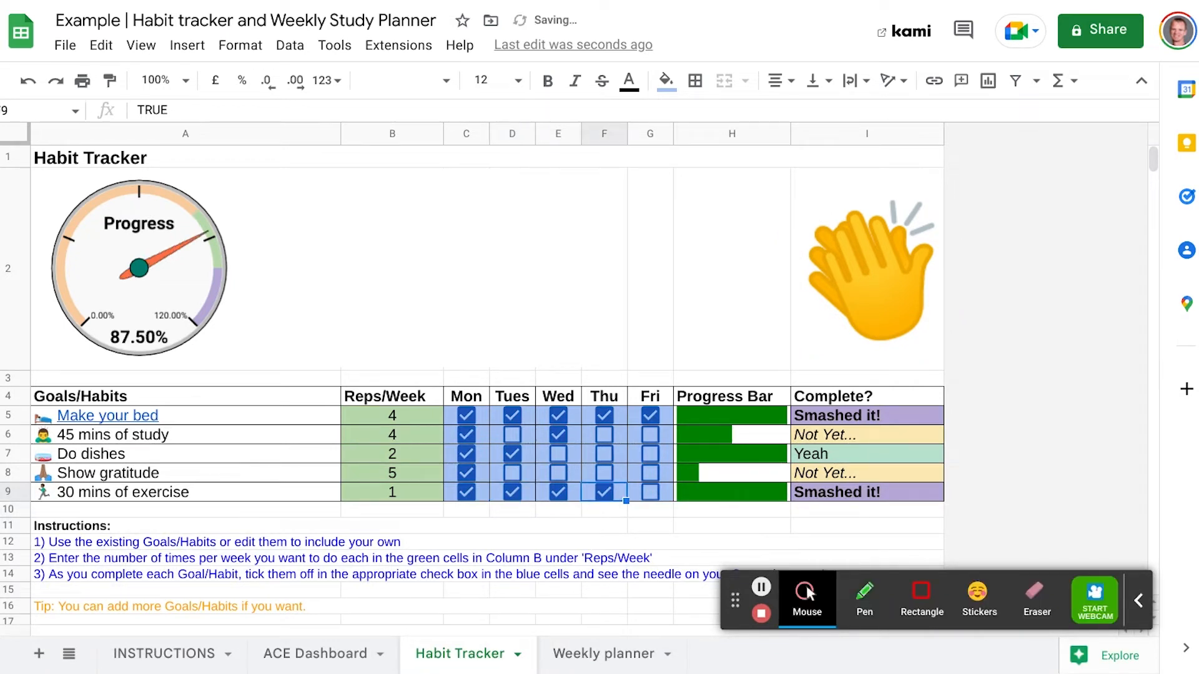
click(512, 473)
click(558, 473)
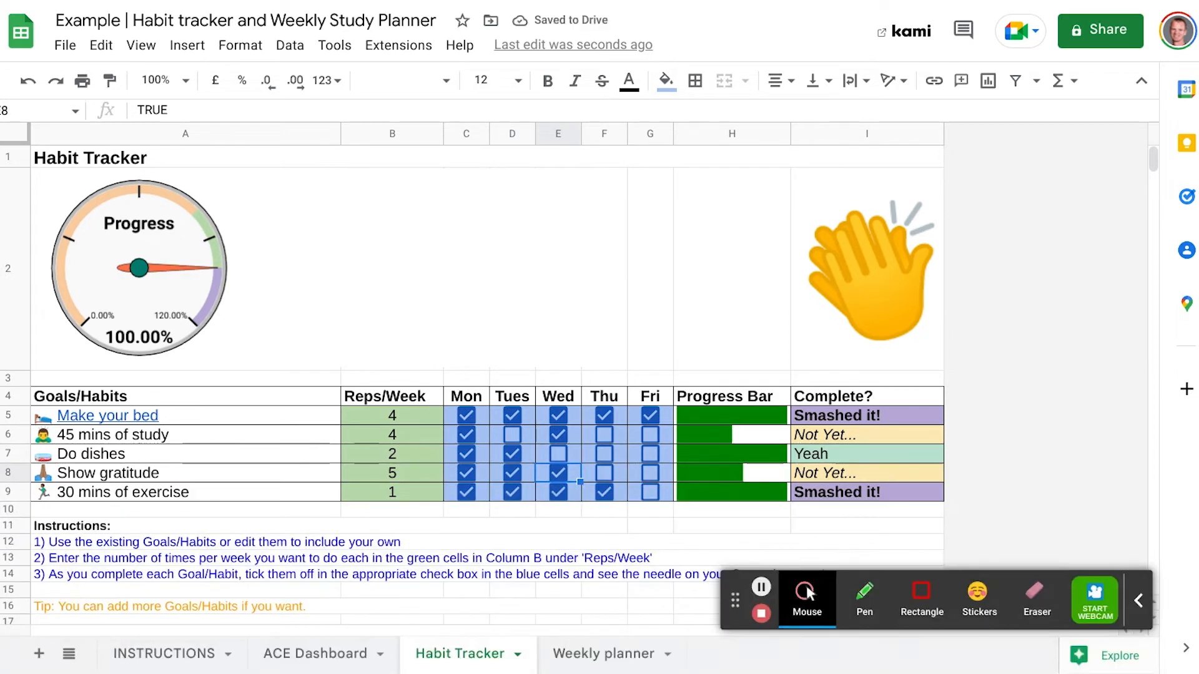
click(604, 473)
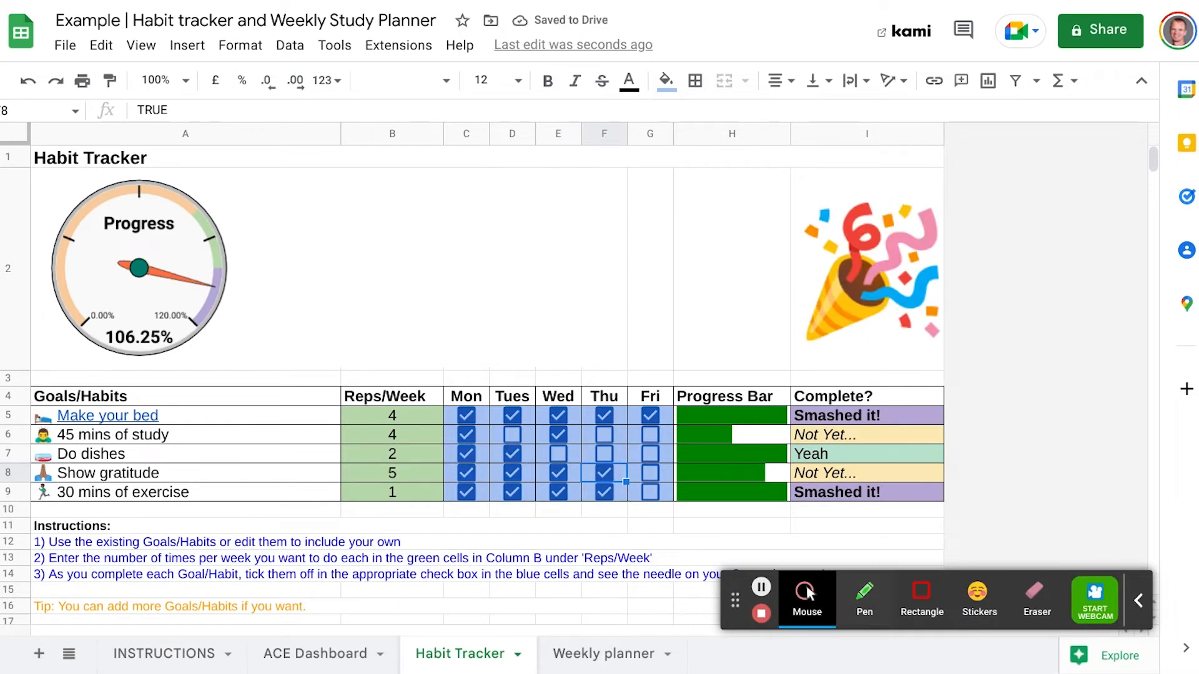
click(864, 596)
mouse_move(896, 181)
mouse_down()
mouse_move(955, 362)
mouse_move(780, 199)
mouse_up()
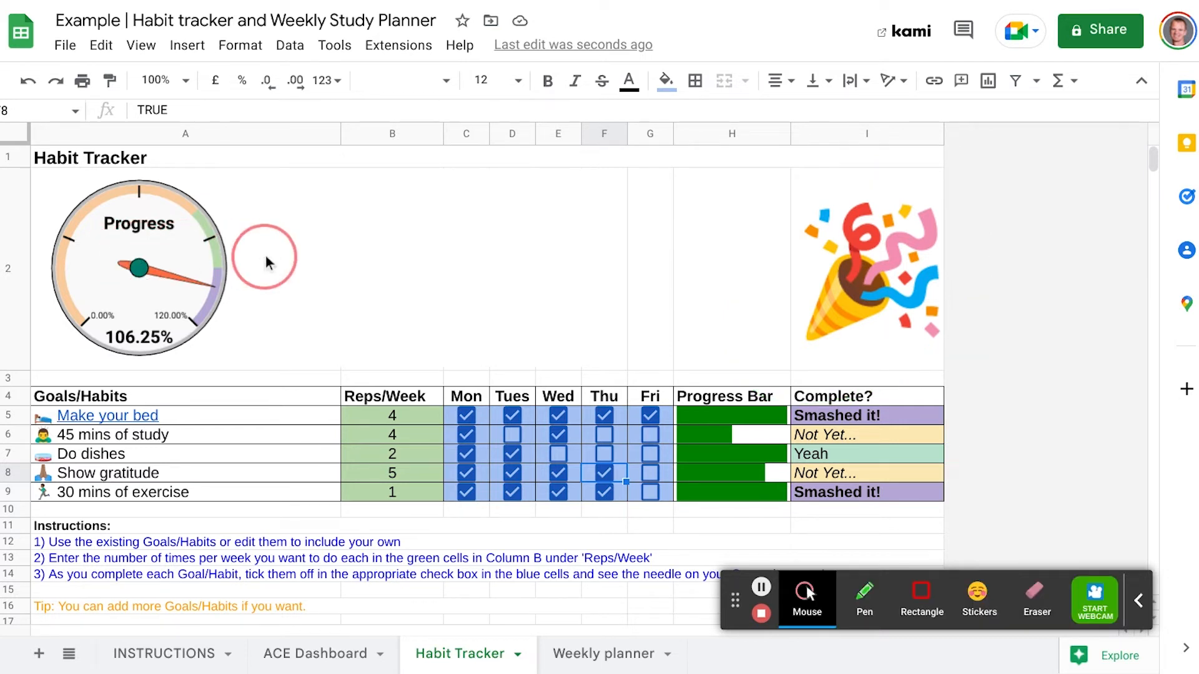
Step: Move the progress gauge away from cell A2, and view the label in A2 and the formula in B2
click(506, 208)
drag(505, 208, 909, 219)
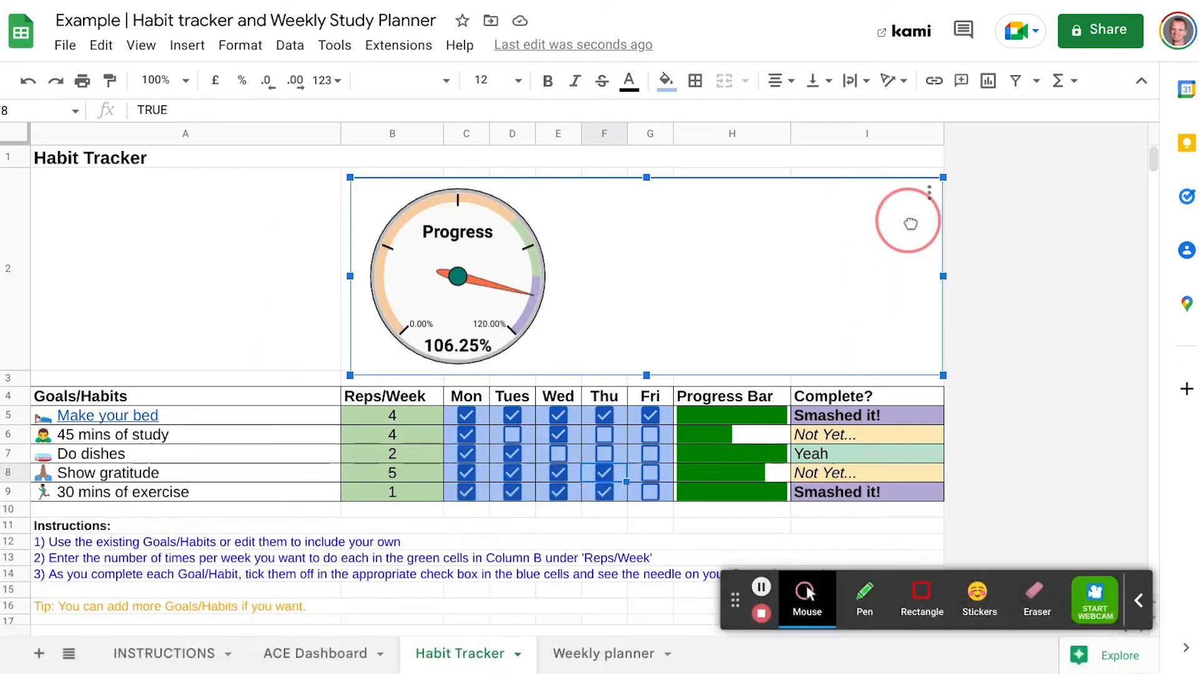
click(118, 249)
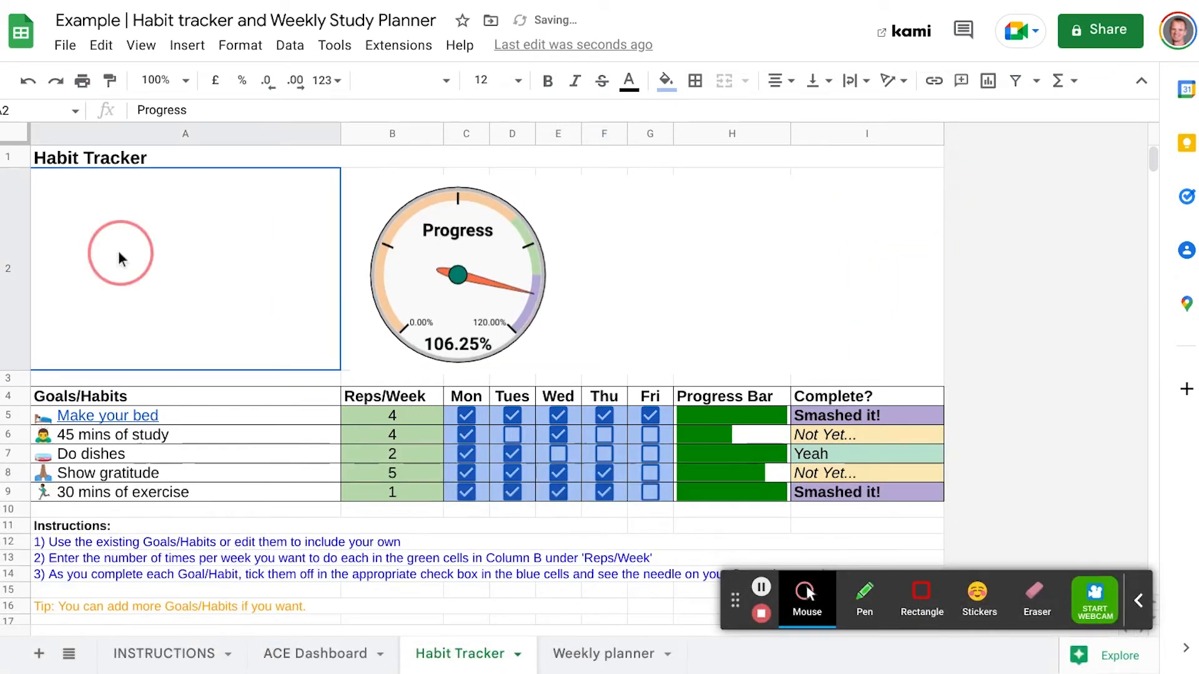
double_click(163, 110)
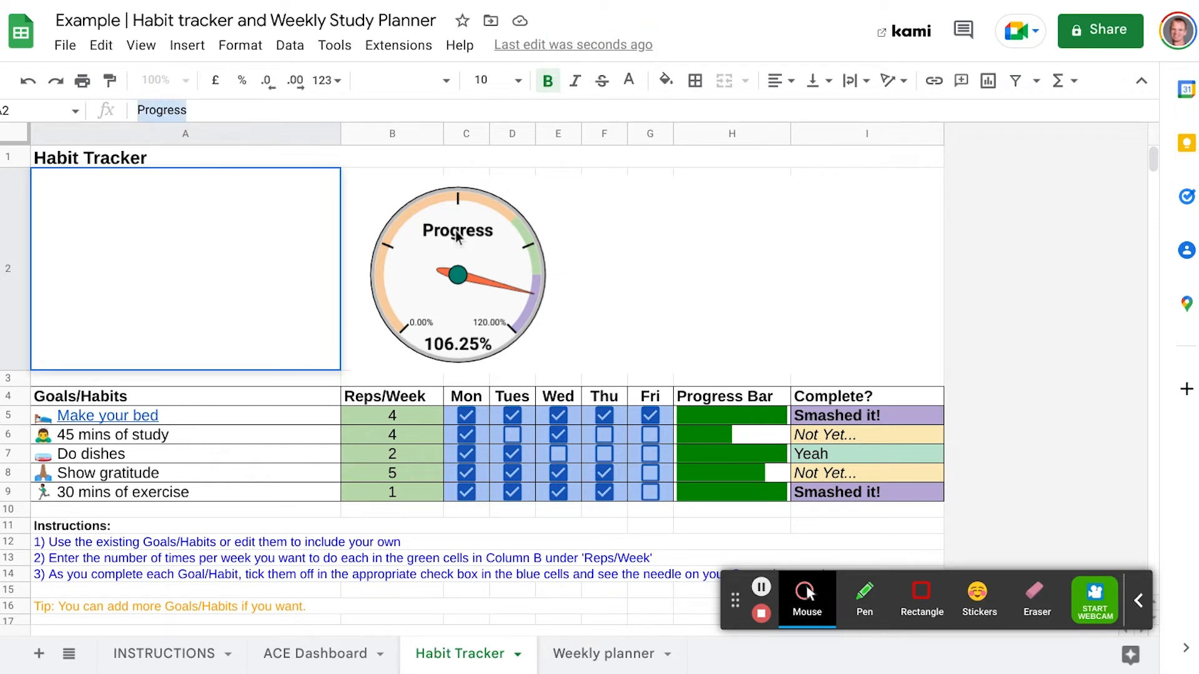
click(283, 208)
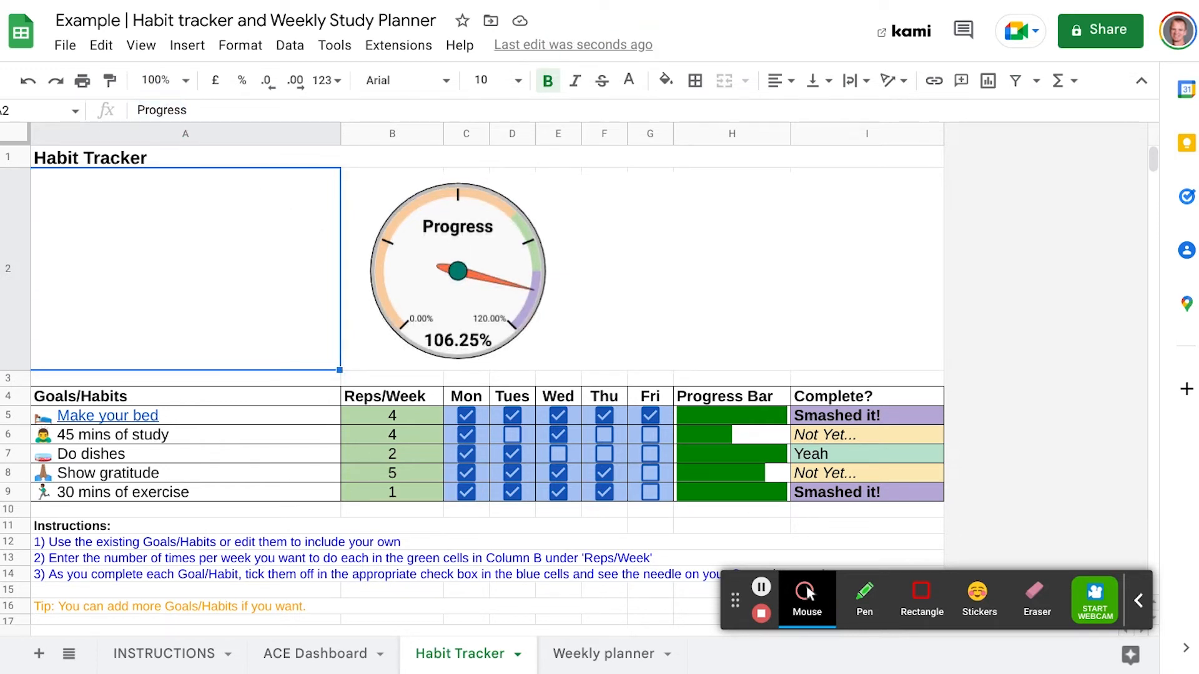
key(Right)
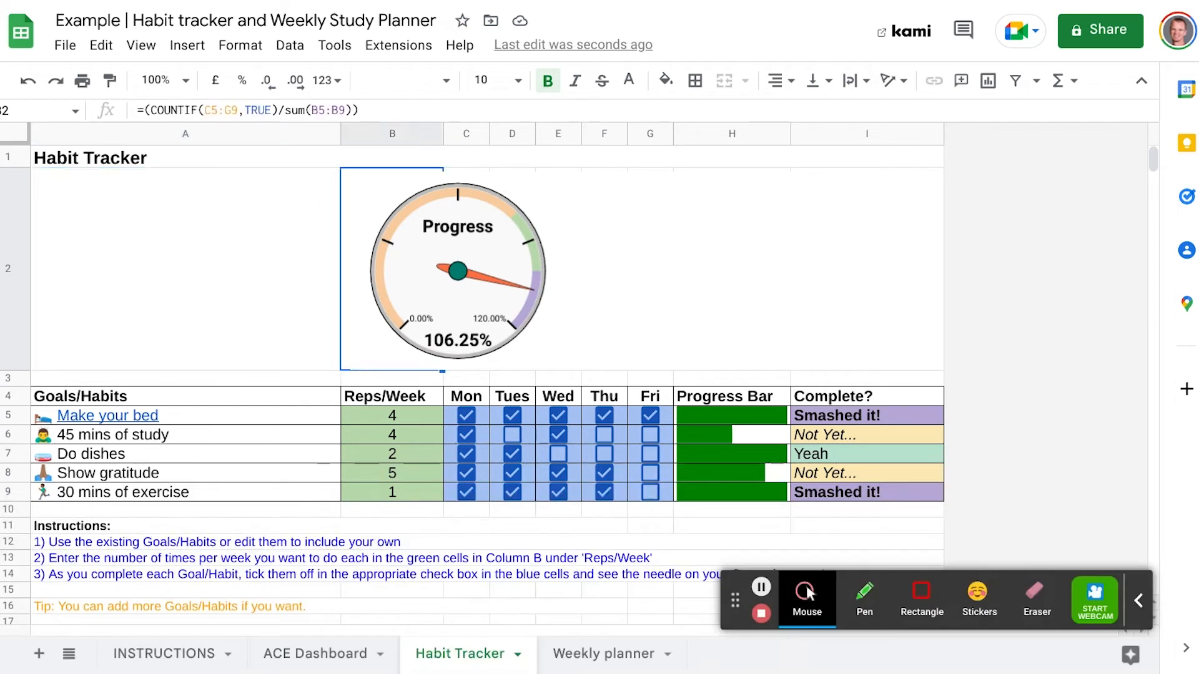
Step: Temporarily mark the COUNTIF, division and sum parts of the B2 formula in green, together with the tick boxes and Reps/Week values they use
click(864, 597)
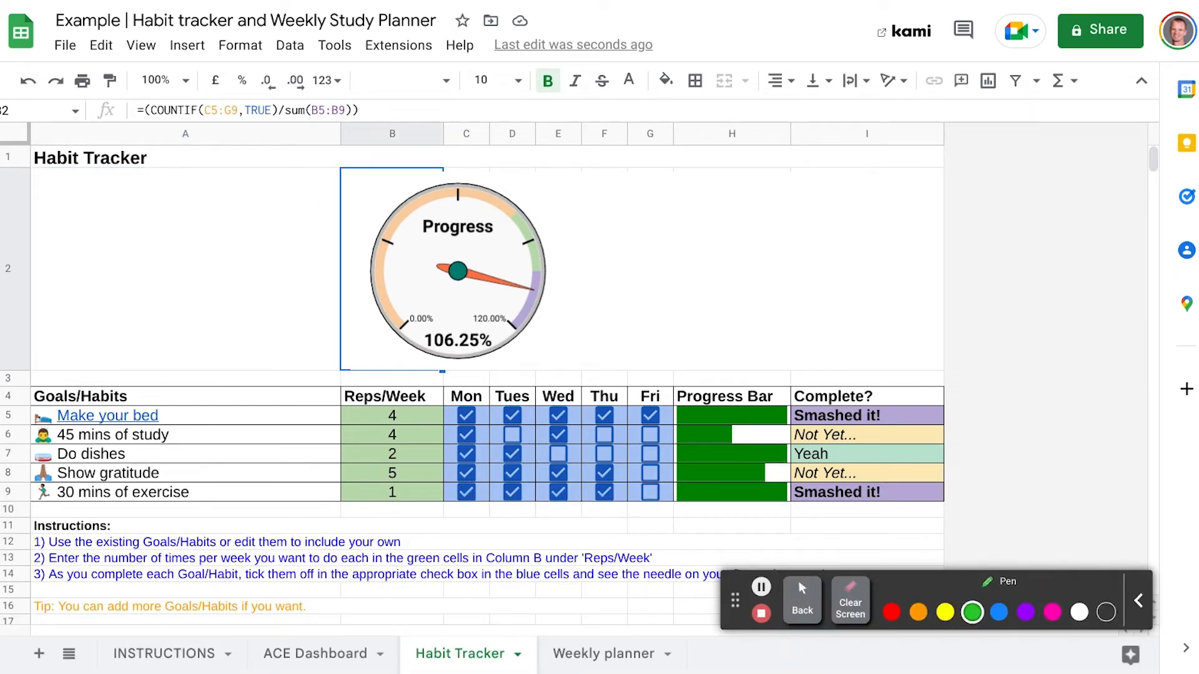
mouse_move(240, 101)
mouse_down()
mouse_move(166, 132)
mouse_move(256, 94)
mouse_move(201, 85)
mouse_up()
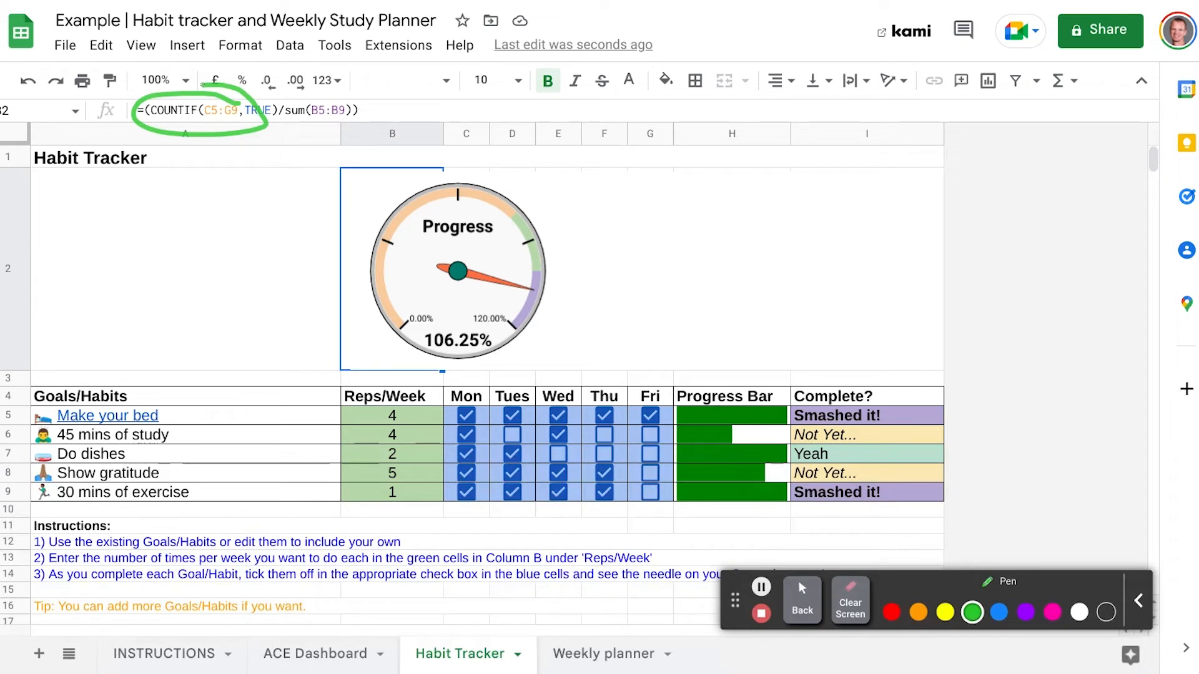
mouse_move(440, 407)
mouse_down()
mouse_move(439, 517)
mouse_move(604, 393)
mouse_move(674, 537)
mouse_move(415, 504)
mouse_up()
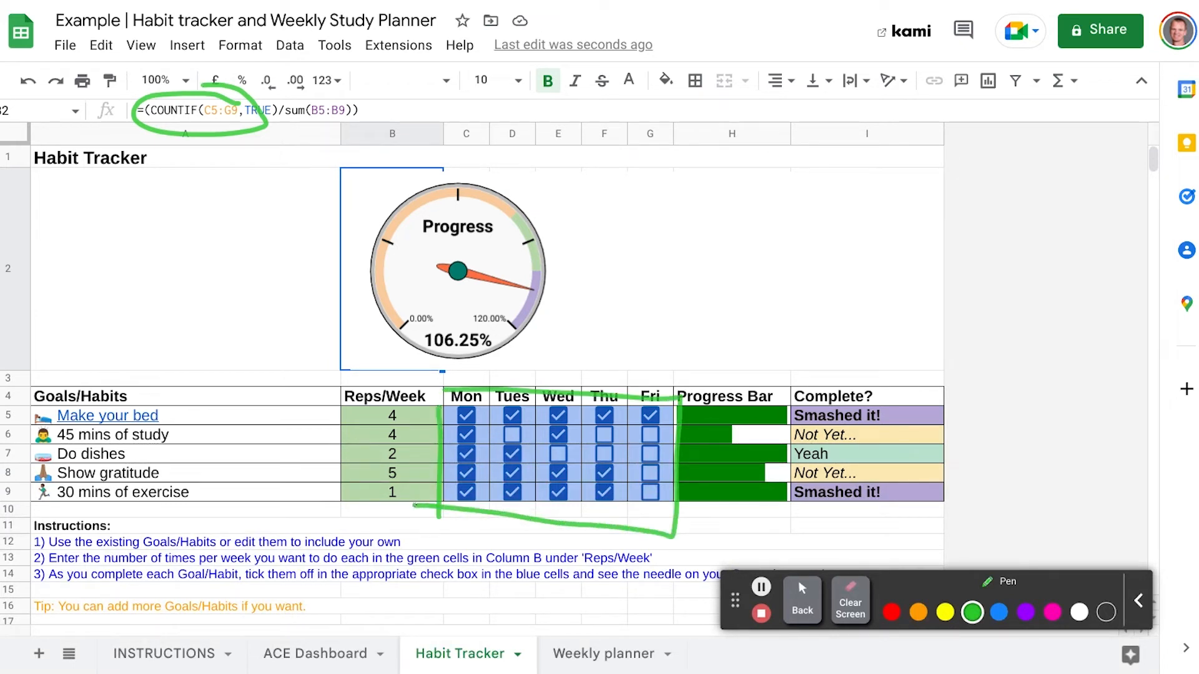
drag(264, 91, 265, 130)
mouse_move(288, 87)
mouse_down()
mouse_move(287, 143)
mouse_move(360, 91)
mouse_move(280, 131)
mouse_up()
mouse_move(345, 387)
mouse_down()
mouse_move(338, 503)
mouse_move(441, 427)
mouse_move(354, 501)
mouse_up()
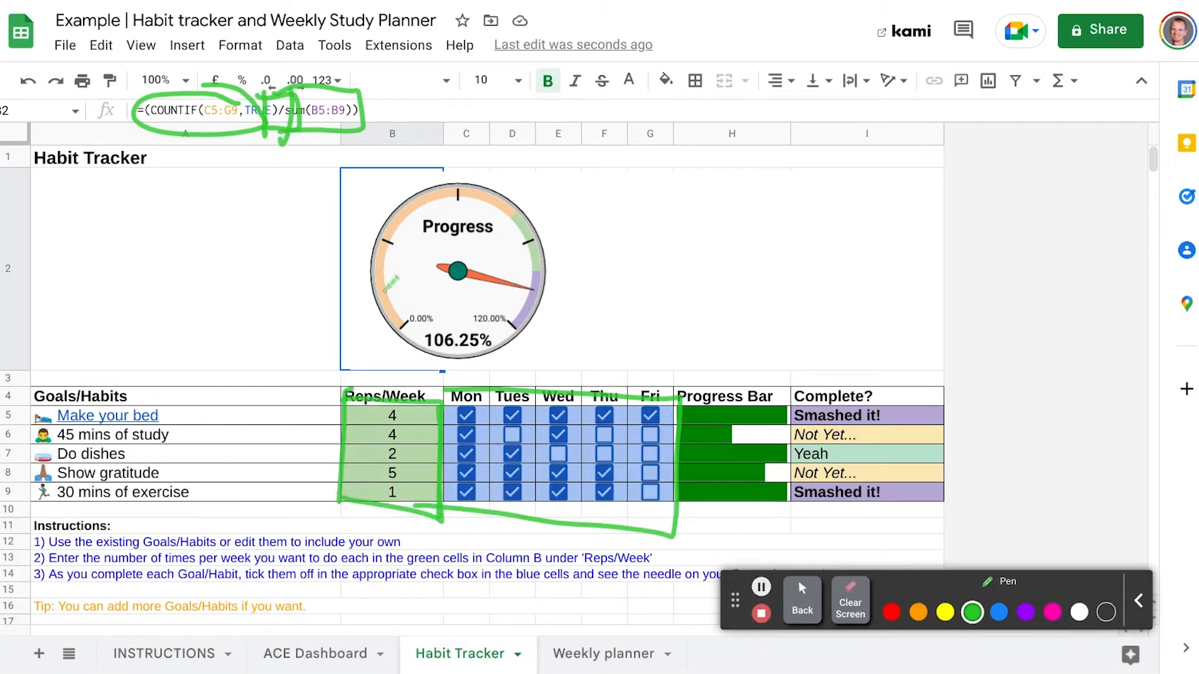
click(850, 600)
click(803, 601)
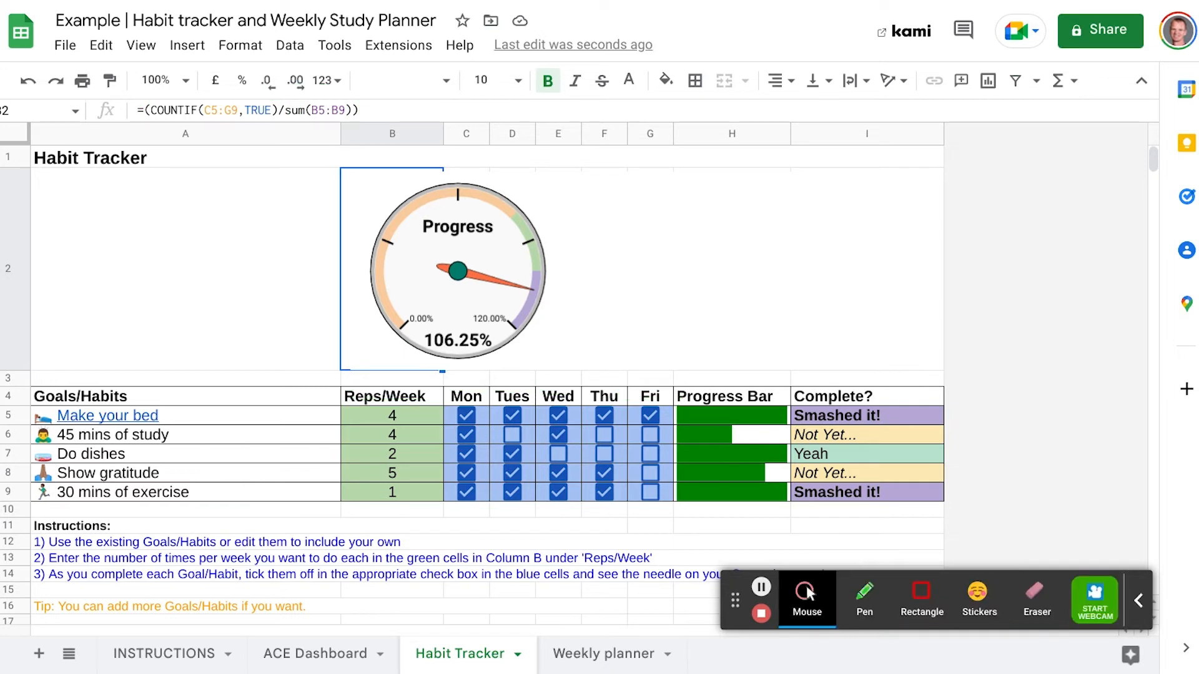
Step: Move the progress gauge back over cell A2, and view the formula behind the party popper emoji in I2
click(766, 285)
drag(765, 286, 447, 281)
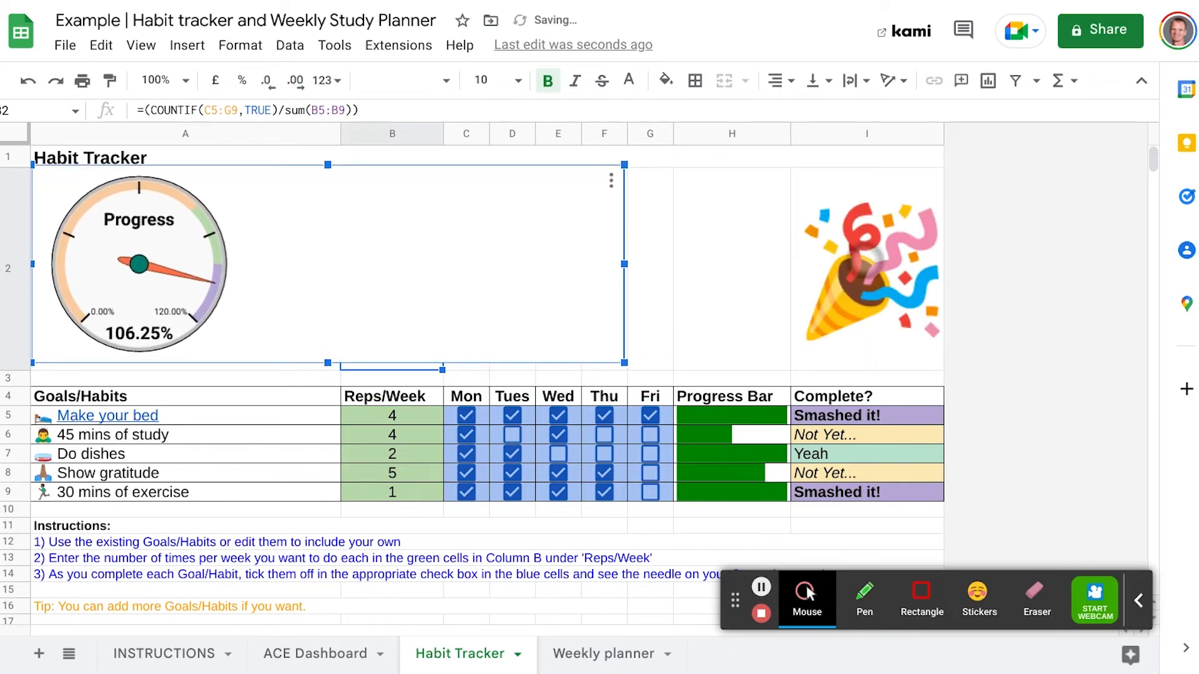
click(866, 260)
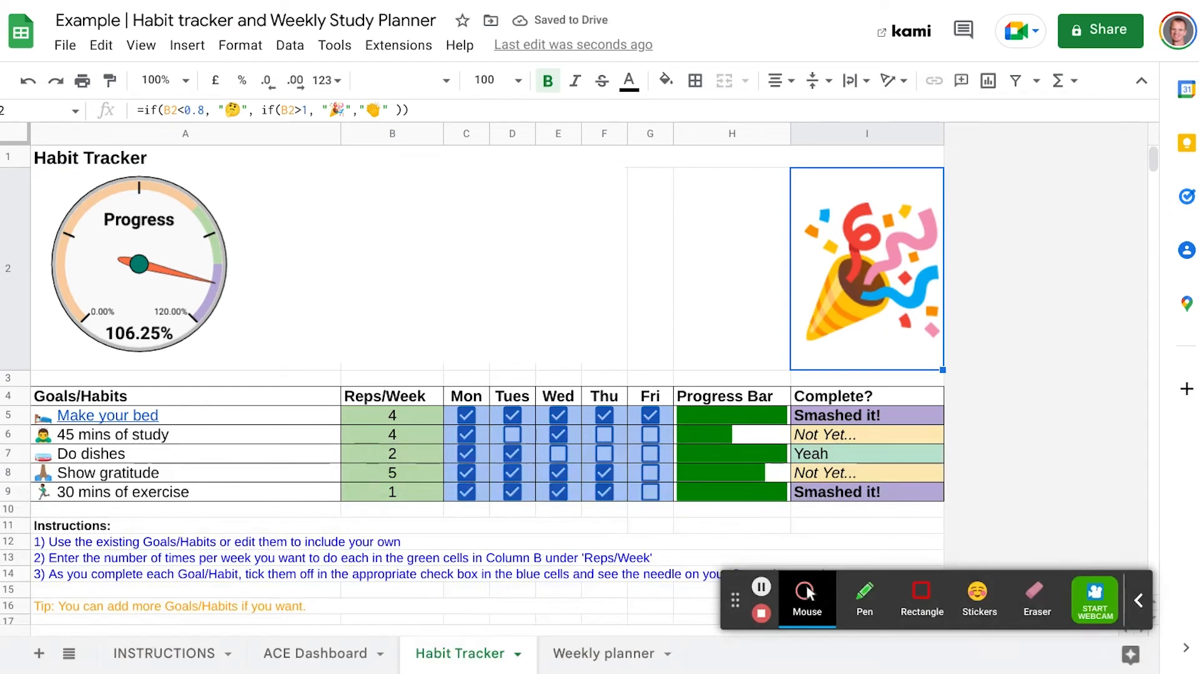
Step: Temporarily mark the B2<0.8 and B2>1 conditions and the clapping emoji in the I2 formula in green, and point out the cell's font size
click(864, 593)
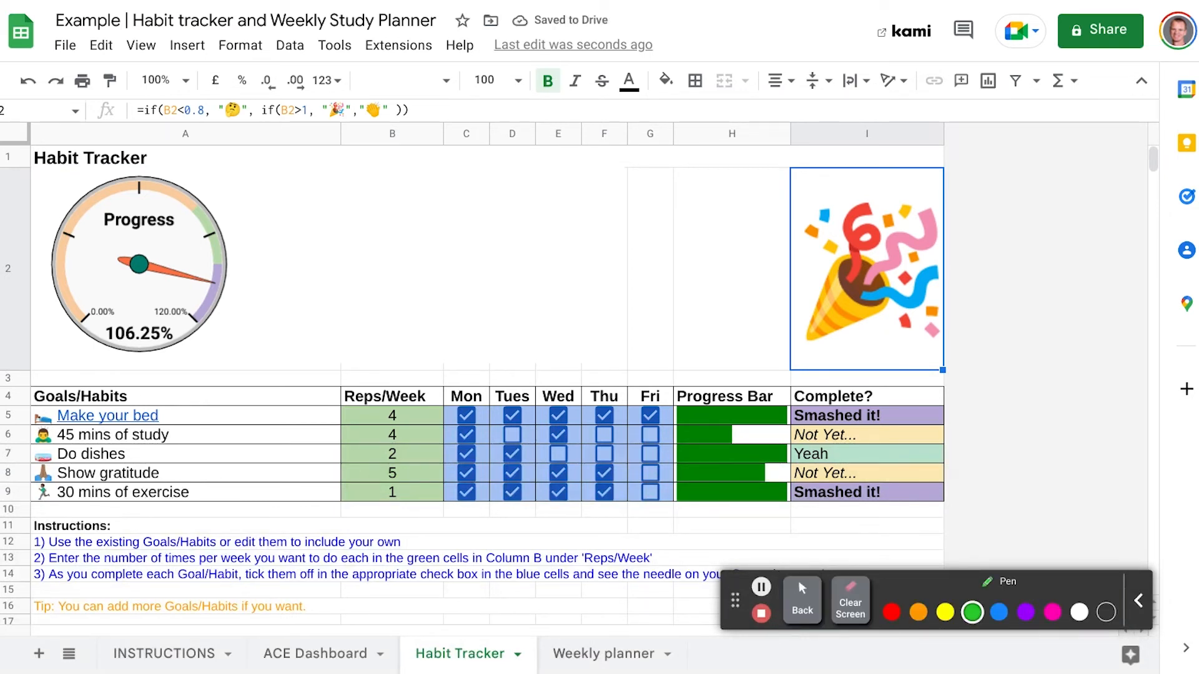
mouse_move(428, 108)
mouse_down()
mouse_move(341, 82)
mouse_move(131, 139)
mouse_move(458, 111)
mouse_move(386, 82)
mouse_up()
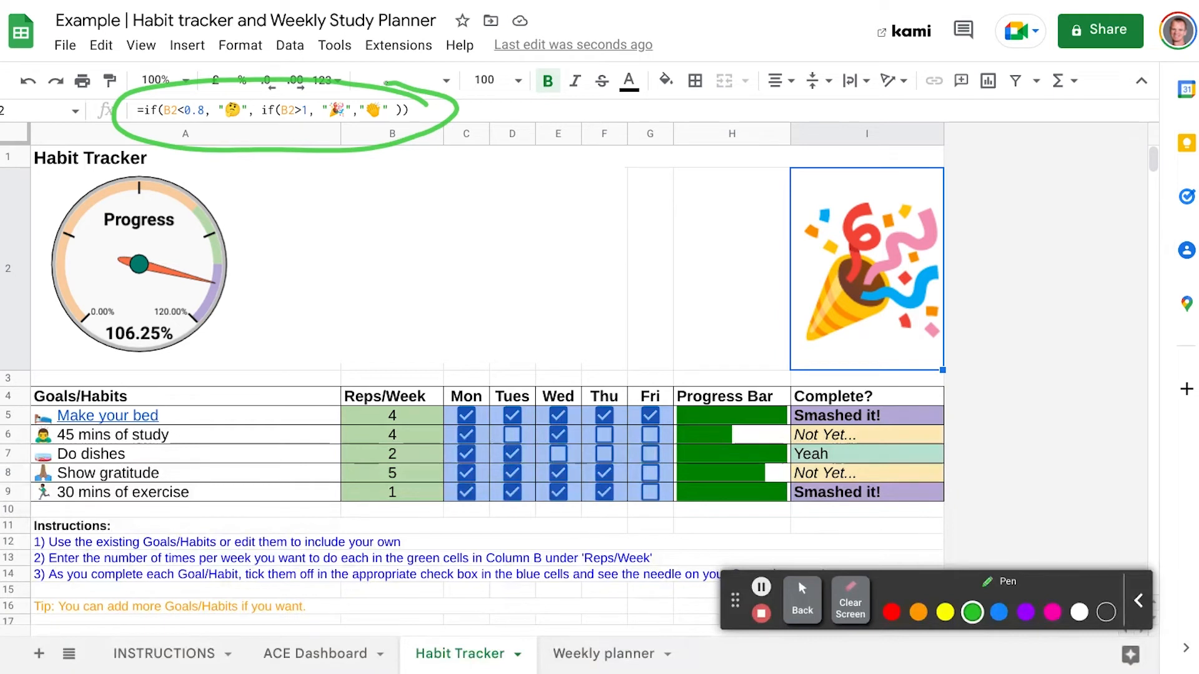
mouse_move(153, 107)
mouse_down()
mouse_move(259, 93)
mouse_move(229, 125)
mouse_move(154, 122)
mouse_up()
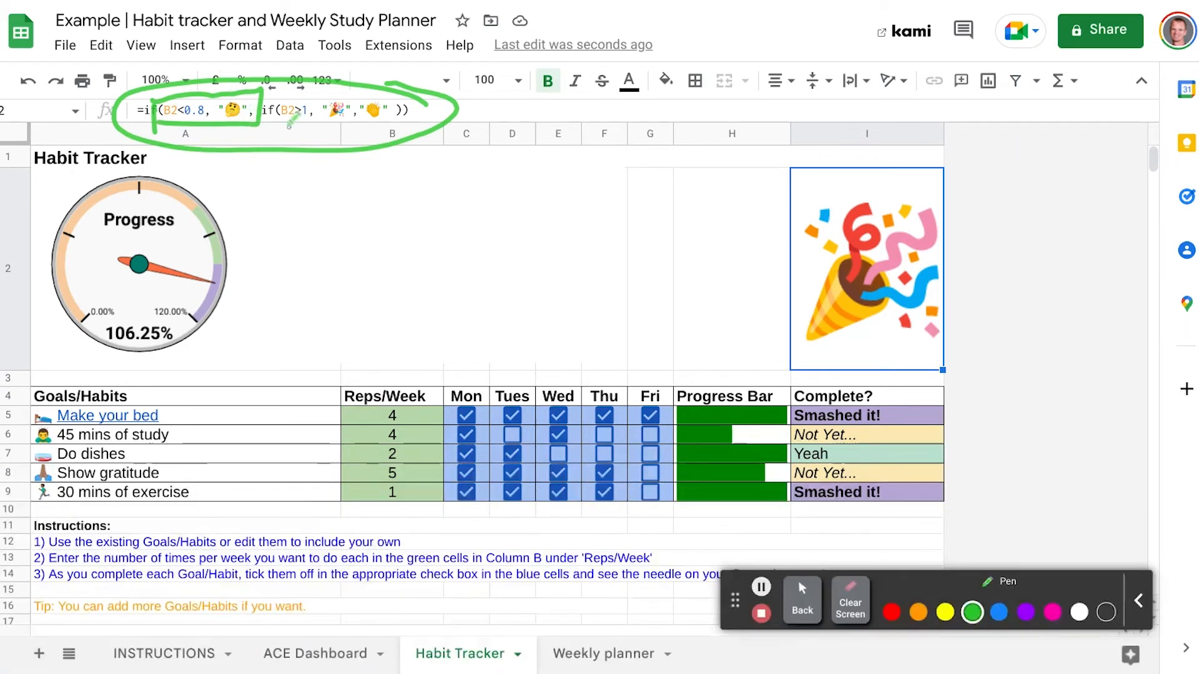
mouse_move(350, 91)
mouse_down()
mouse_move(326, 91)
mouse_move(336, 143)
mouse_move(353, 94)
mouse_up()
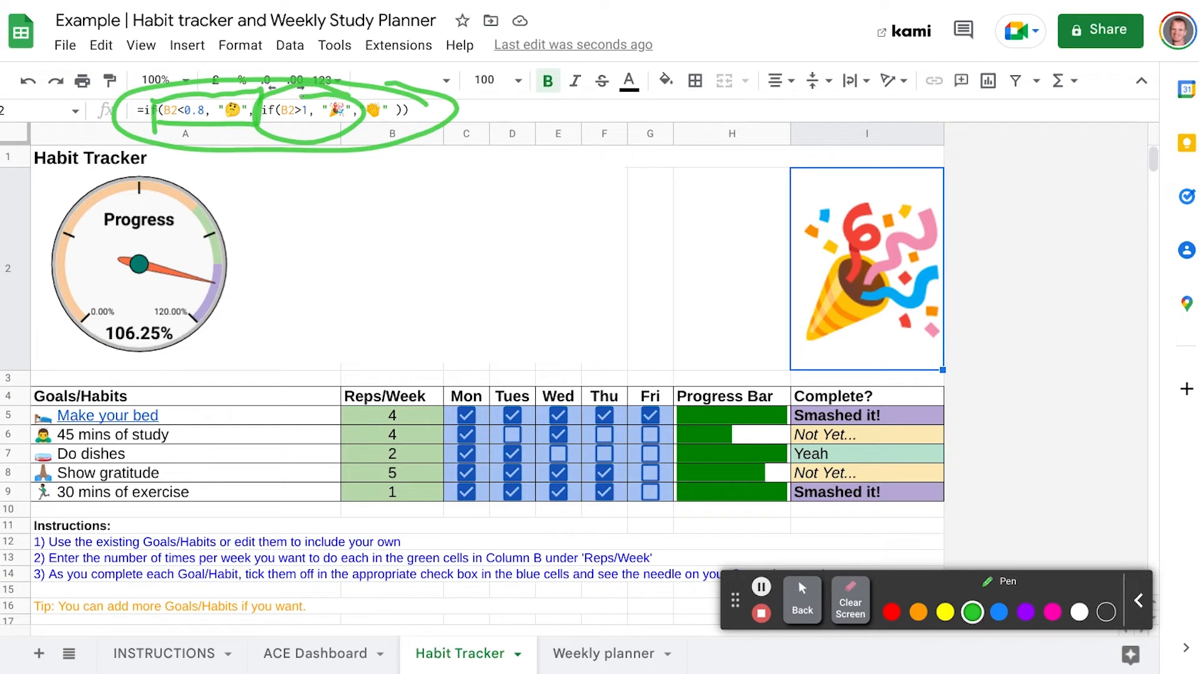
drag(353, 94, 357, 127)
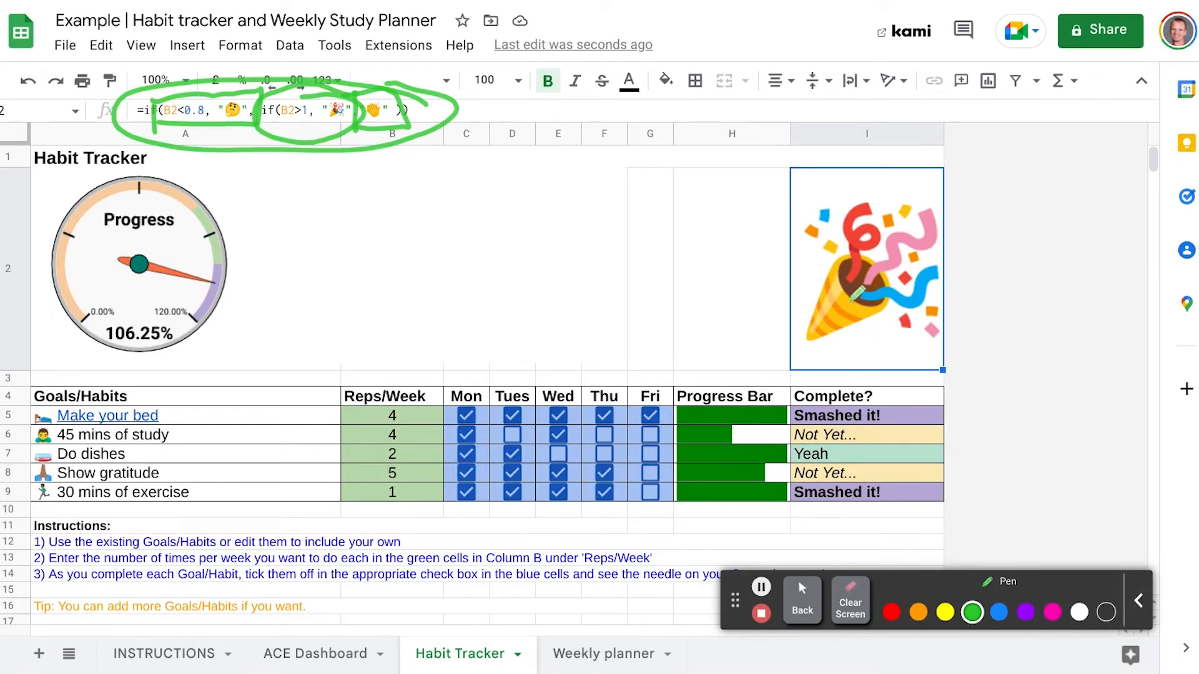
click(850, 603)
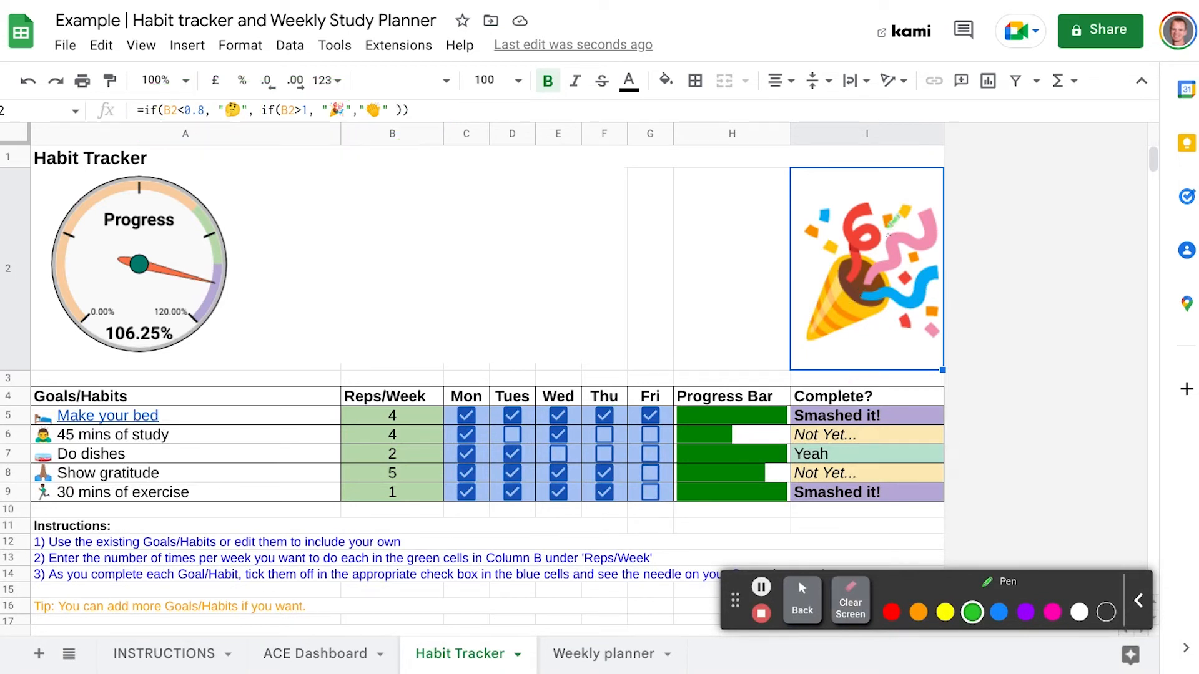
click(803, 599)
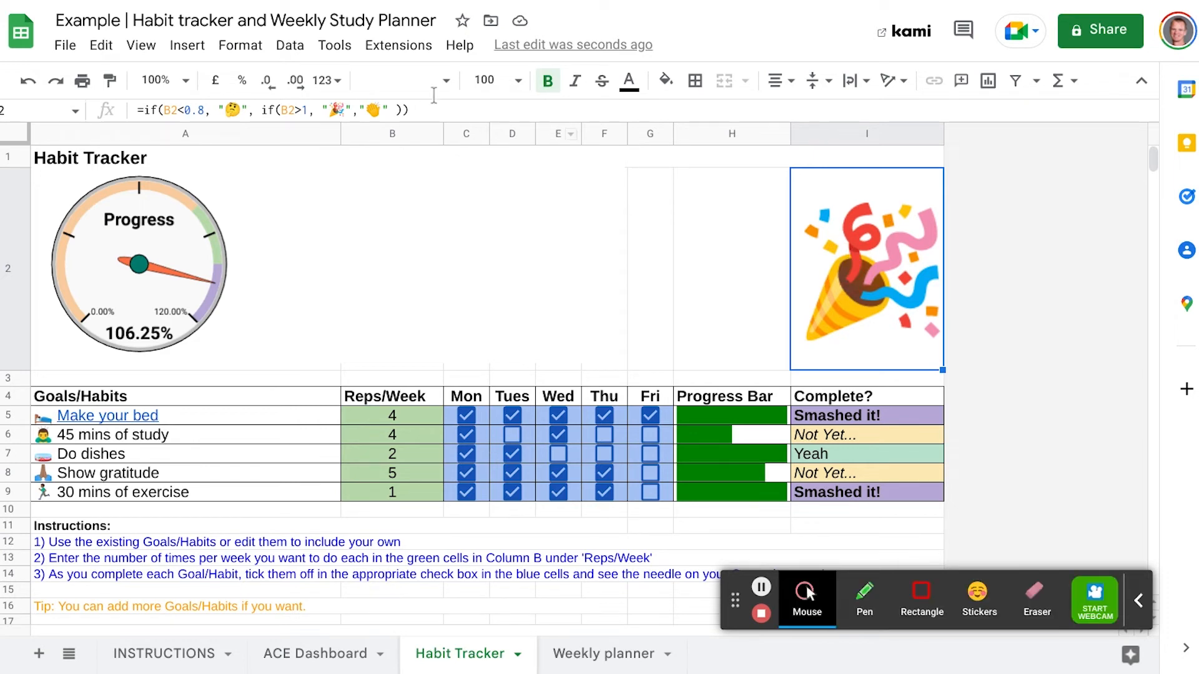
click(521, 85)
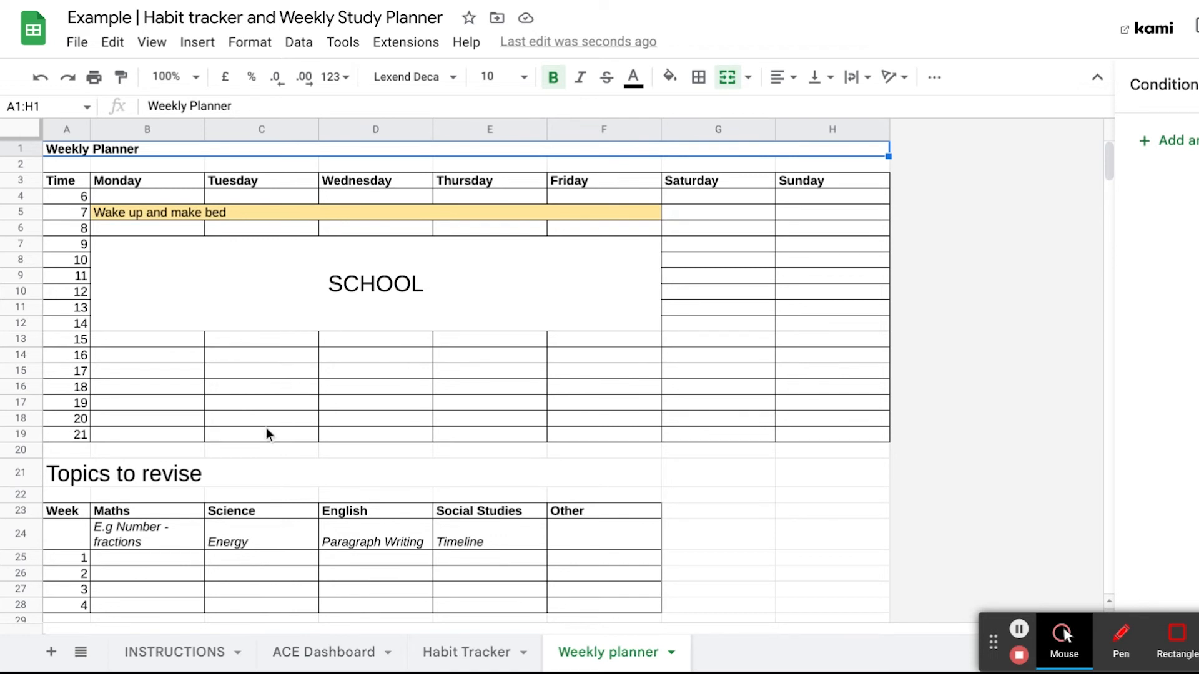
Step: Look through the Weekly planner's timetable, Topics to revise table and instructions, and return to the start of the sheet
scroll(267, 434, down, 5)
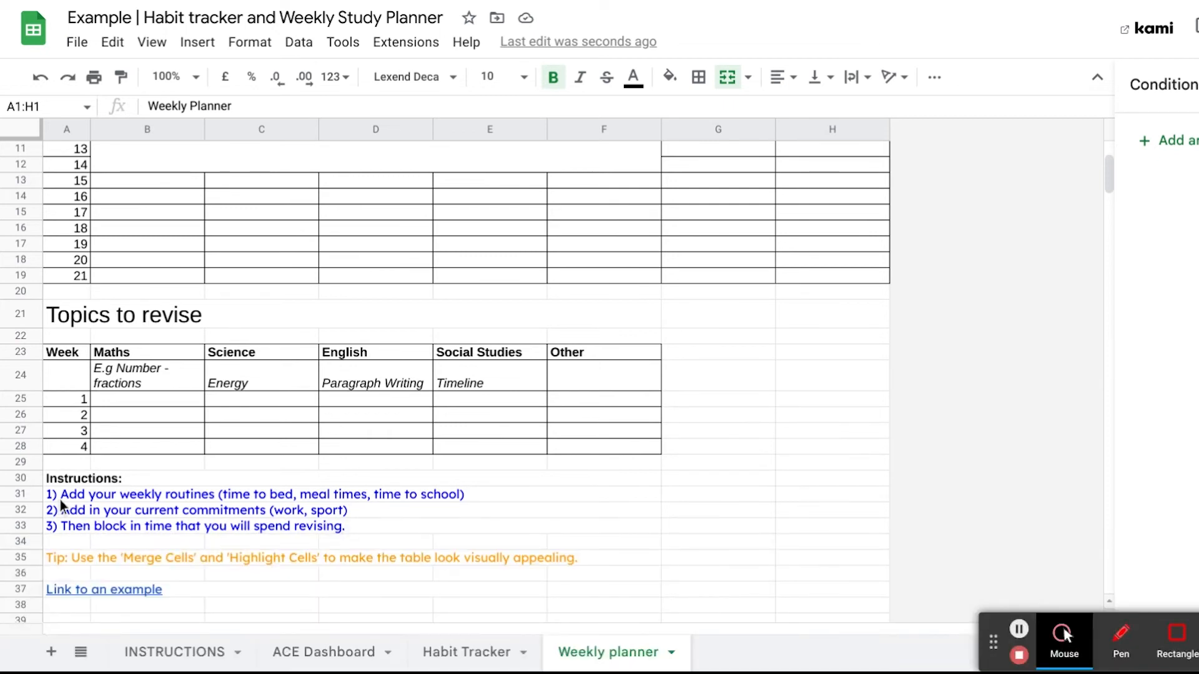
scroll(446, 384, up, 5)
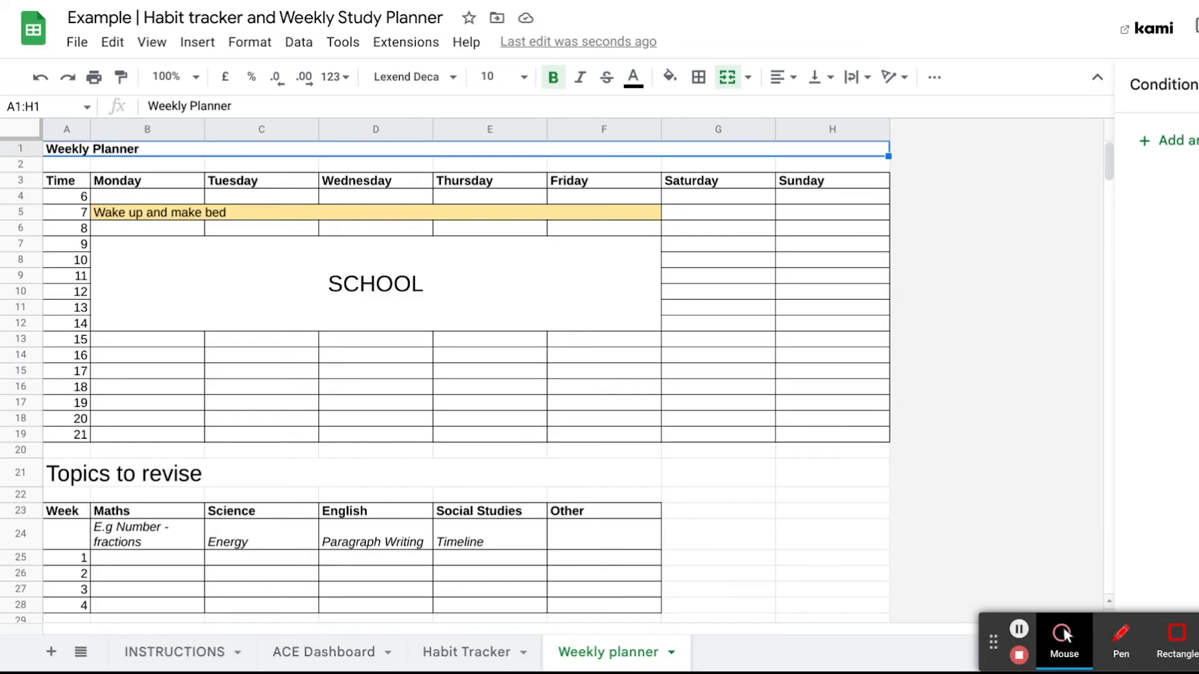
Step: Enter Bus to school in Monday's 8 o'clock slot of the weekly planner
click(133, 229)
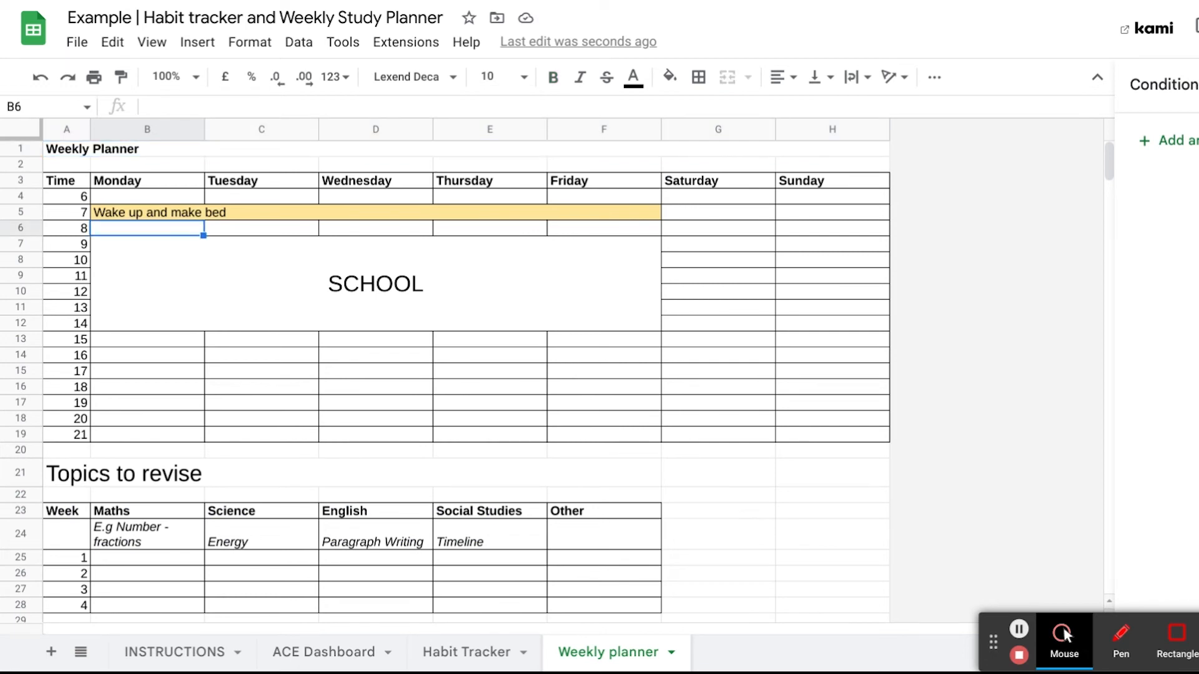
text(Bus to school)
key(Tab)
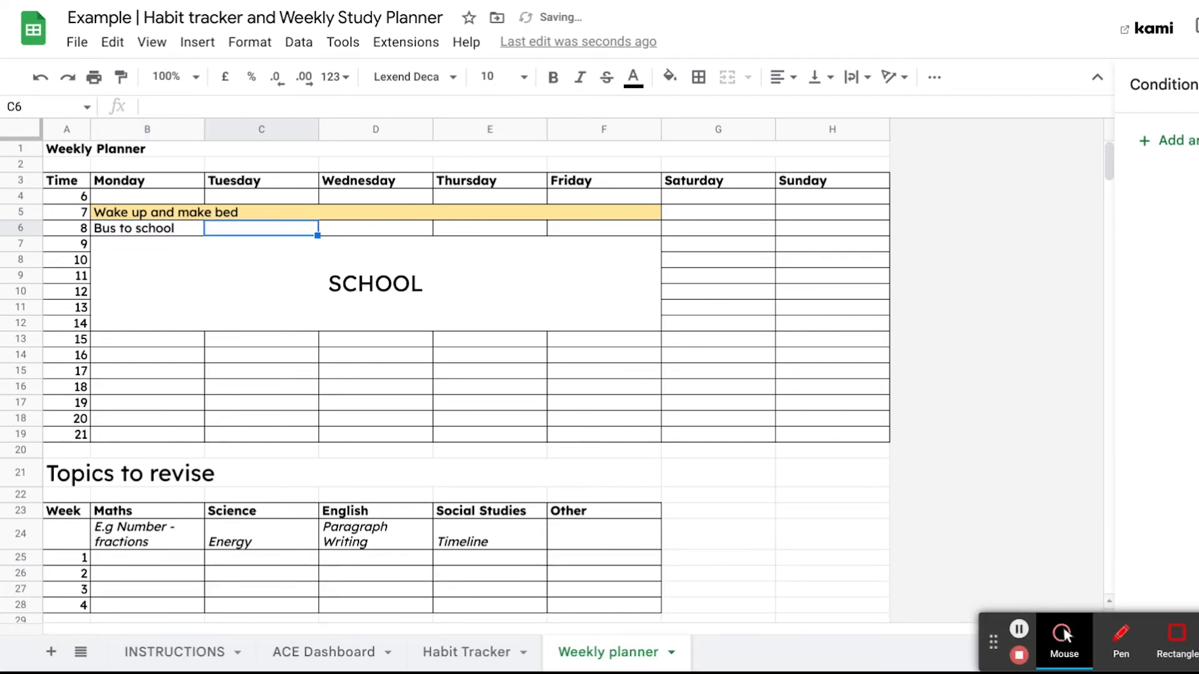
key(Tab)
key(Tab)
key(Tab)
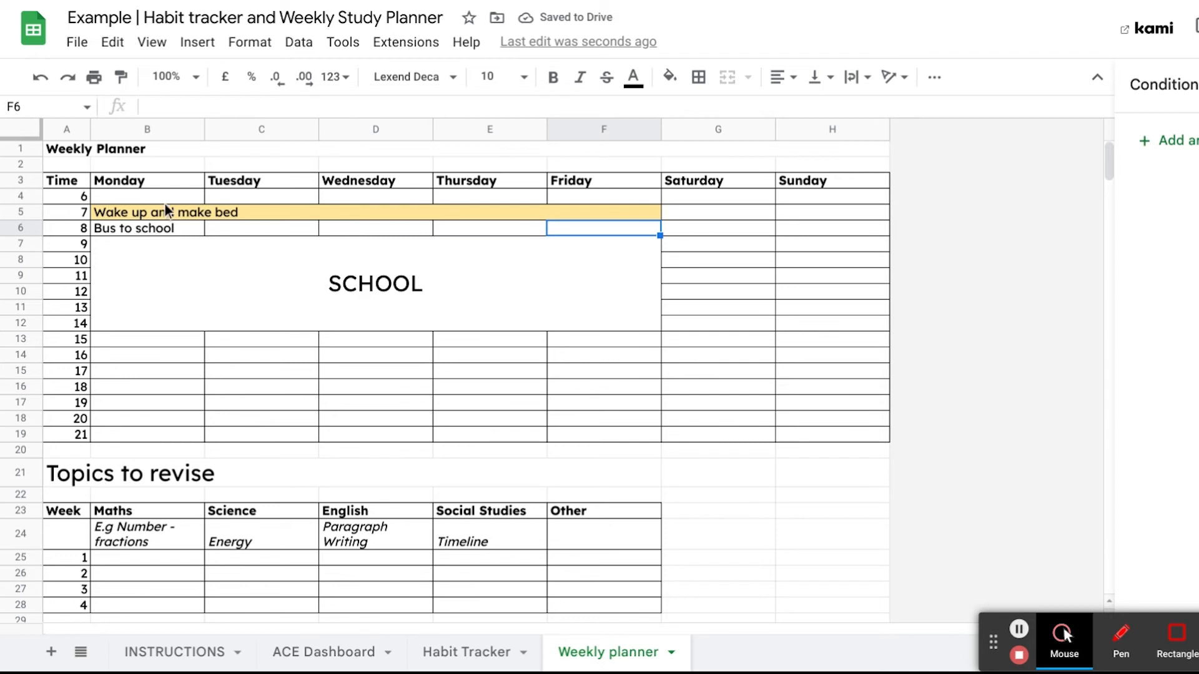
Step: Merge the Bus to school slot across Monday to Friday and fill it light green
click(160, 240)
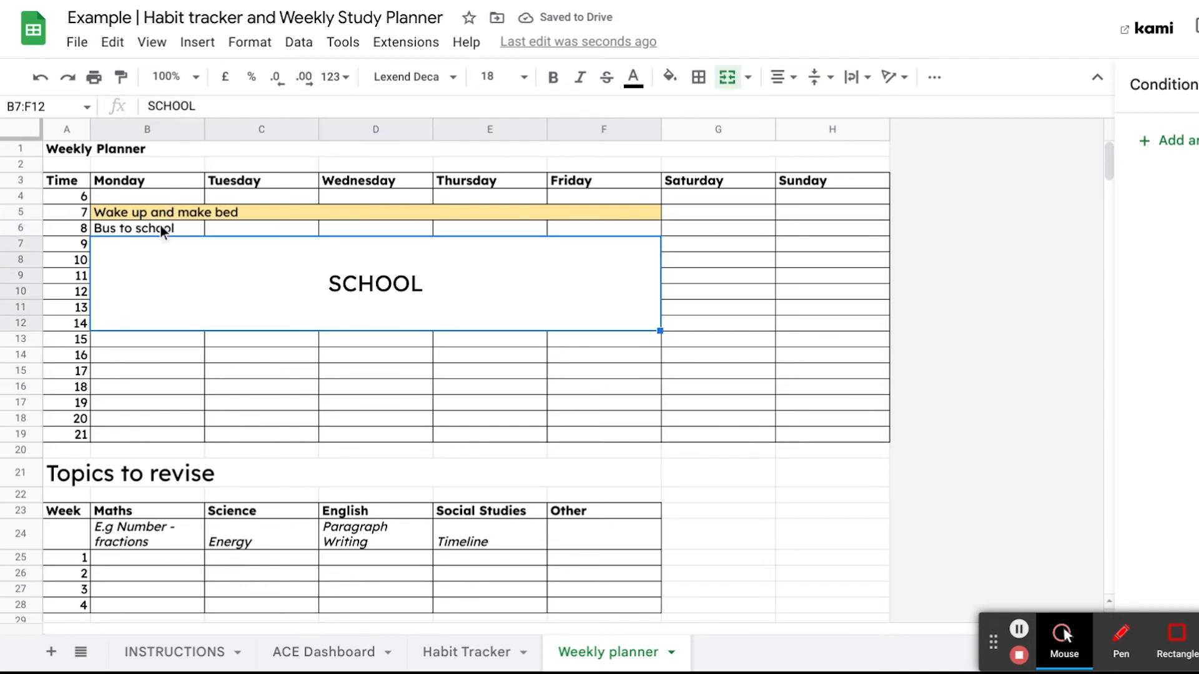
click(161, 227)
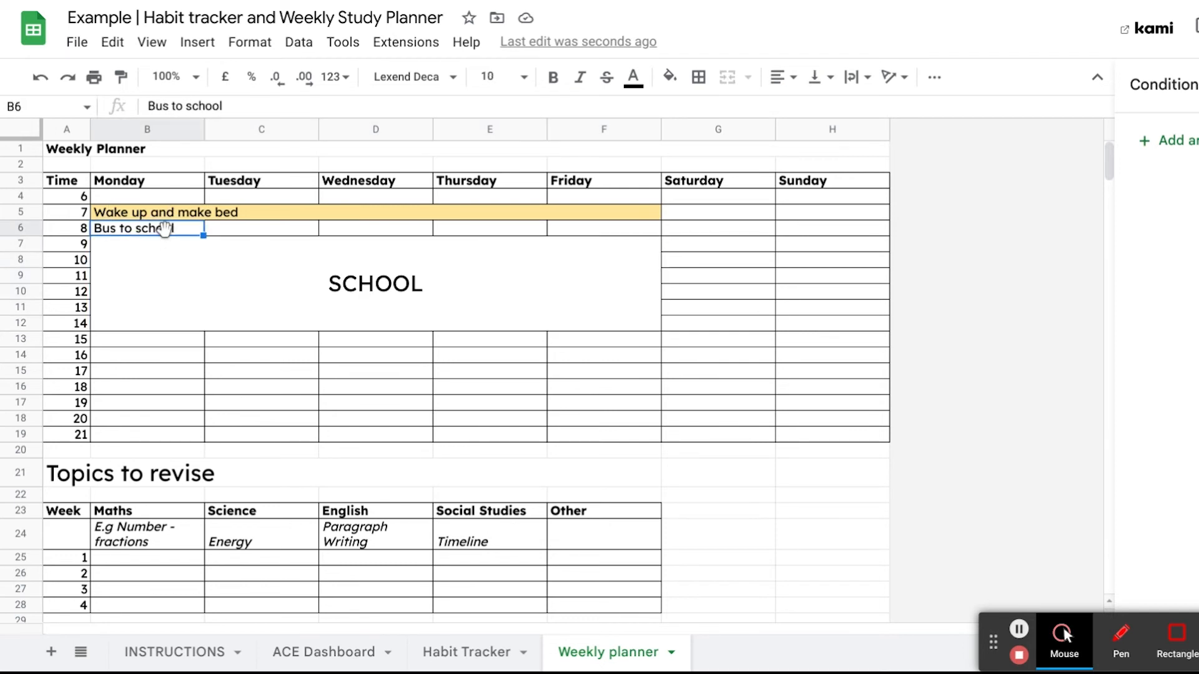
shift+click(561, 232)
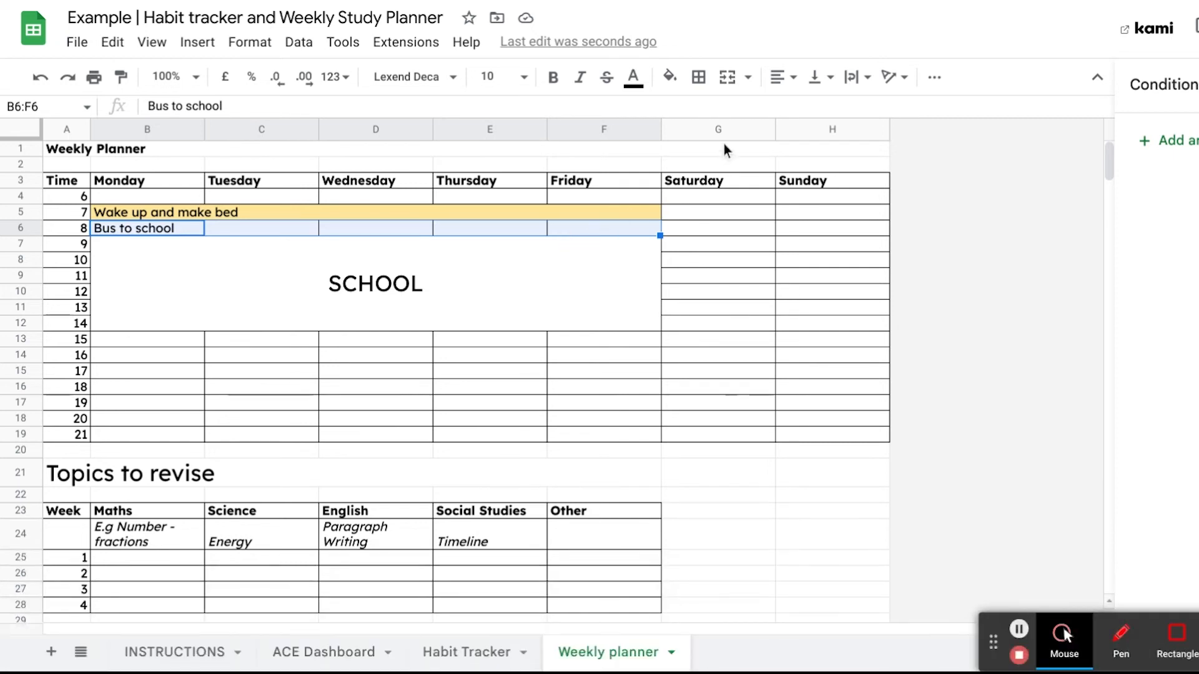
click(728, 77)
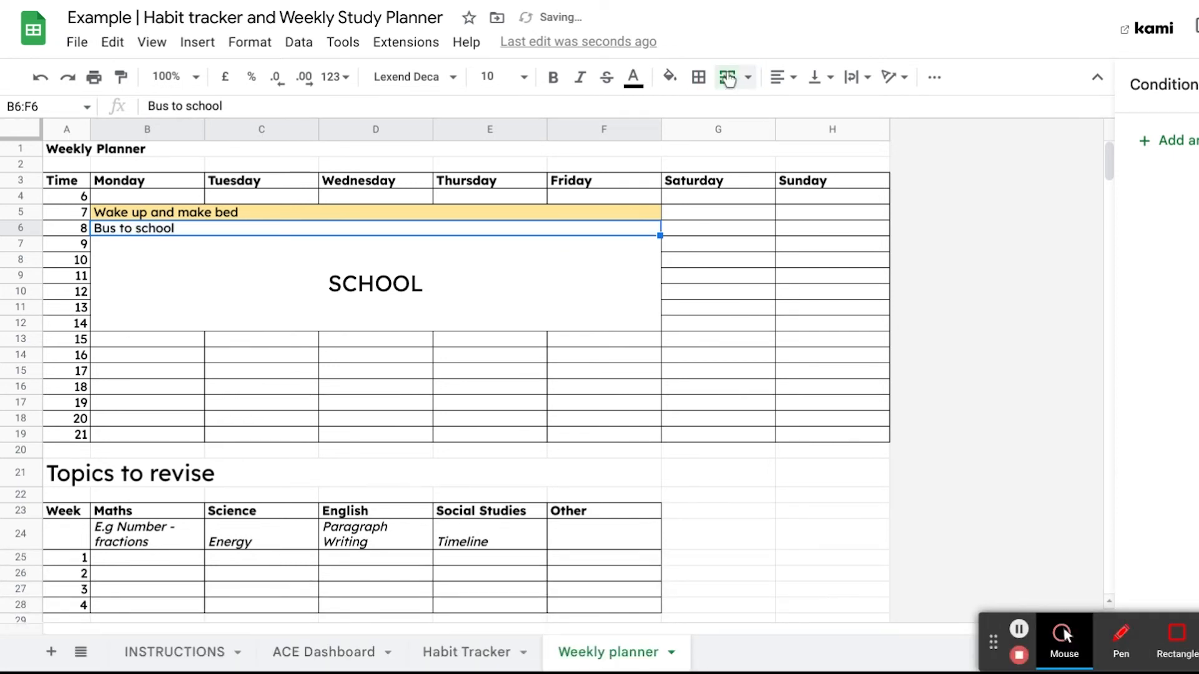
click(664, 79)
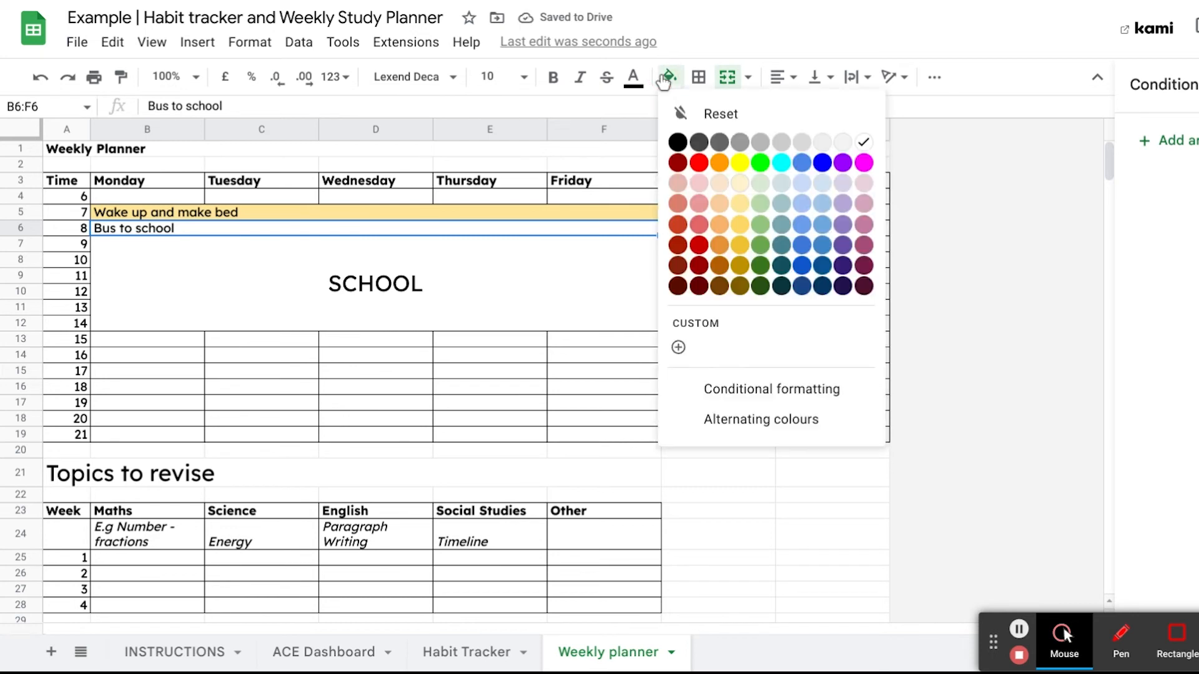
click(763, 204)
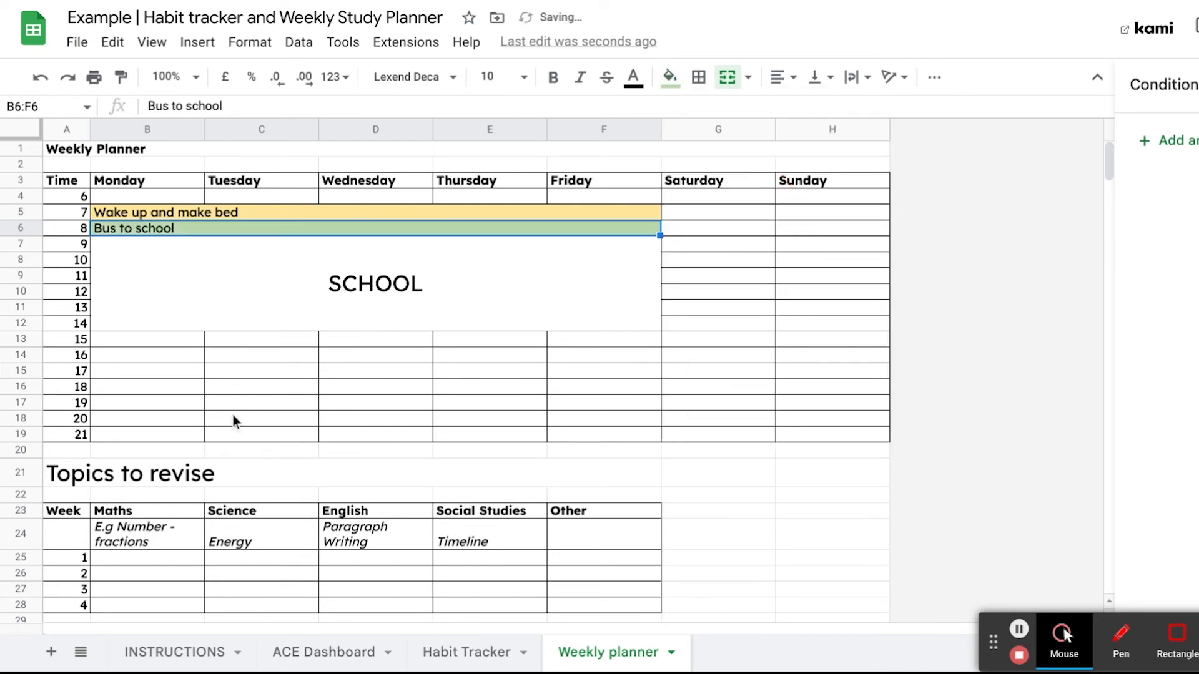
Step: Add Meal time at 18 o'clock as one merged block from Monday to Sunday with a blue fill
click(120, 388)
text(Meal time)
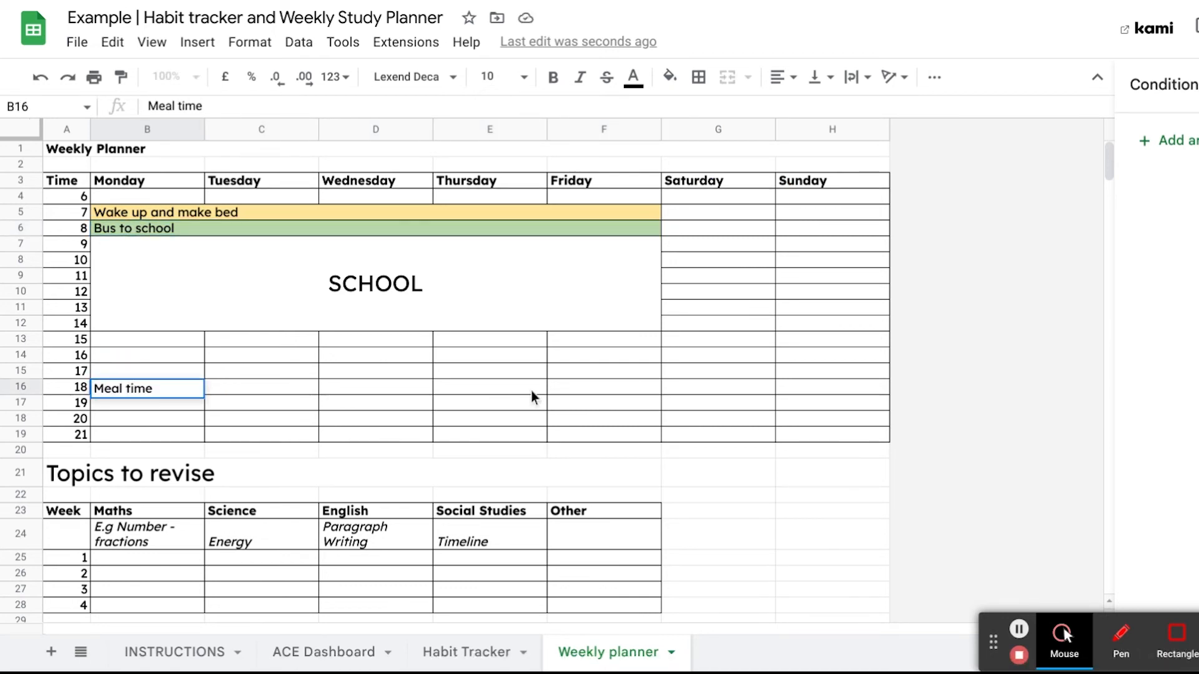
shift+click(788, 388)
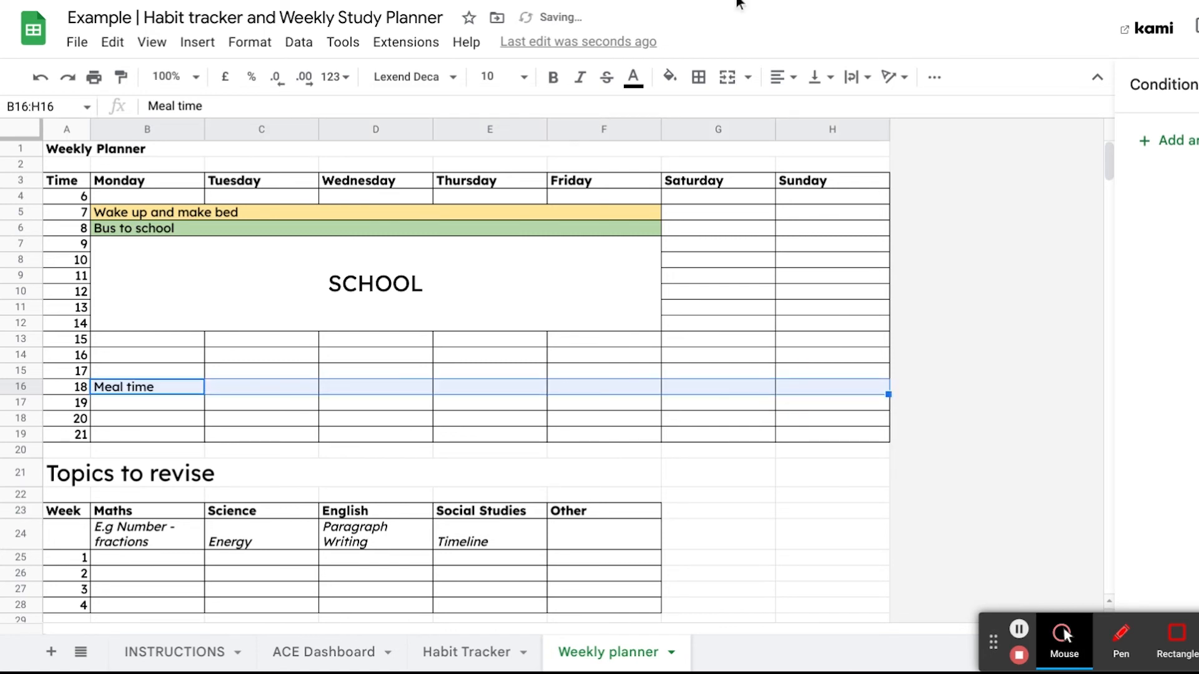
click(725, 80)
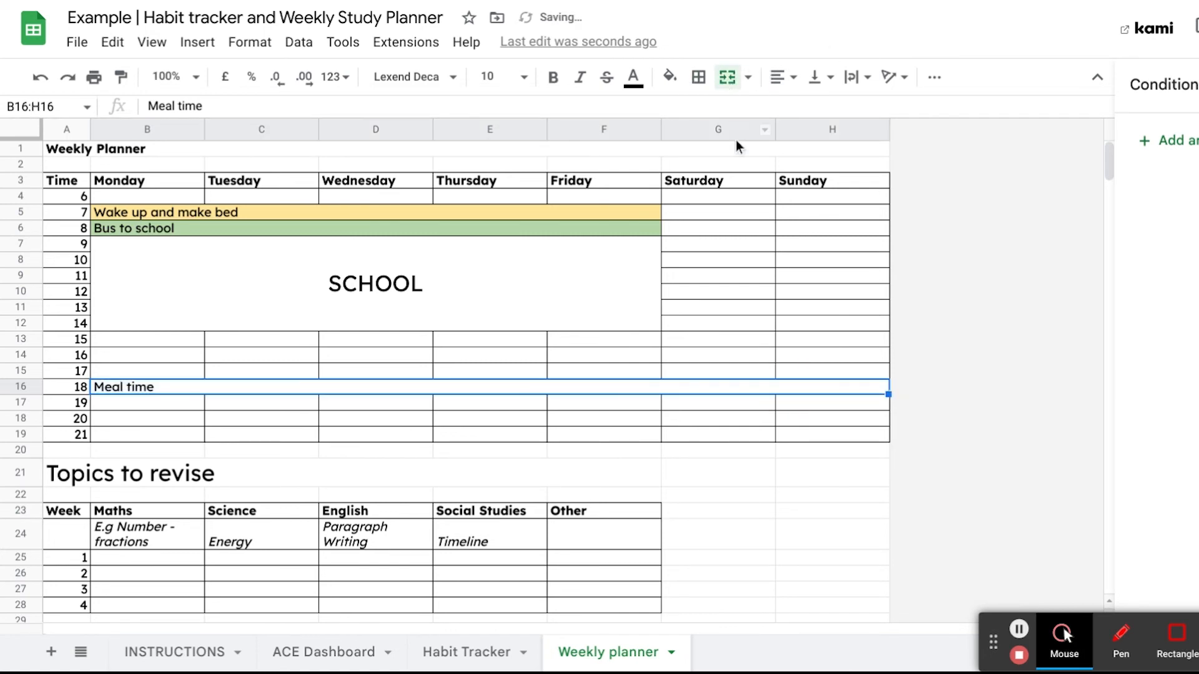
click(669, 78)
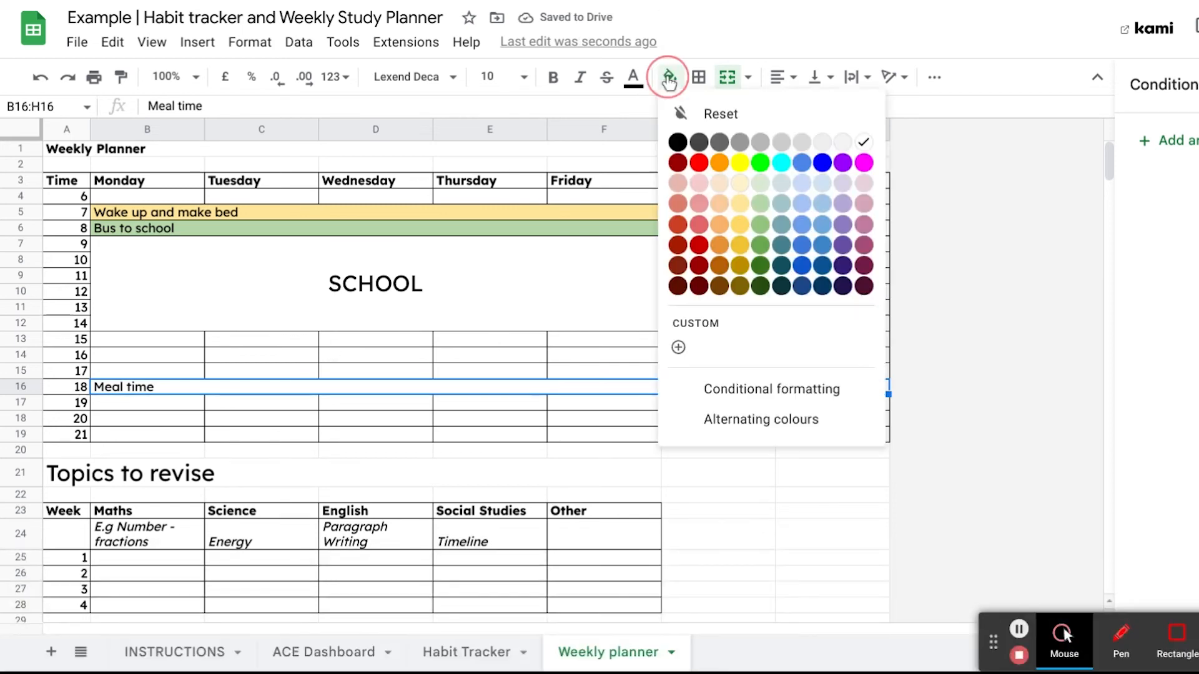
click(799, 249)
Step: Block out Wednesday from 19 to 21 as a merged Underwater hockey cell with a pale blue-grey fill
scroll(425, 369, down, 5)
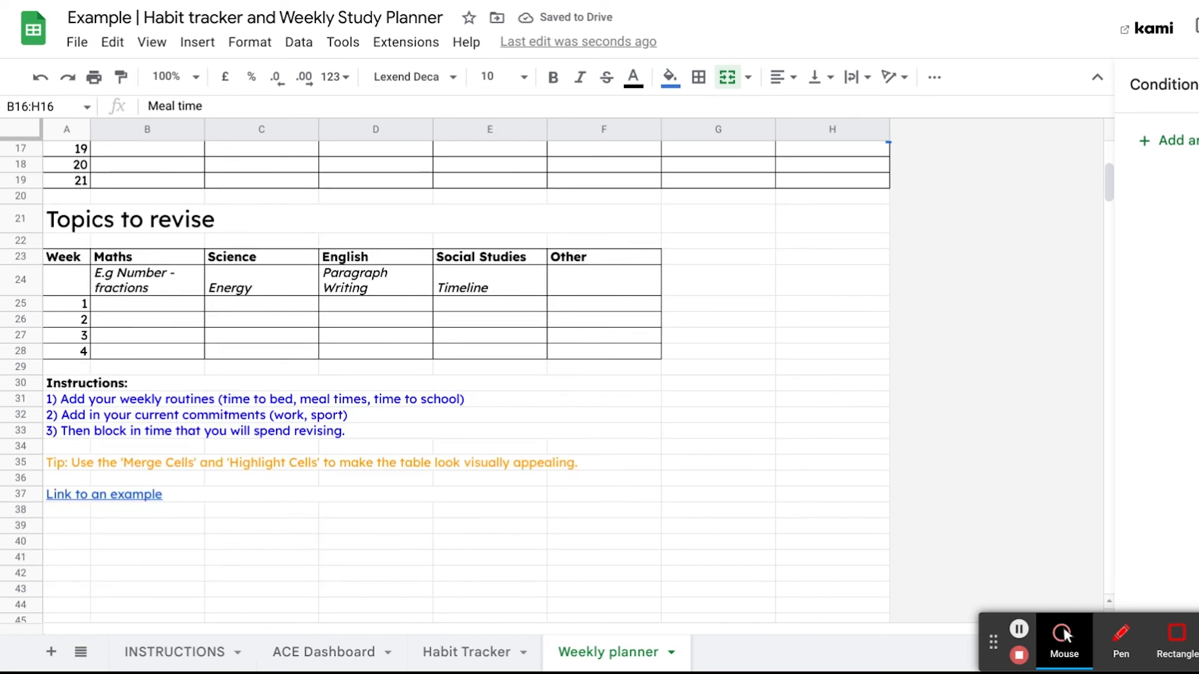
scroll(148, 414, up, 5)
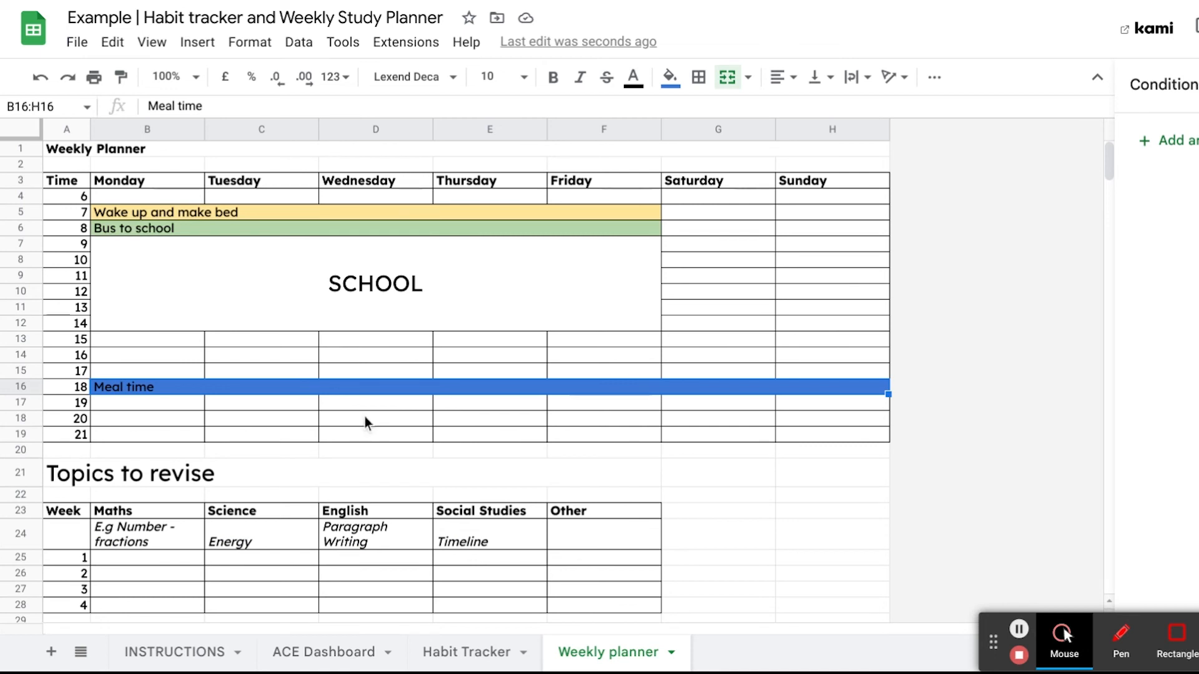
drag(365, 403, 365, 442)
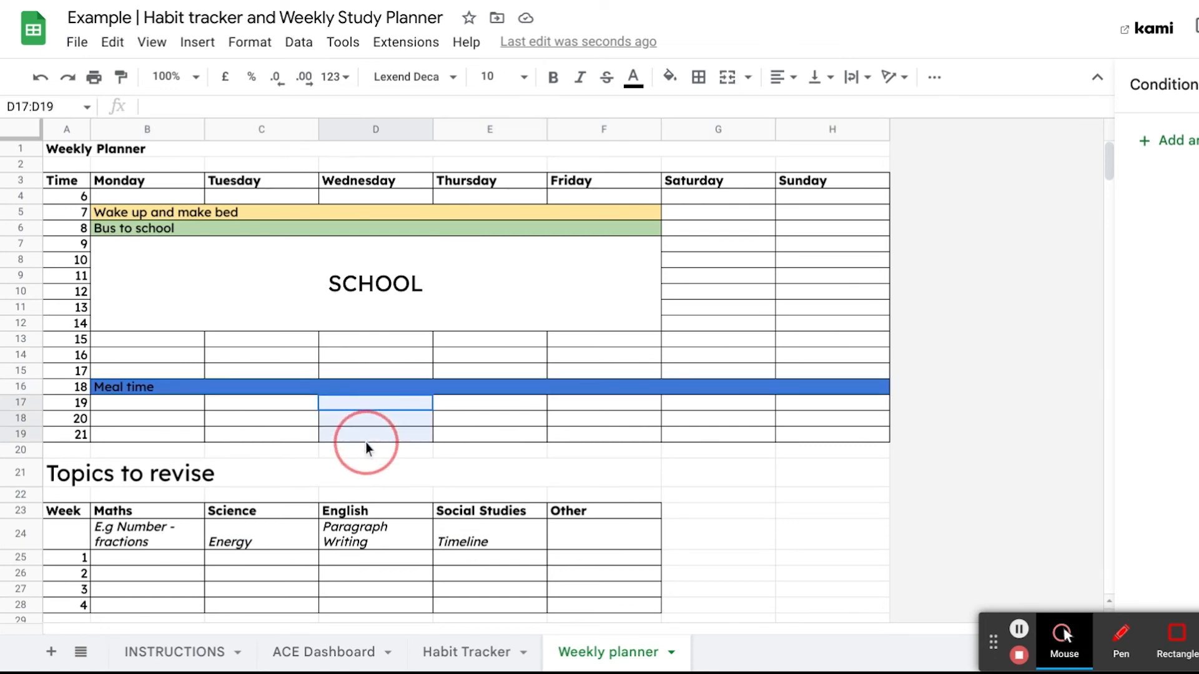
click(365, 405)
text(Und)
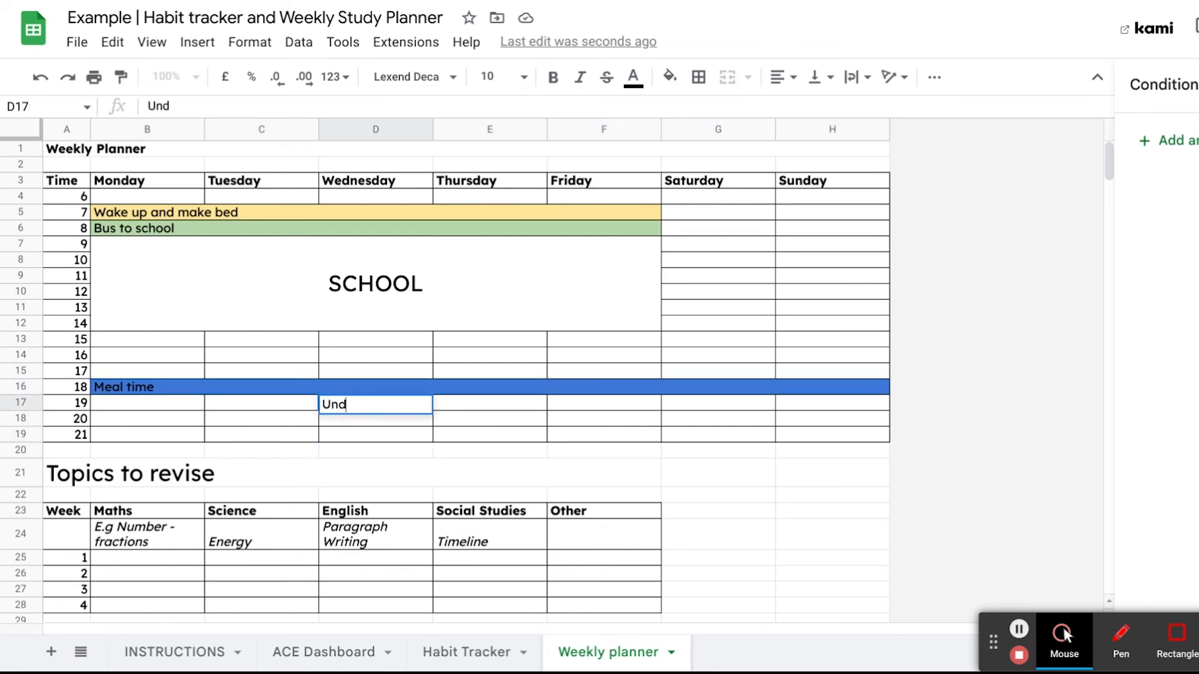
text(erwater hockey)
shift+click(373, 436)
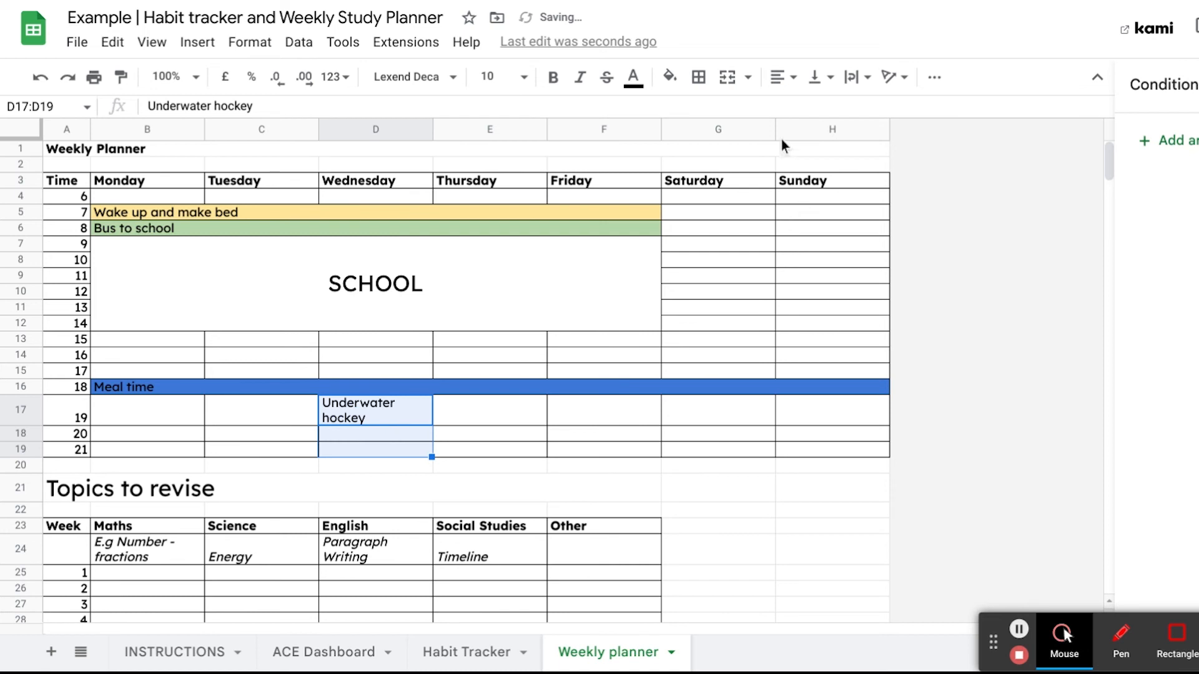
click(726, 76)
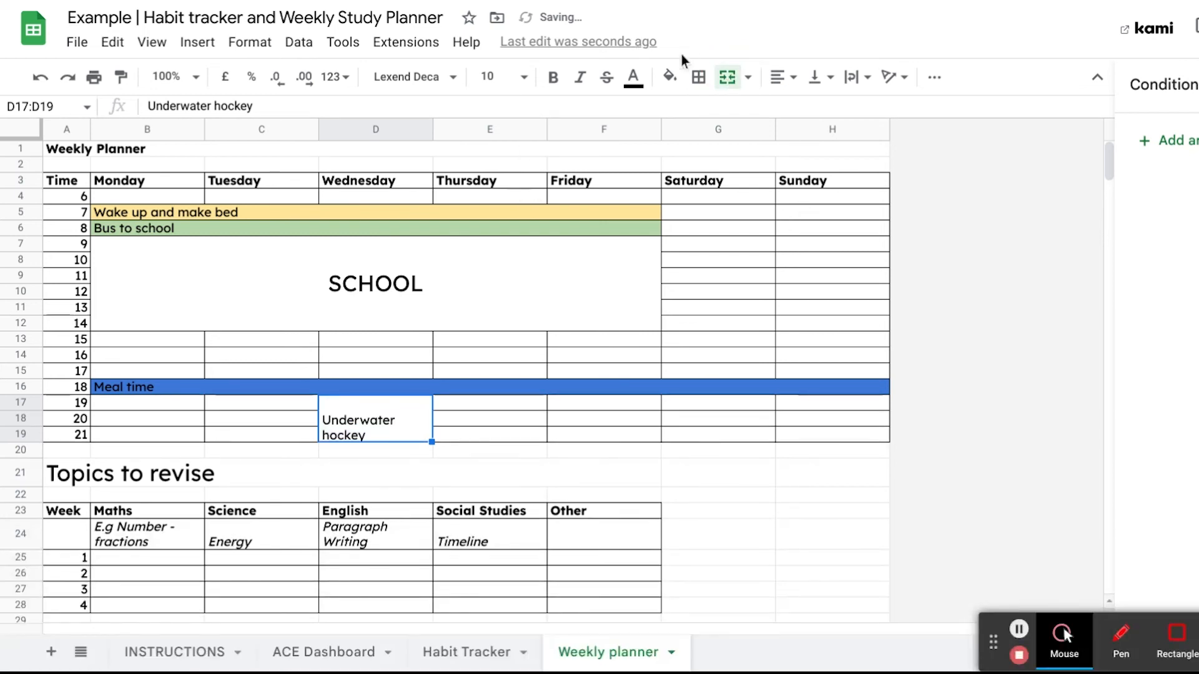
click(669, 76)
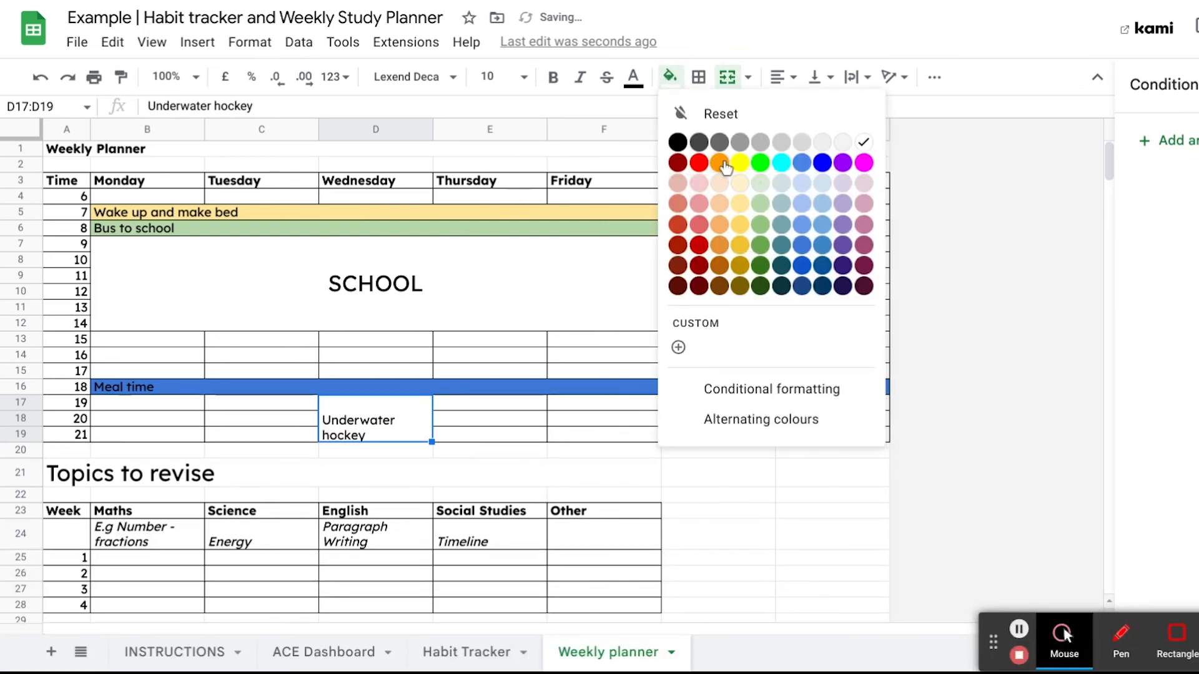
click(782, 188)
Step: Block out Sunday from 7 to 12 as a merged Work cell with a light yellow fill
drag(827, 213, 826, 300)
text(Work)
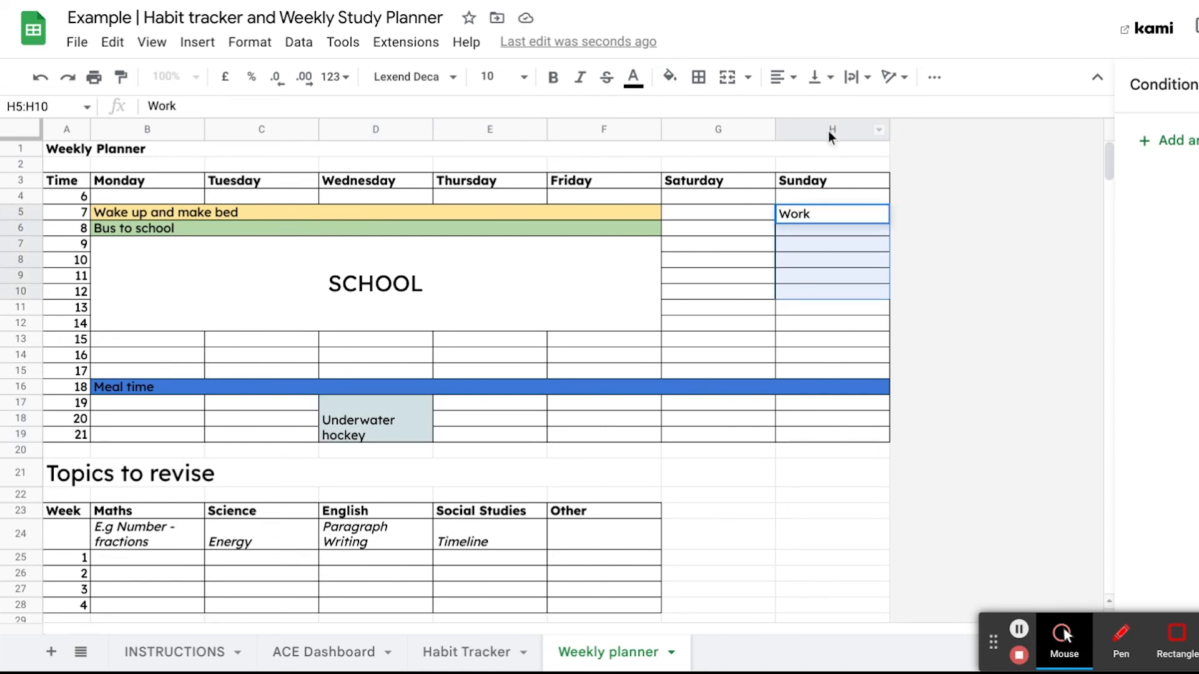
click(727, 77)
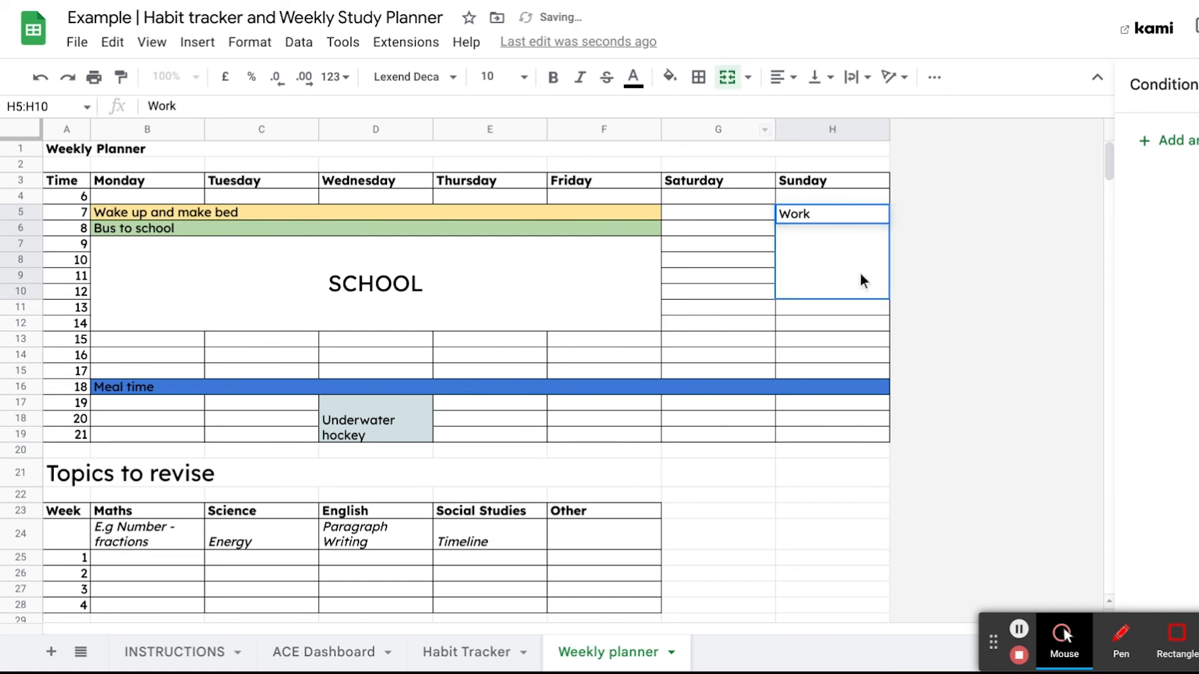
click(670, 77)
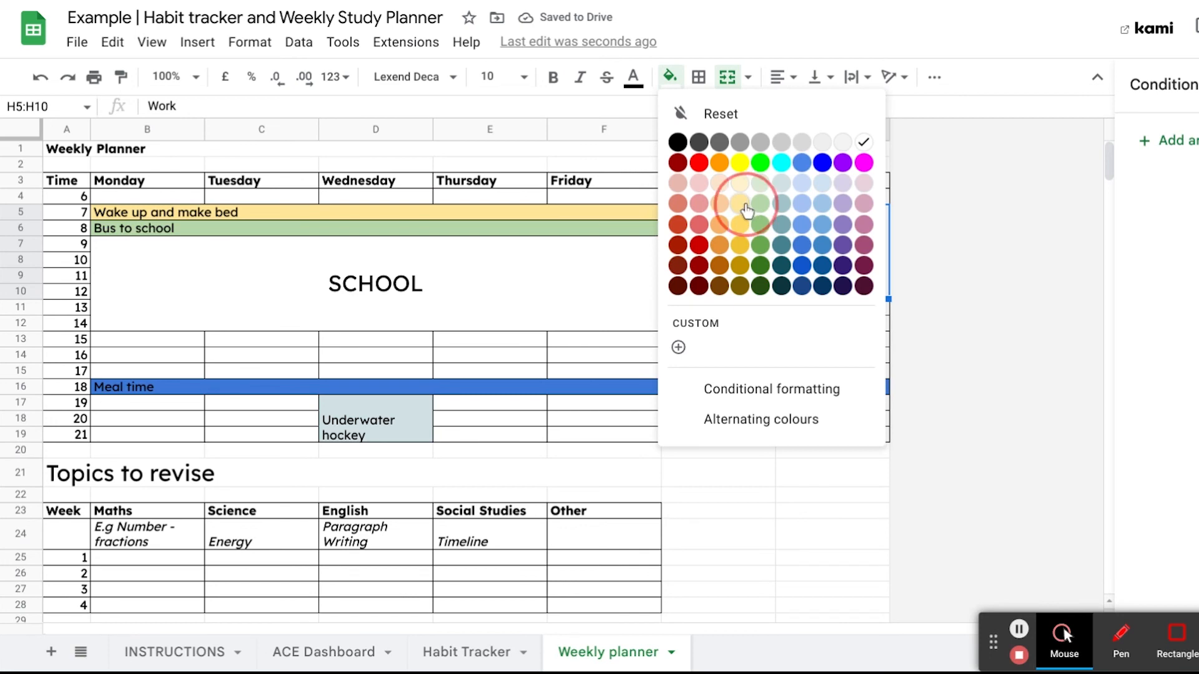
click(743, 206)
Step: Enter Study in the Monday and Thursday 16 o'clock slots and the Saturday 8 o'clock slot
click(216, 444)
scroll(216, 444, down, 5)
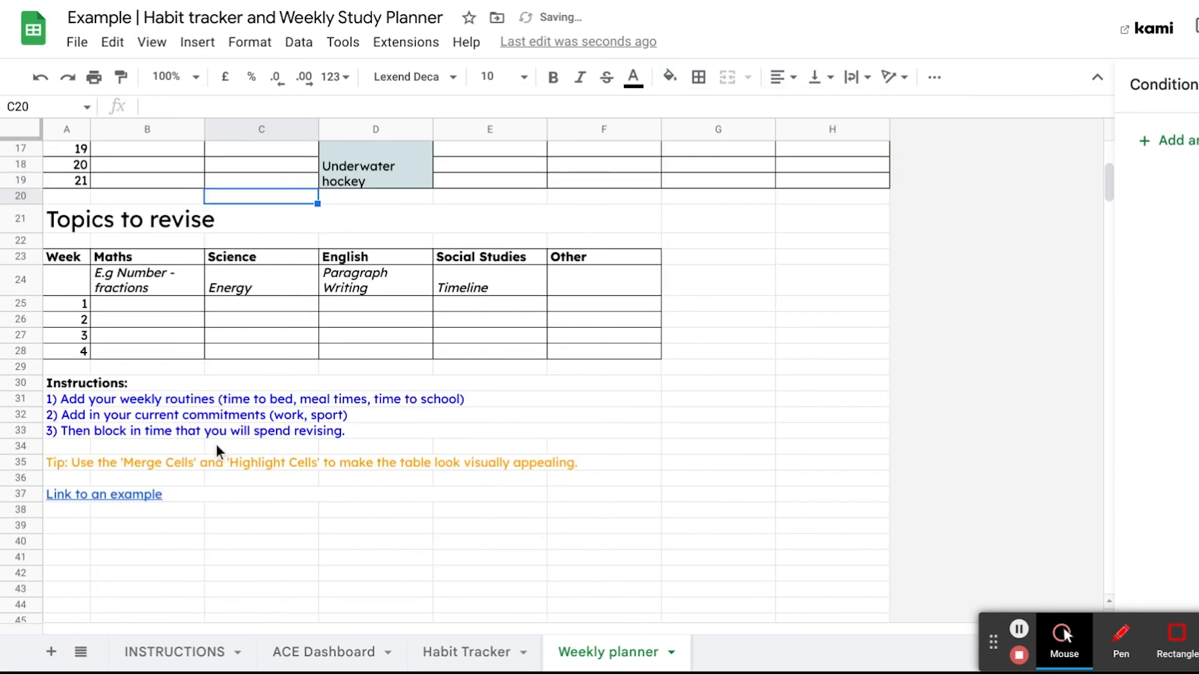
scroll(216, 444, up, 5)
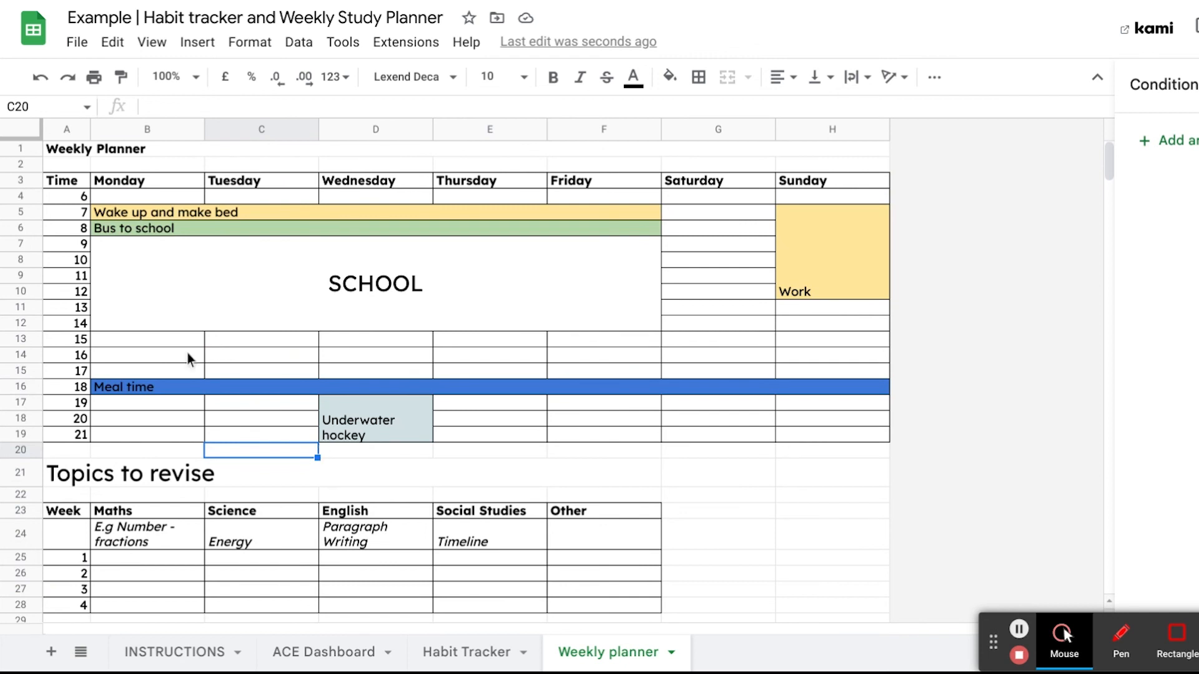
click(133, 354)
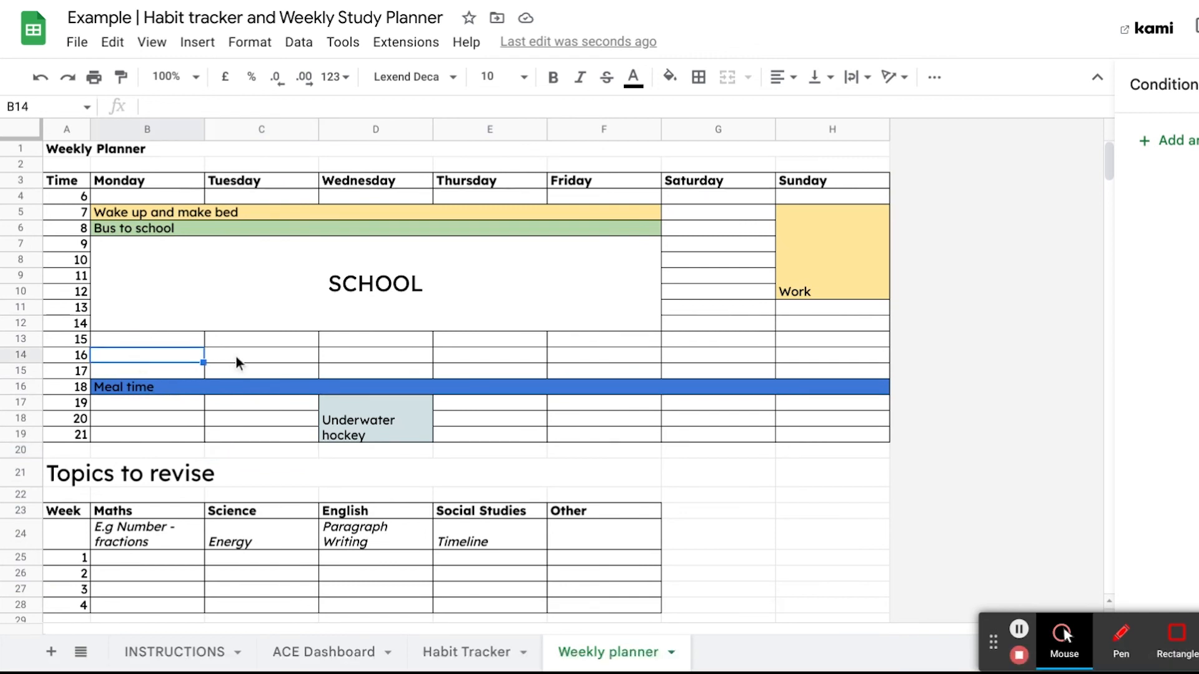
text(Study)
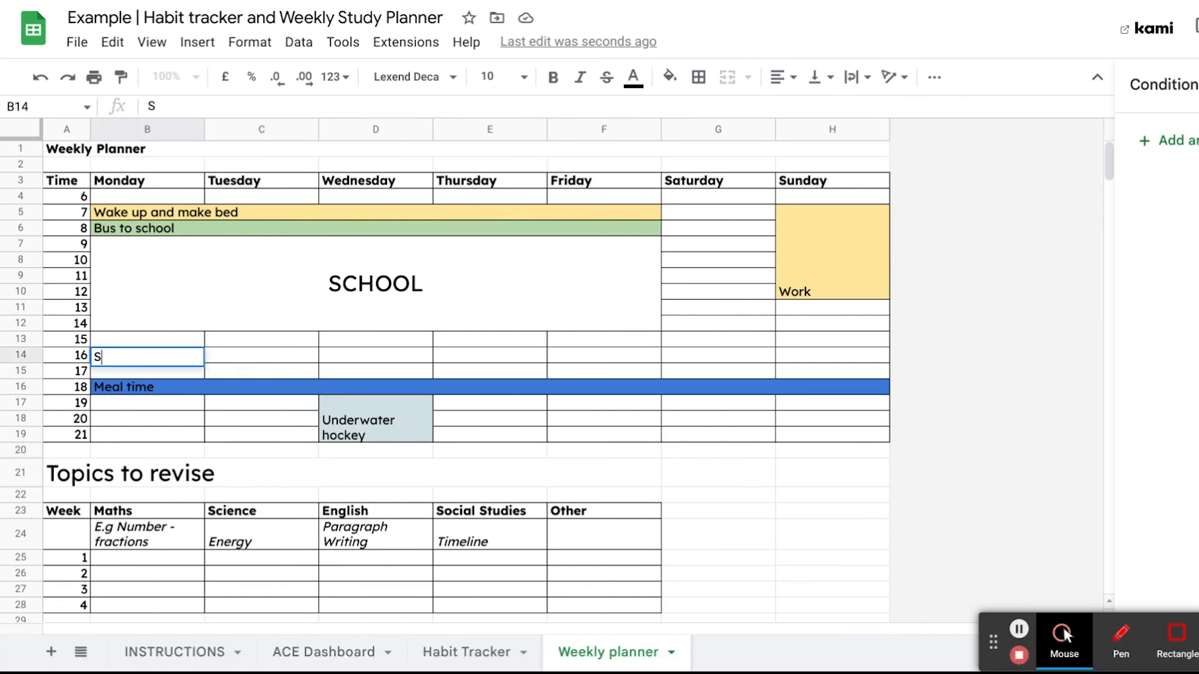
click(493, 354)
text(Study)
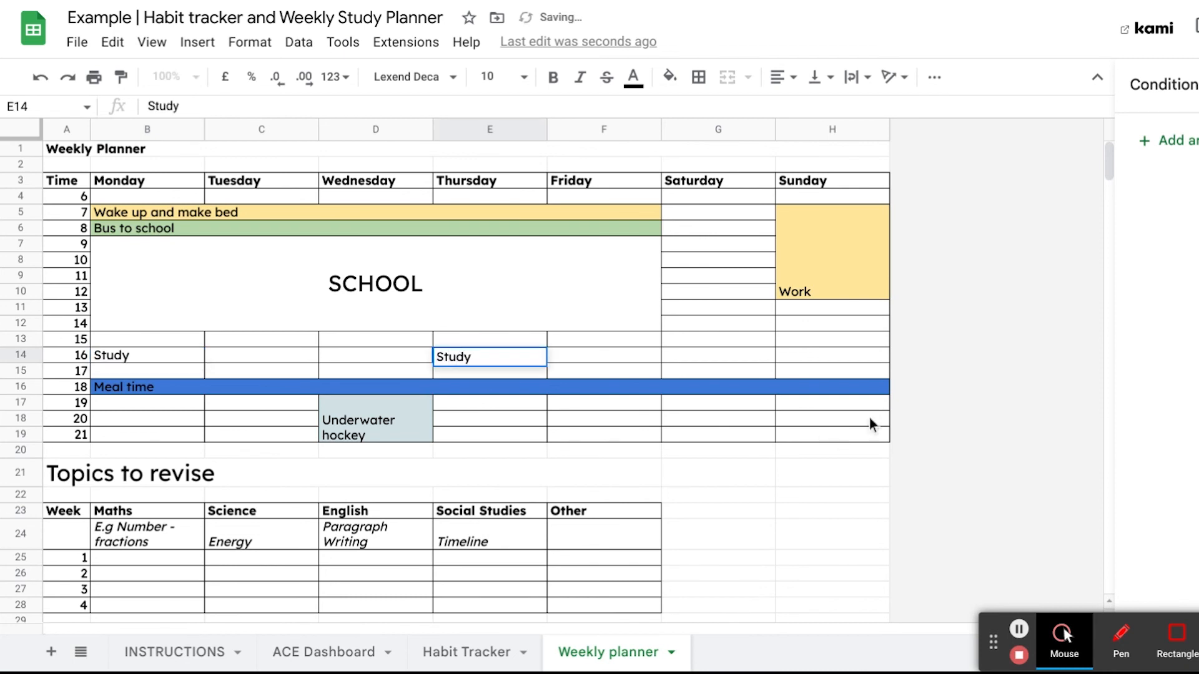
click(717, 229)
text(Study)
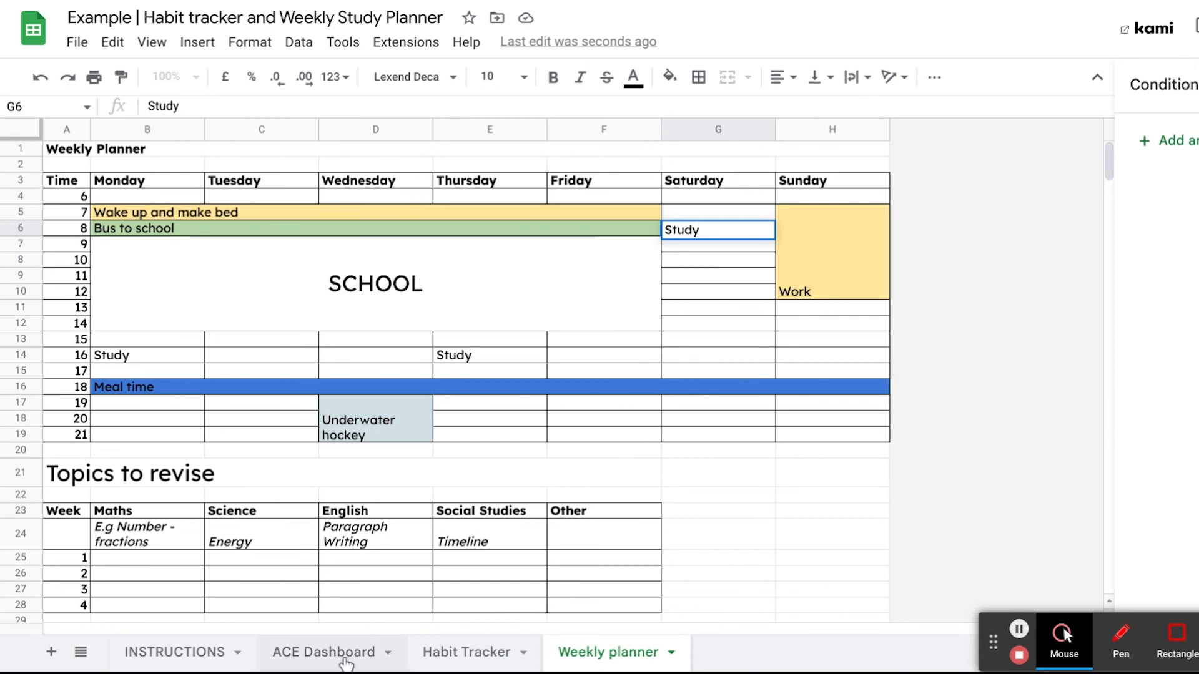
Step: Review the ACE Dashboard, Habit Tracker and Weekly planner sheets, and return to the INSTRUCTIONS sheet
click(323, 652)
scroll(503, 427, up, 7)
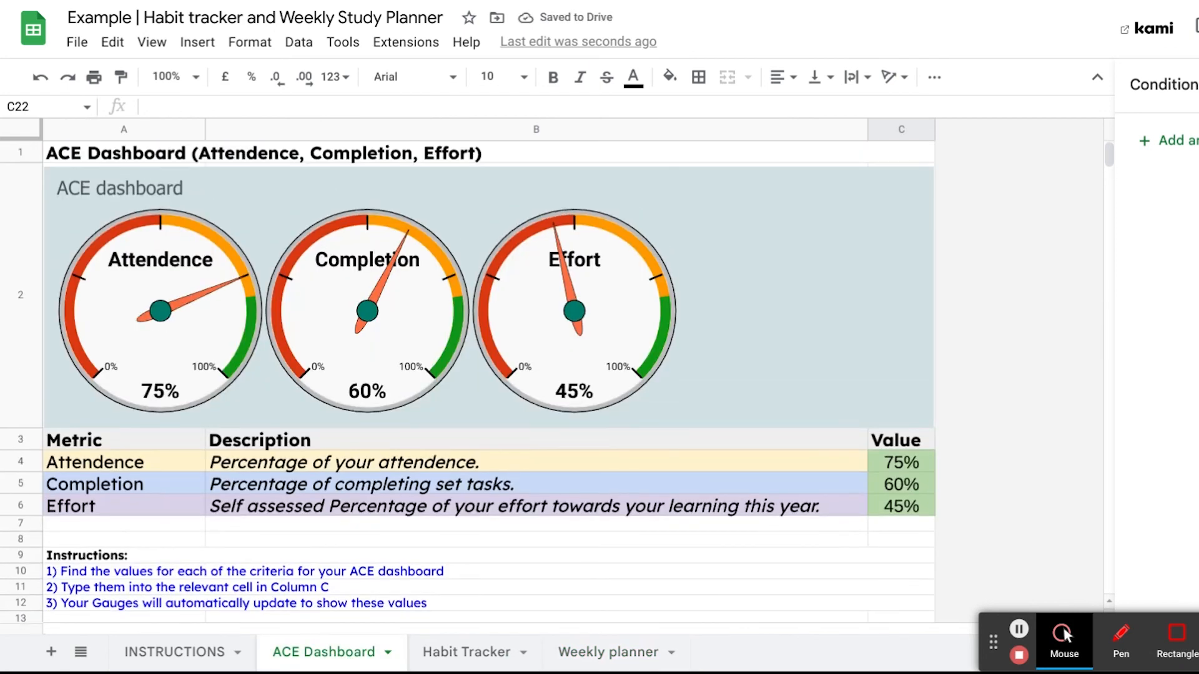
click(487, 652)
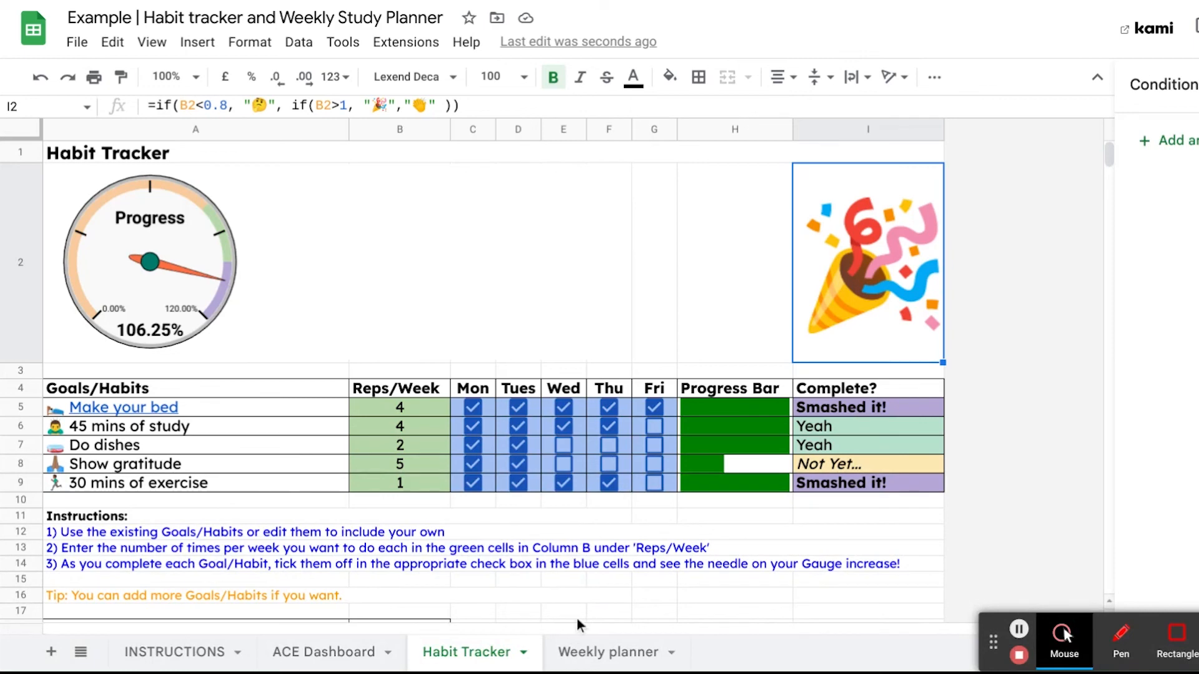
click(585, 664)
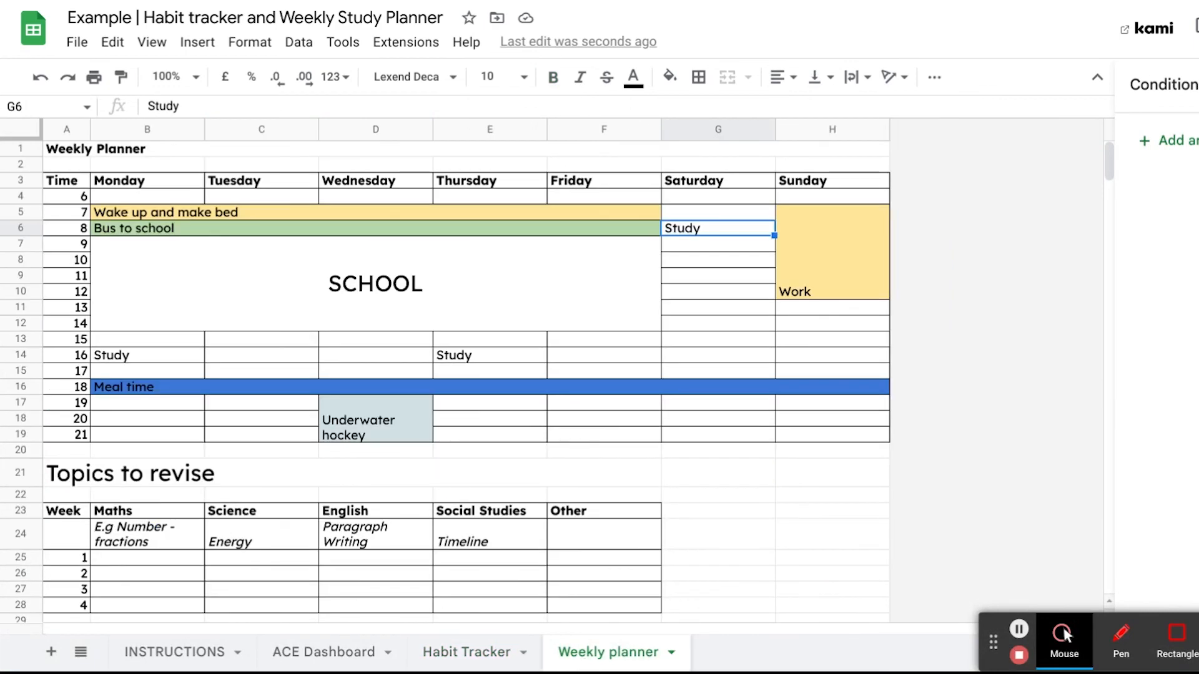
click(143, 653)
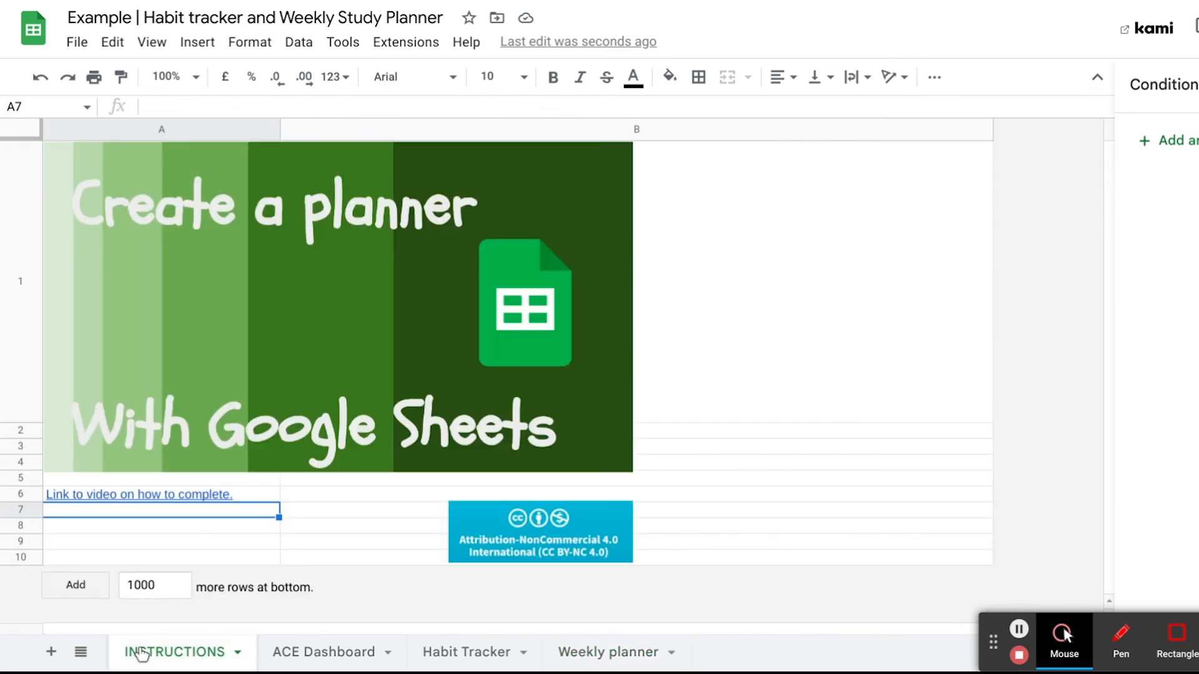